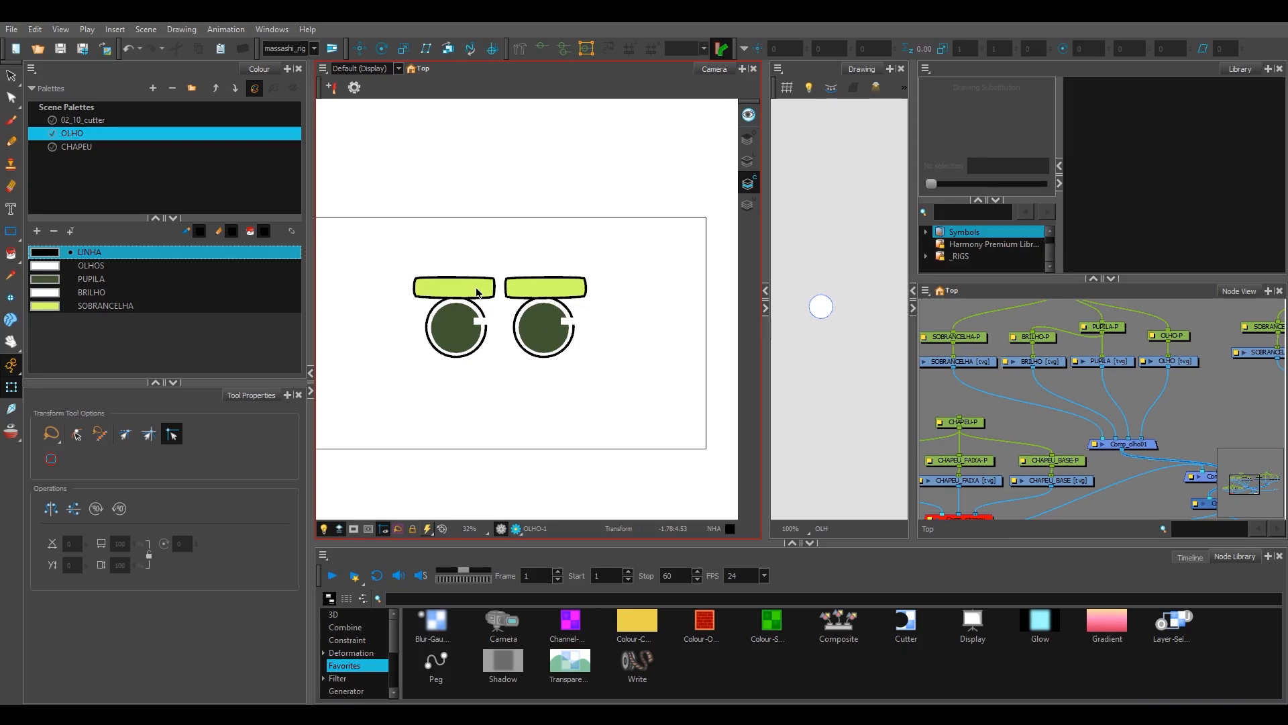
Step: Try moving the left eye's pupil and highlight sideways past the eye outline
{"action": "scroll", "coordinate": [472, 327], "scroll_direction": "up", "scroll_amount": 3}
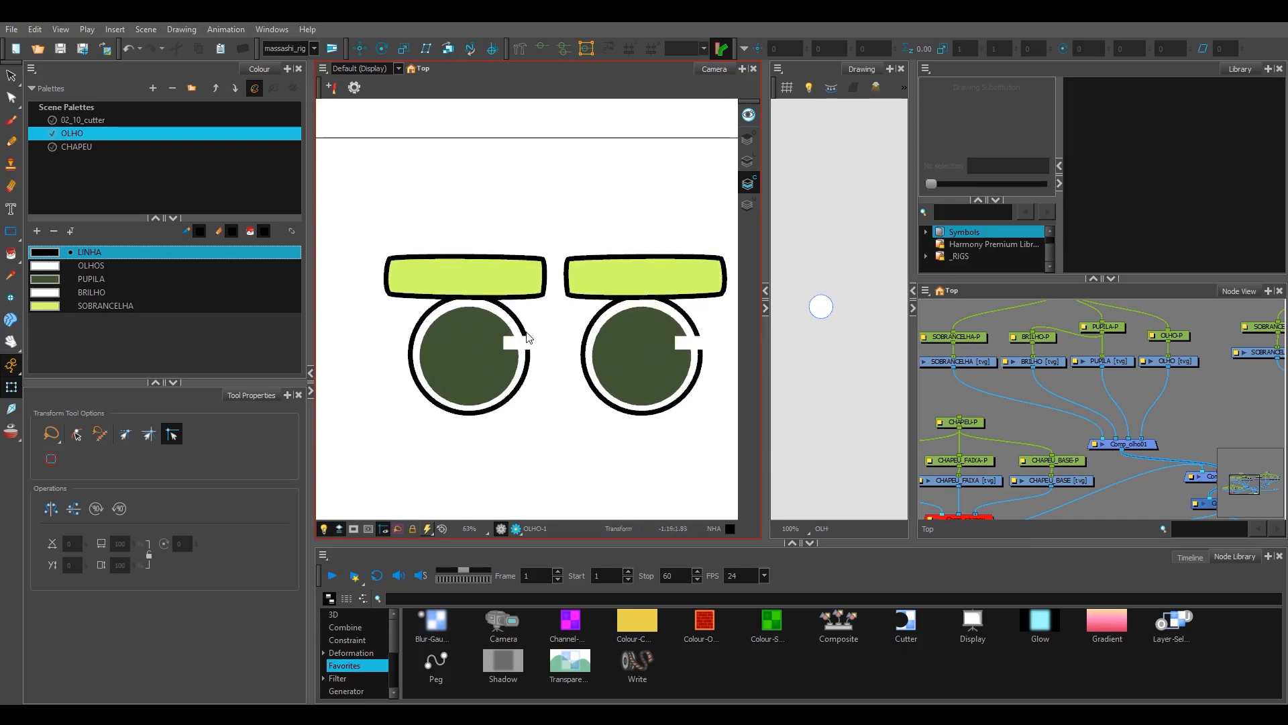
{"action": "scroll", "coordinate": [528, 337], "scroll_direction": "up", "scroll_amount": 1}
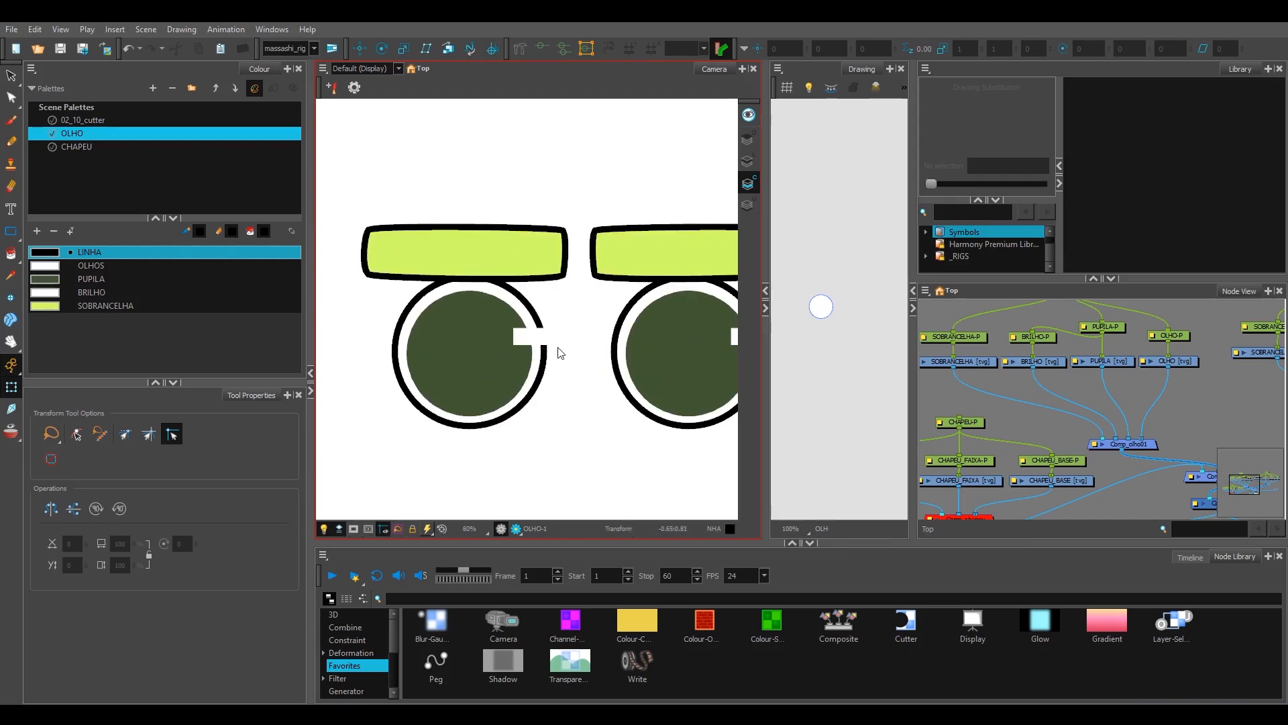
{"action": "left_click", "coordinate": [530, 312]}
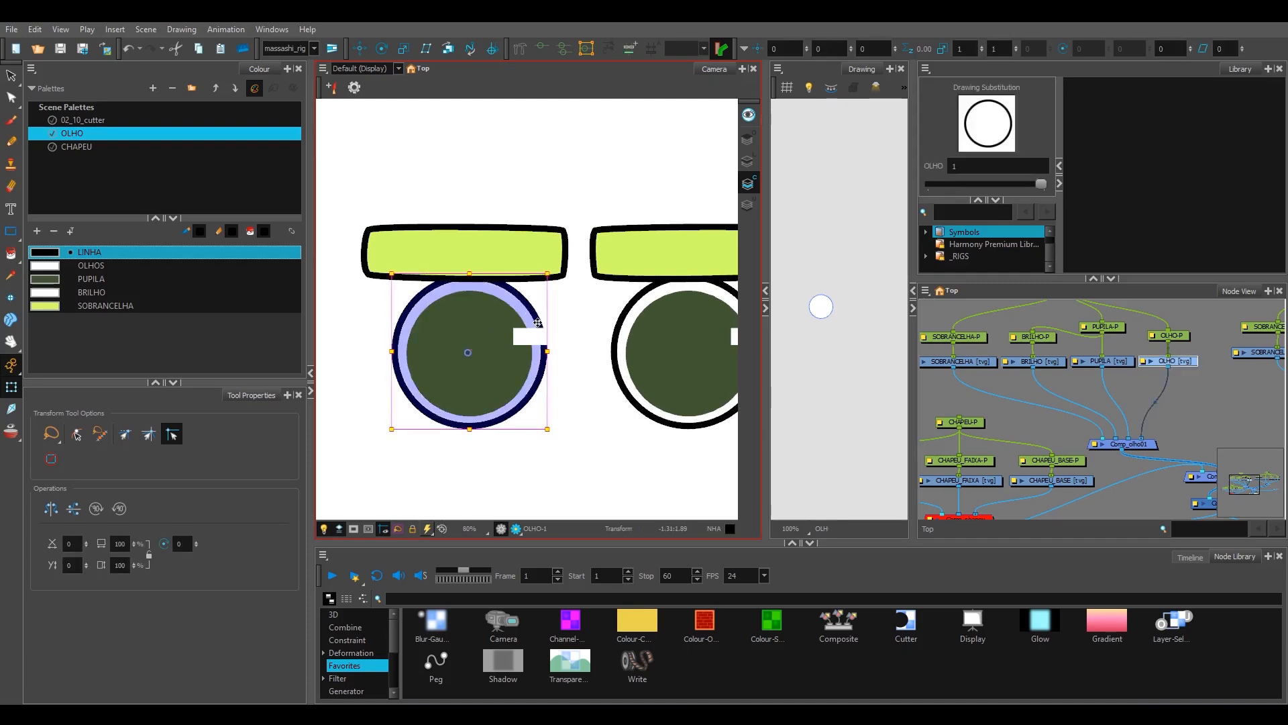
{"action": "key", "text": "1"}
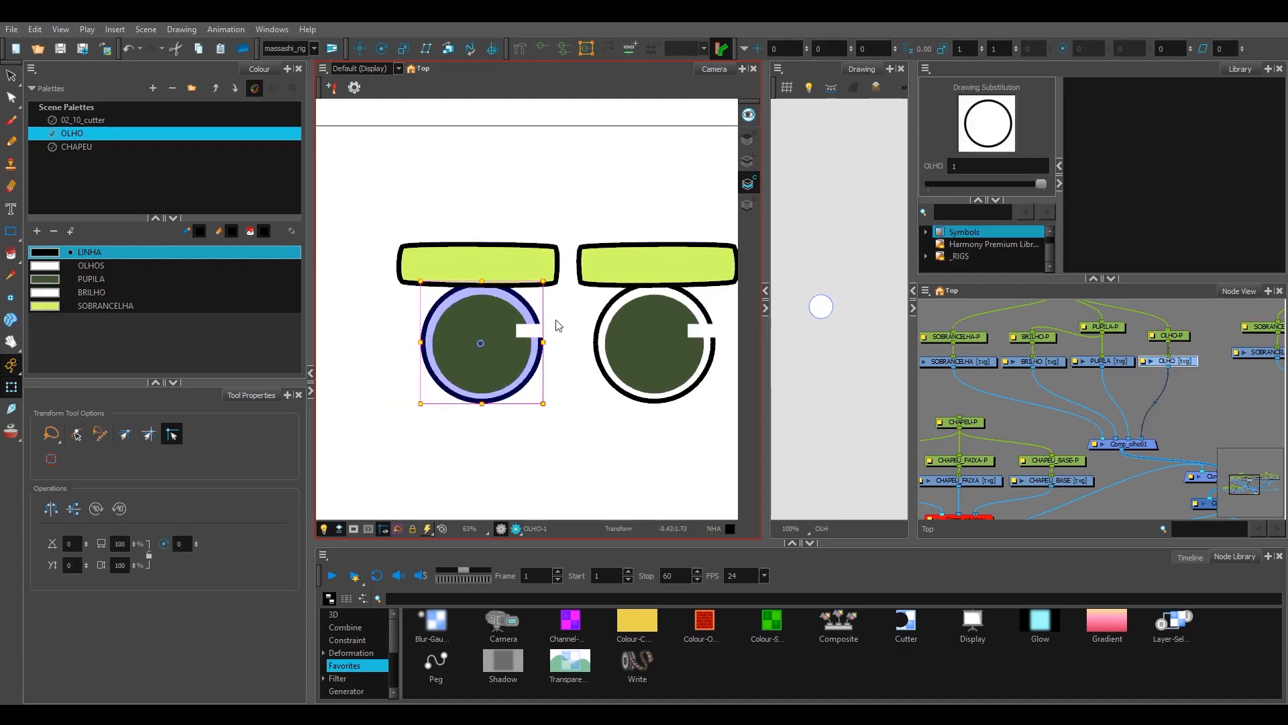
{"action": "left_click", "coordinate": [575, 336]}
{"action": "key", "text": "2"}
{"action": "key", "text": "2"}
{"action": "left_click", "coordinate": [466, 356]}
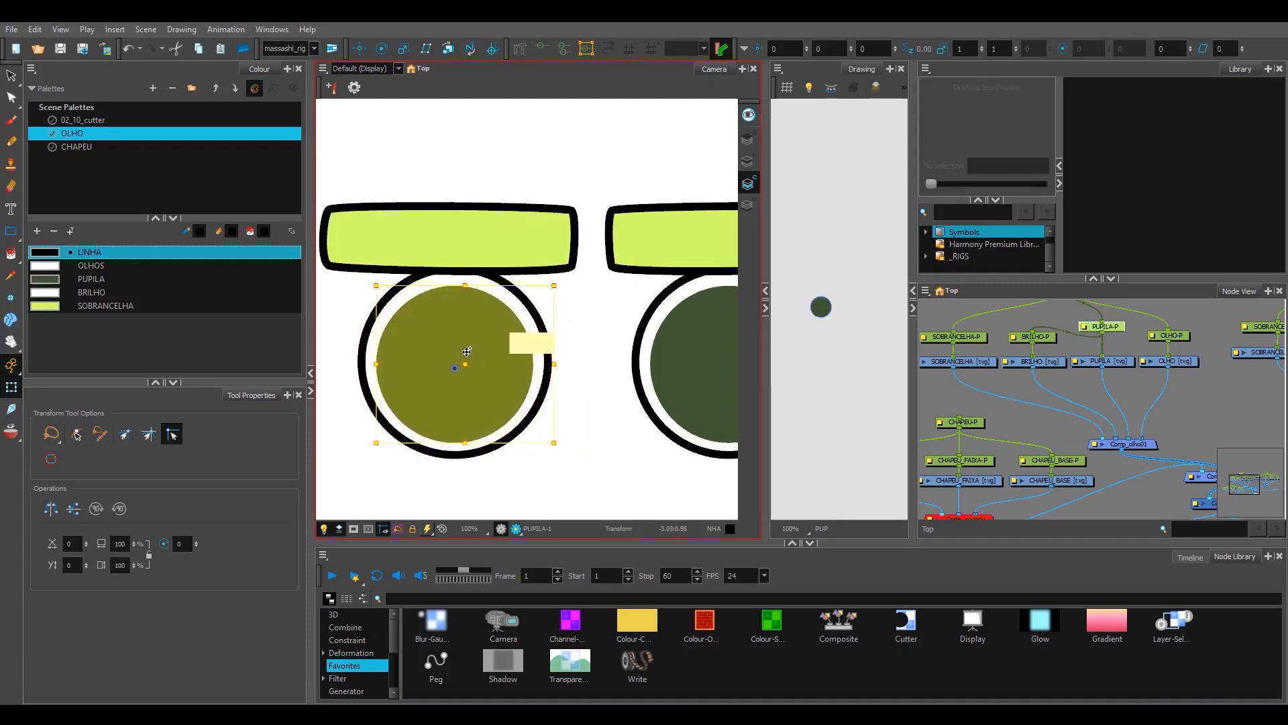
{"action": "mouse_move", "coordinate": [470, 356]}
{"action": "left_mouse_down"}
{"action": "mouse_move", "coordinate": [534, 355]}
{"action": "mouse_move", "coordinate": [547, 370]}
{"action": "left_mouse_up"}
{"action": "left_click", "coordinate": [540, 321]}
{"action": "left_click", "coordinate": [571, 335]}
{"action": "left_click", "coordinate": [540, 320]}
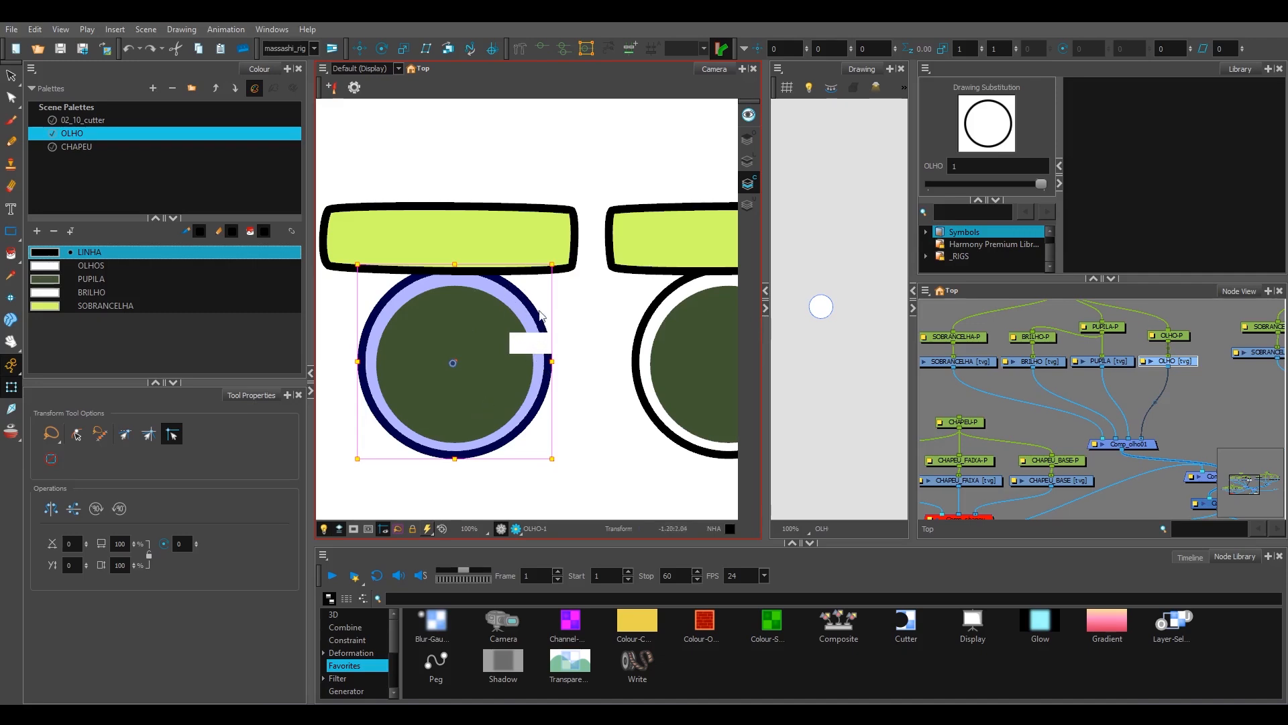
Step: Add a Layer-Selector node below the OLHO drawing node and open its properties
{"action": "left_click", "coordinate": [1129, 420]}
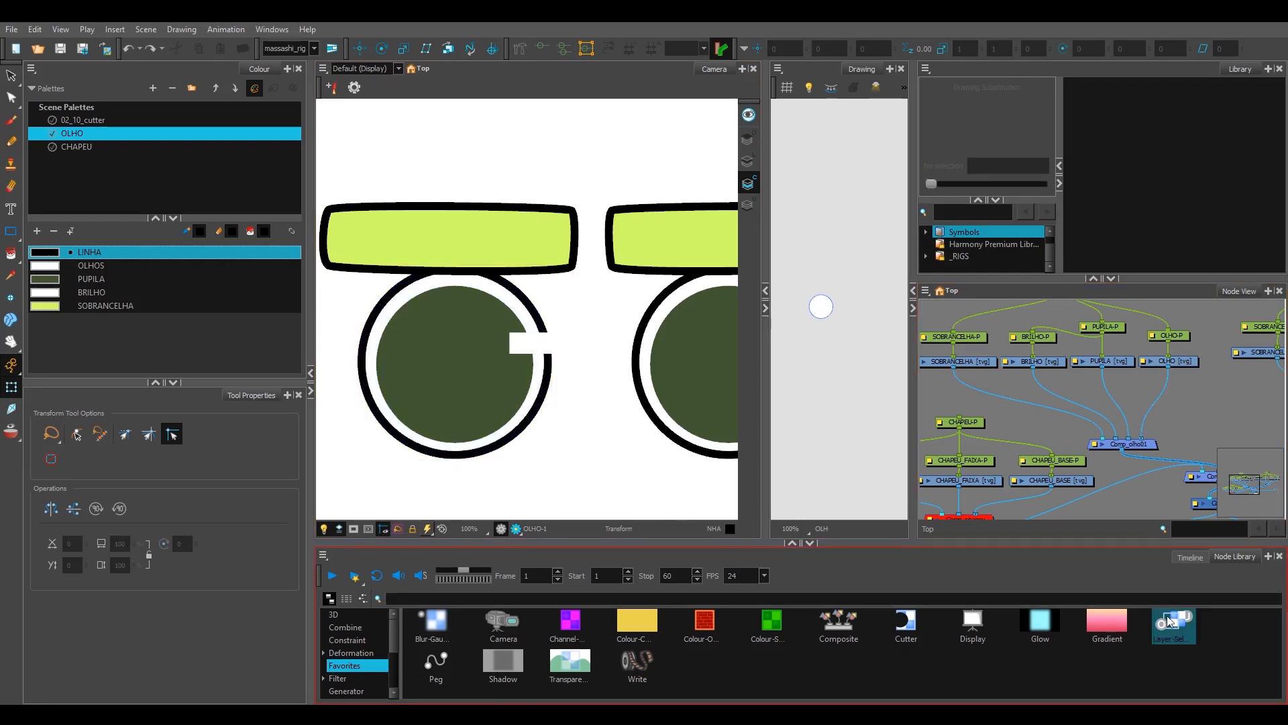
{"action": "left_click_drag", "start_coordinate": [1175, 624], "coordinate": [1197, 404]}
{"action": "double_click", "coordinate": [1196, 405]}
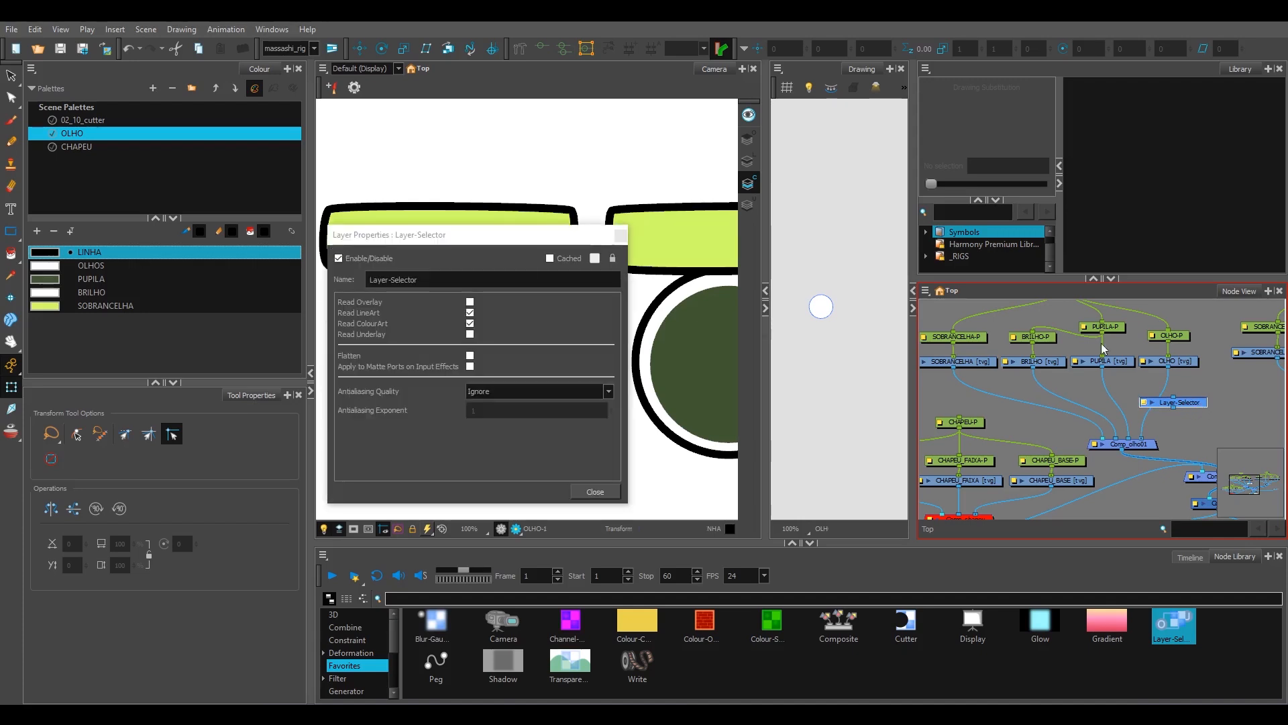
Step: Name the layer selector LS_OLHO_C and turn off Read LineArt so it passes only colour art
{"action": "type", "text": "LS_"}
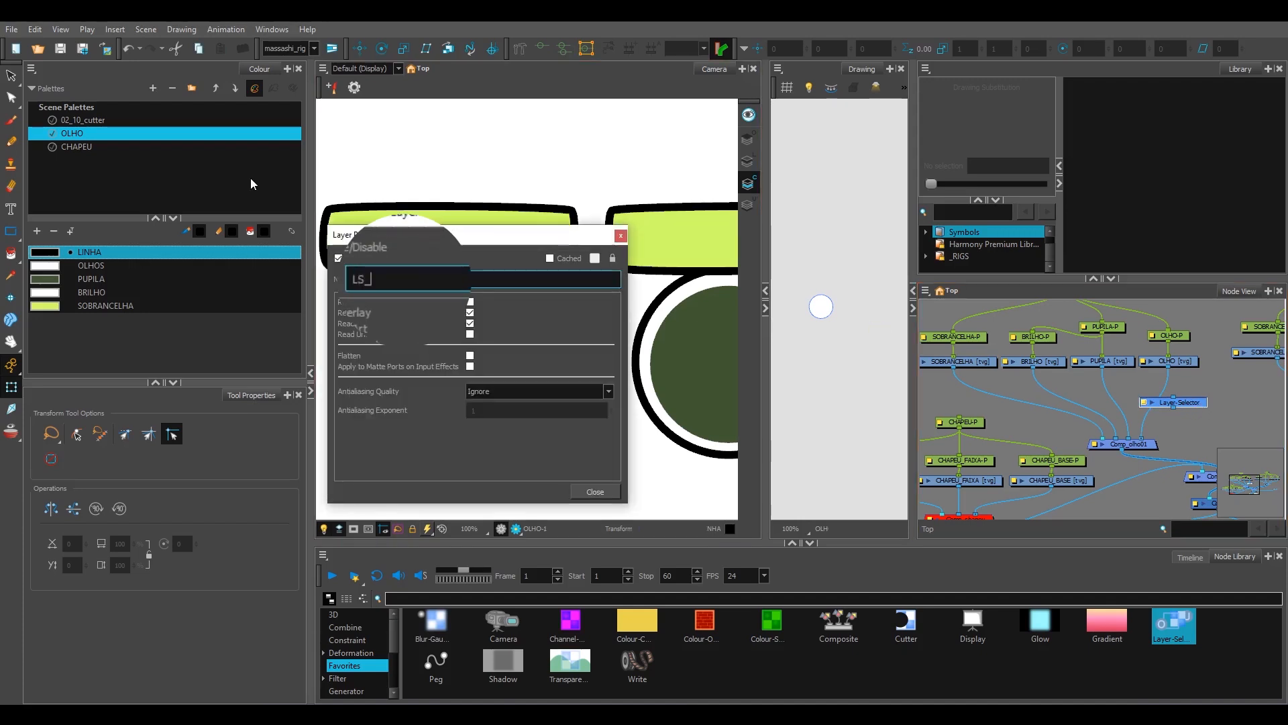
{"action": "type", "text": "OLH"}
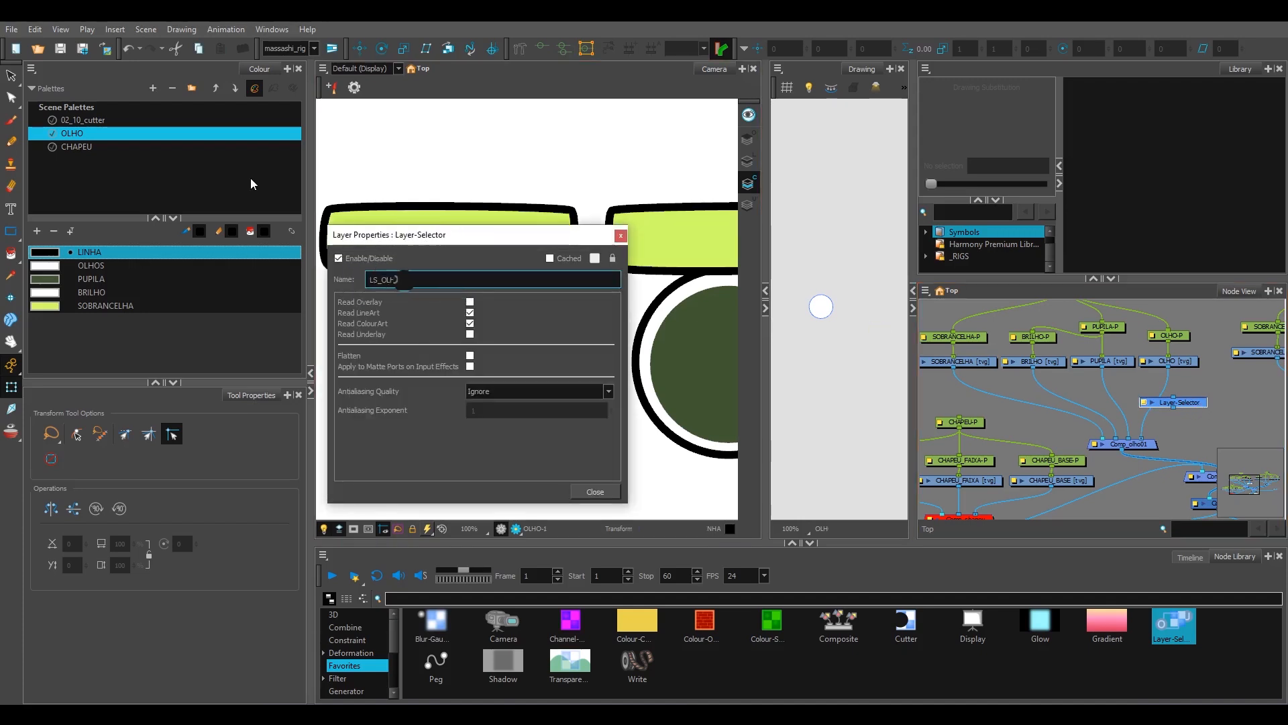
{"action": "type", "text": "O_C"}
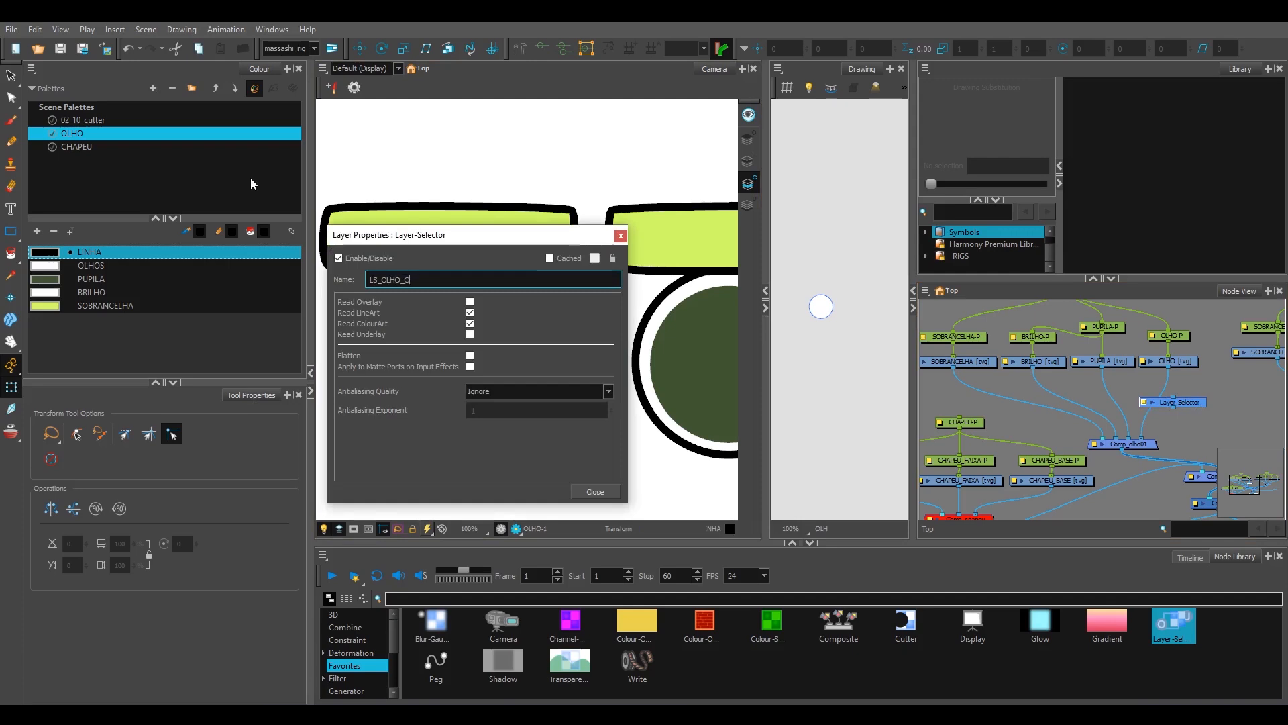
{"action": "left_click", "coordinate": [471, 313]}
{"action": "left_click", "coordinate": [620, 235]}
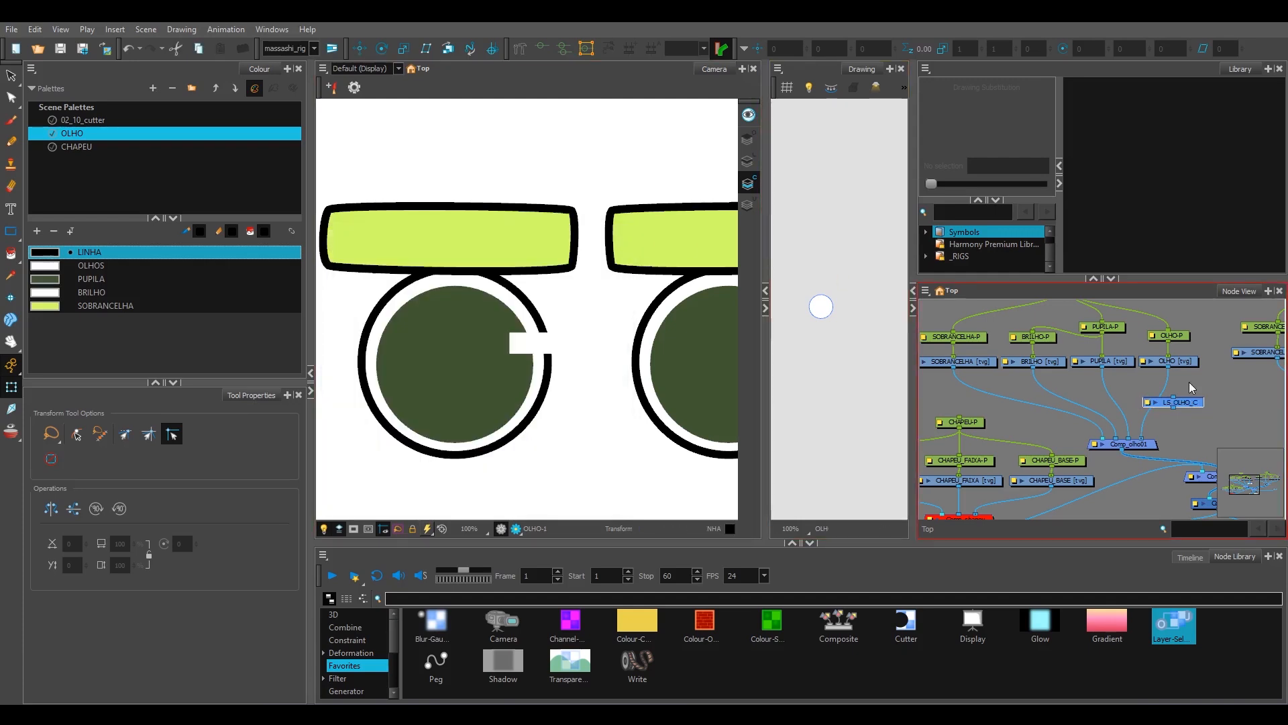
Step: Compare the OLHO drawing's line art with its colour art
{"action": "scroll", "coordinate": [838, 310], "scroll_direction": "up", "scroll_amount": 3}
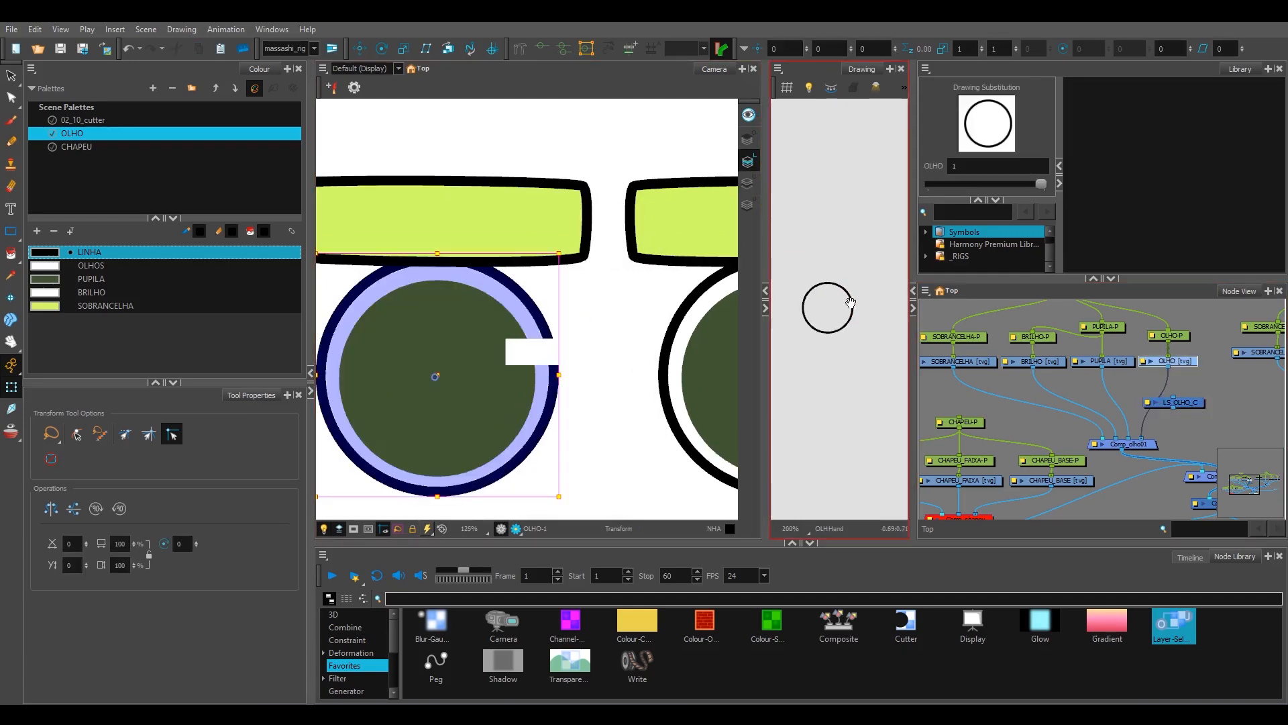
{"action": "left_click", "coordinate": [749, 183]}
{"action": "left_click", "coordinate": [944, 379]}
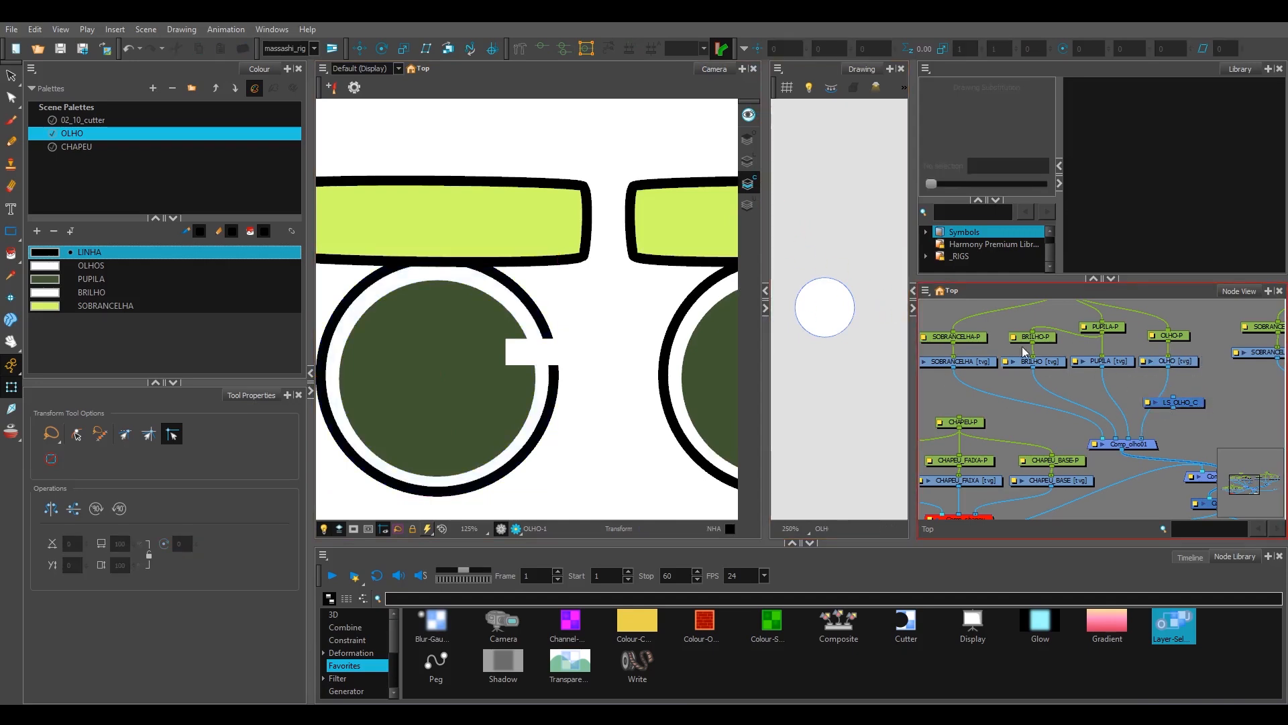
Step: Combine the BRILHO and PUPILA drawings in a new composite feeding Comp_olho01
{"action": "left_click_drag", "start_coordinate": [1085, 369], "coordinate": [1100, 371]}
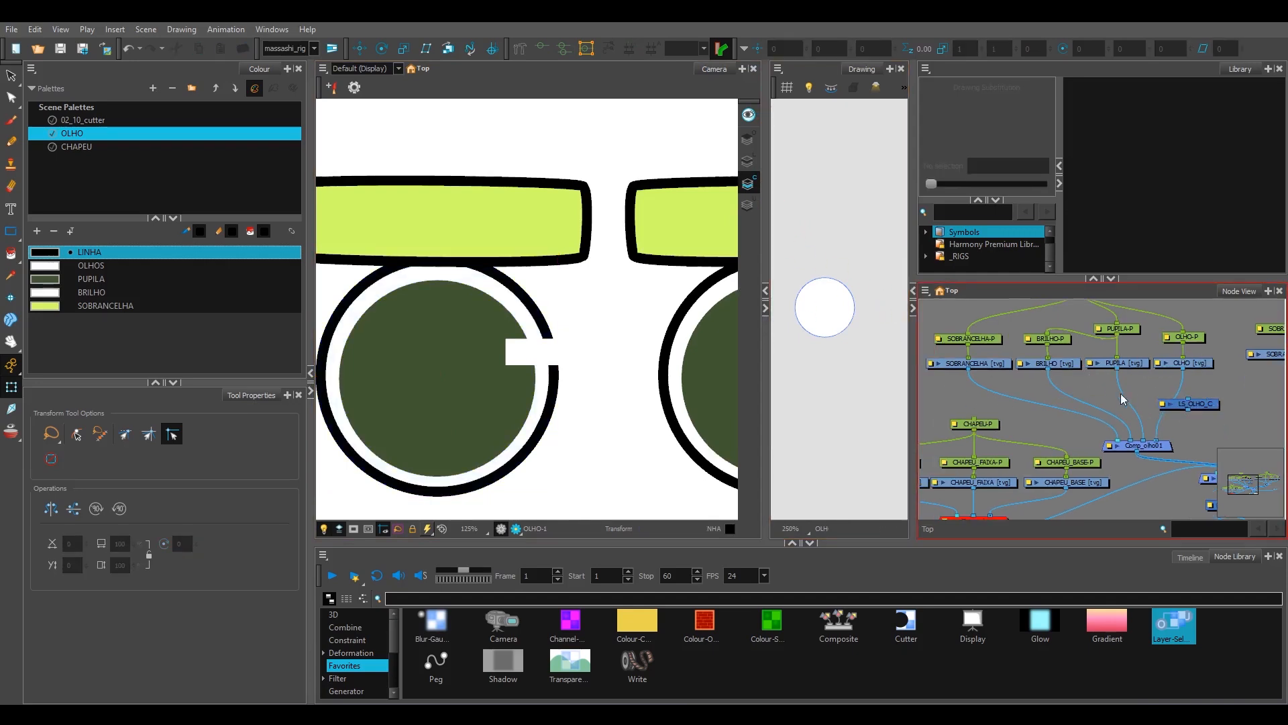
{"action": "left_click", "coordinate": [1129, 363]}
{"action": "left_click", "coordinate": [1066, 364]}
{"action": "left_click_drag", "start_coordinate": [1140, 384], "coordinate": [1074, 372]}
{"action": "left_click", "coordinate": [1097, 393]}
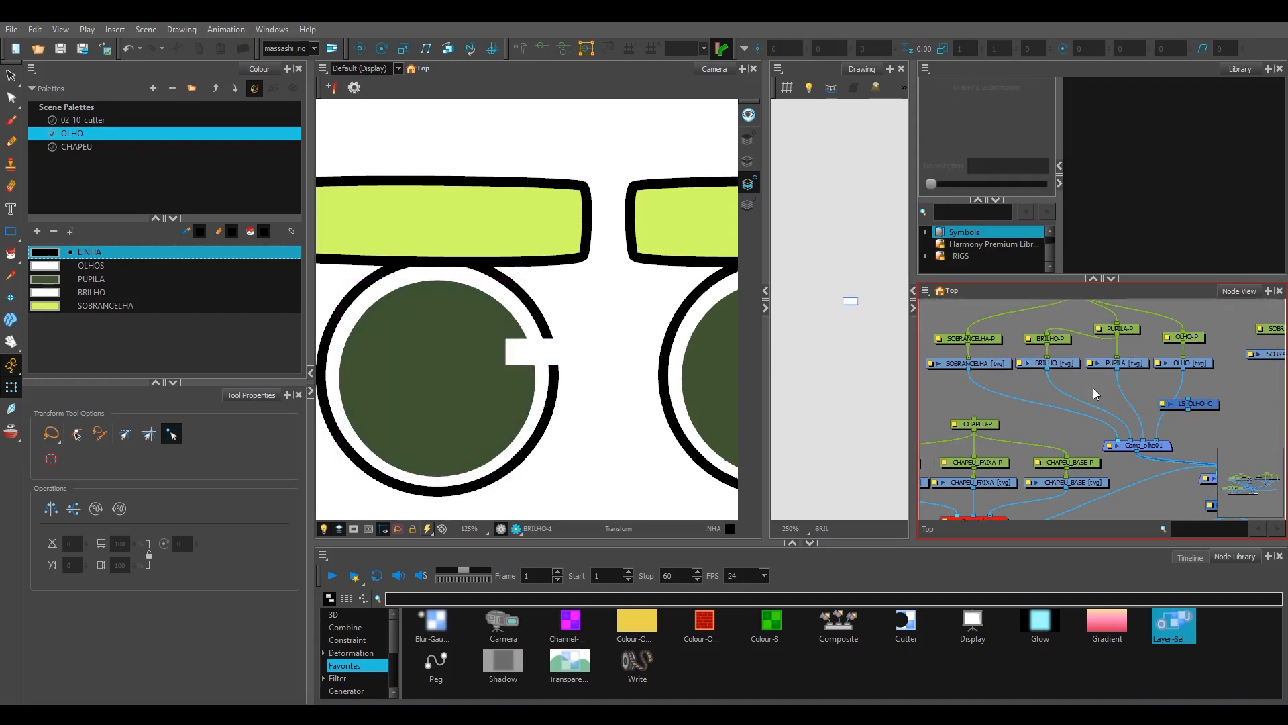
{"action": "key", "text": "alt+c"}
{"action": "mouse_move", "coordinate": [1145, 404]}
{"action": "left_mouse_down"}
{"action": "mouse_move", "coordinate": [1110, 402]}
{"action": "mouse_move", "coordinate": [1128, 388]}
{"action": "left_mouse_up"}
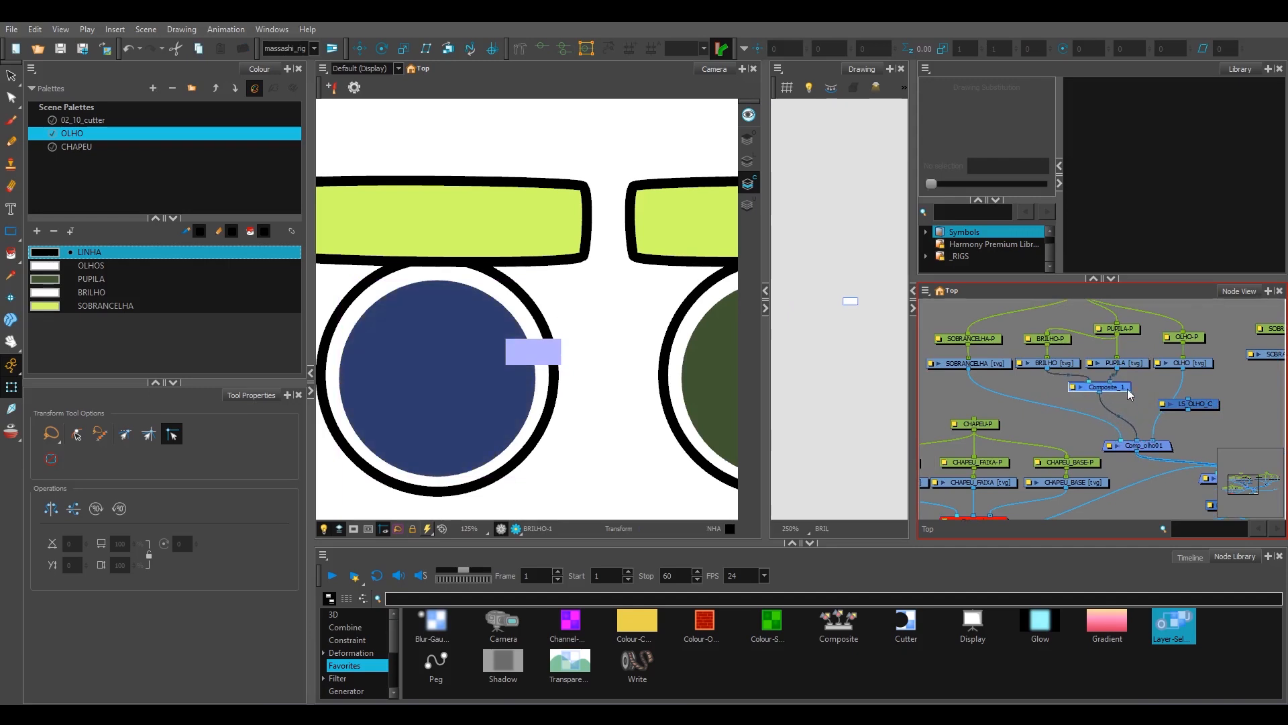
Step: Set the new composite's mode to Pass Through and name it Comp_brilho+pupila
{"action": "double_click", "coordinate": [1127, 388]}
{"action": "left_click", "coordinate": [481, 306]}
{"action": "left_click", "coordinate": [447, 349]}
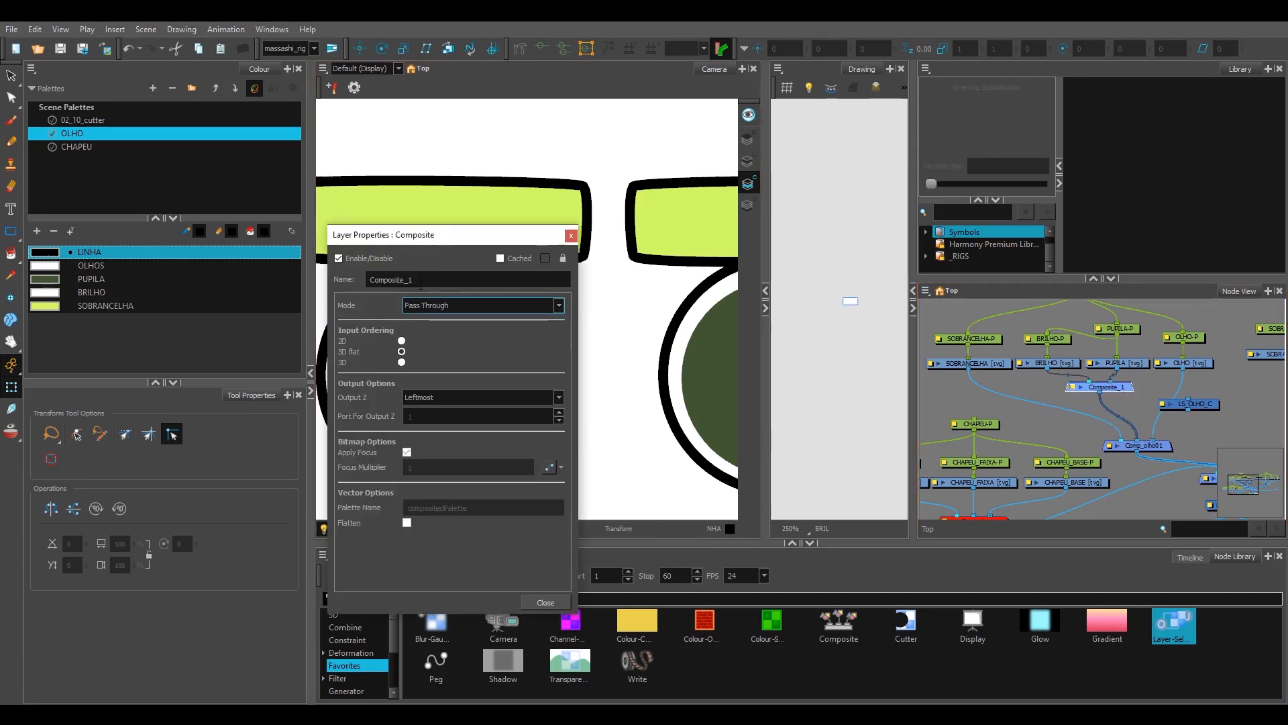
{"action": "type", "text": "_bri"}
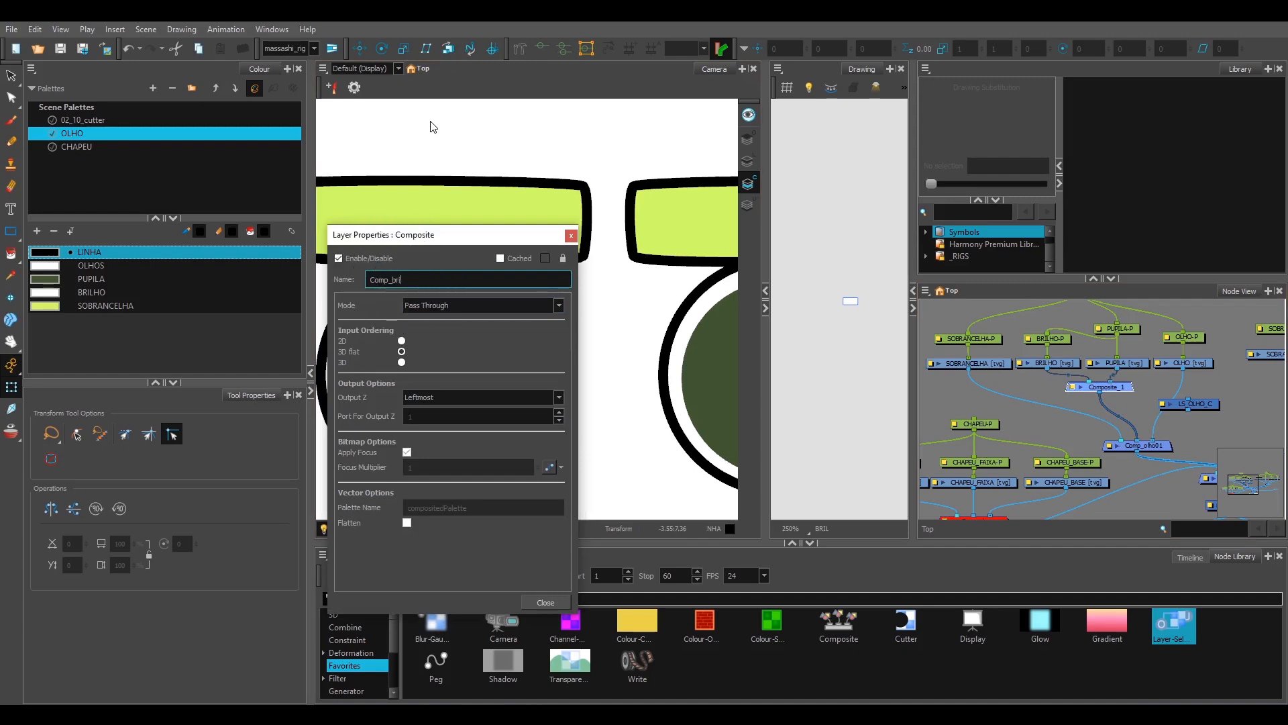
{"action": "type", "text": "lho-"}
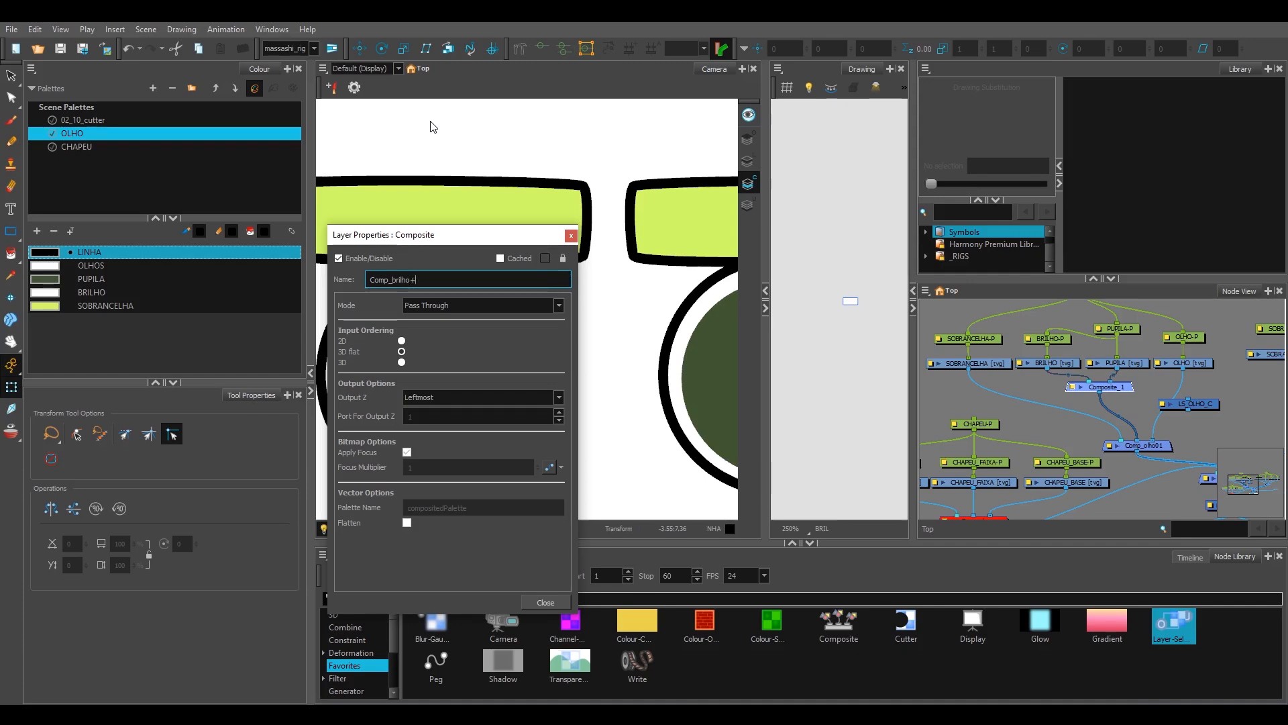
{"action": "key", "text": "Return"}
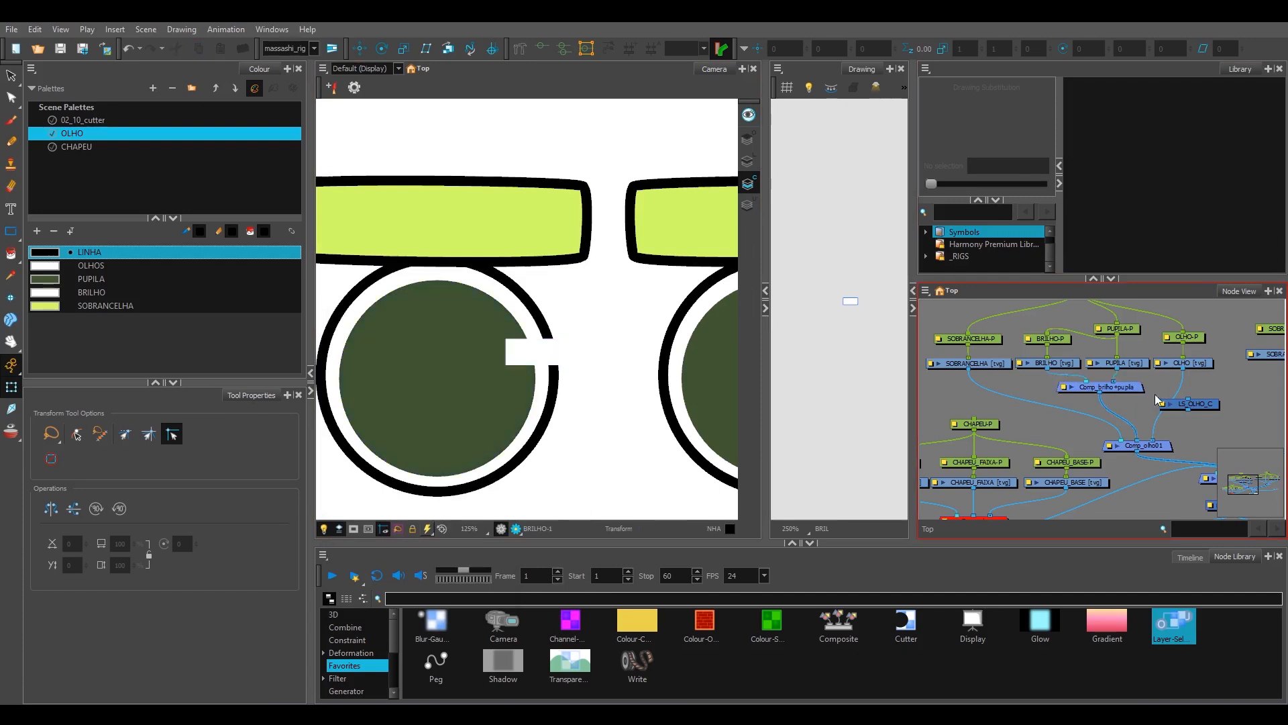
Step: Make room in the node network and insert a Cutter between Comp_brilho+pupila and Comp_olho01
{"action": "left_click_drag", "start_coordinate": [1150, 445], "coordinate": [1155, 449]}
{"action": "left_click_drag", "start_coordinate": [1210, 406], "coordinate": [1236, 401]}
{"action": "left_click", "coordinate": [902, 626]}
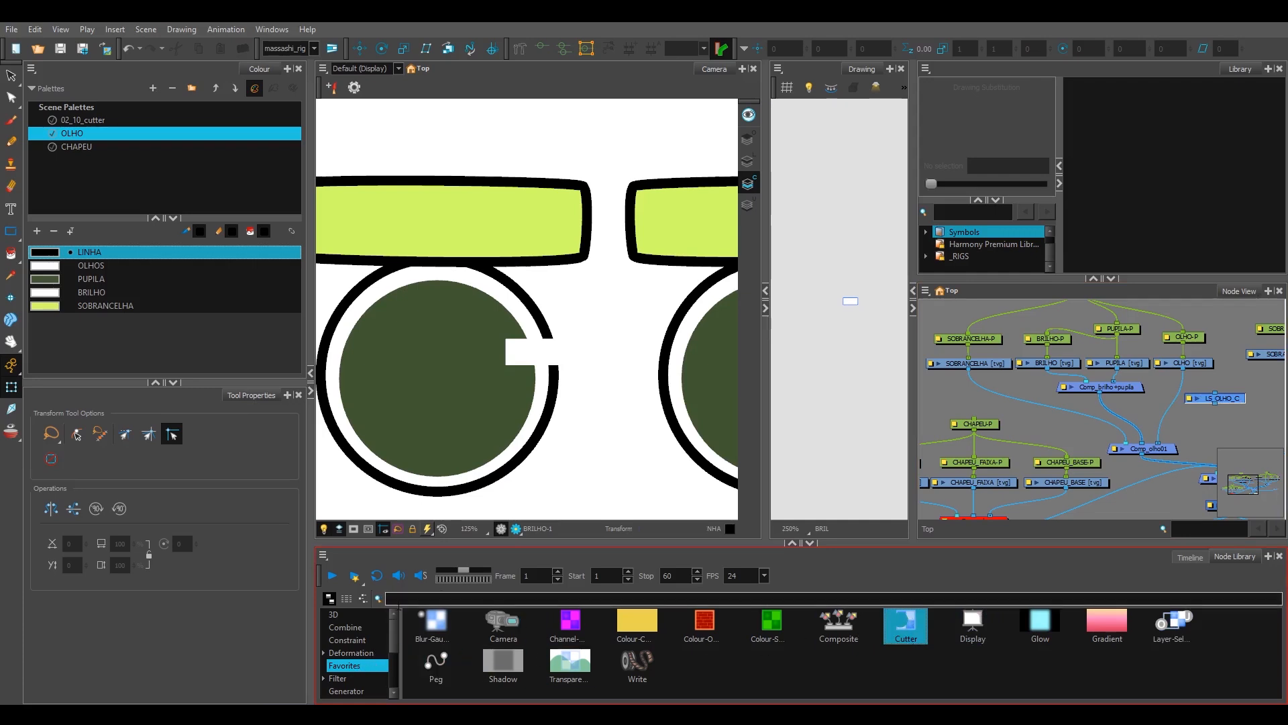
{"action": "left_click_drag", "start_coordinate": [888, 636], "coordinate": [1159, 412]}
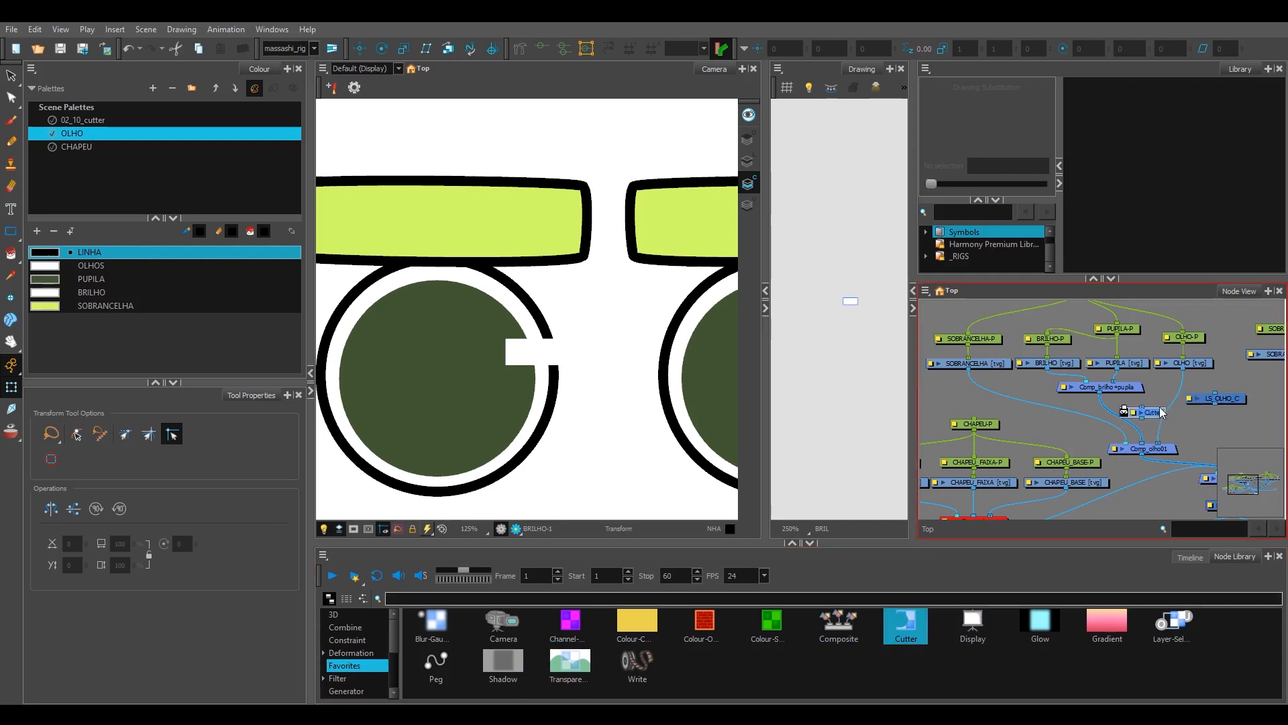
{"action": "scroll", "coordinate": [1166, 413], "scroll_direction": "up", "scroll_amount": 2}
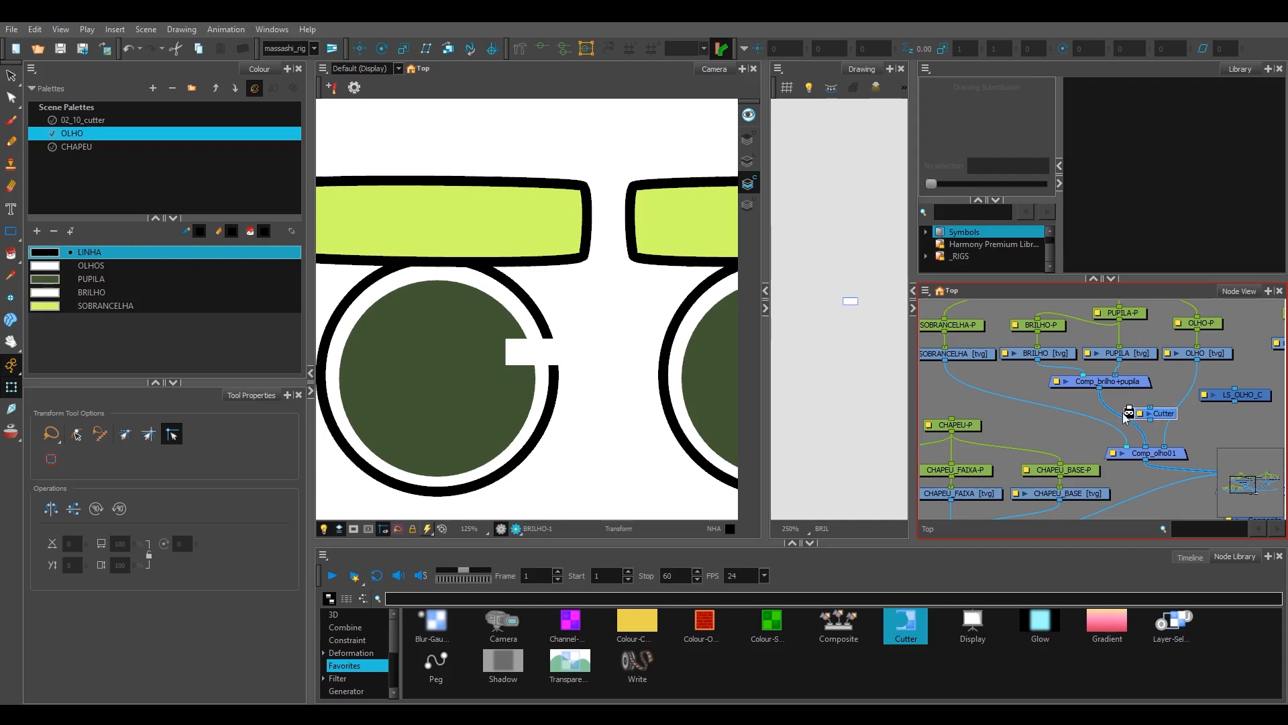
{"action": "left_click_drag", "start_coordinate": [1164, 415], "coordinate": [1151, 423]}
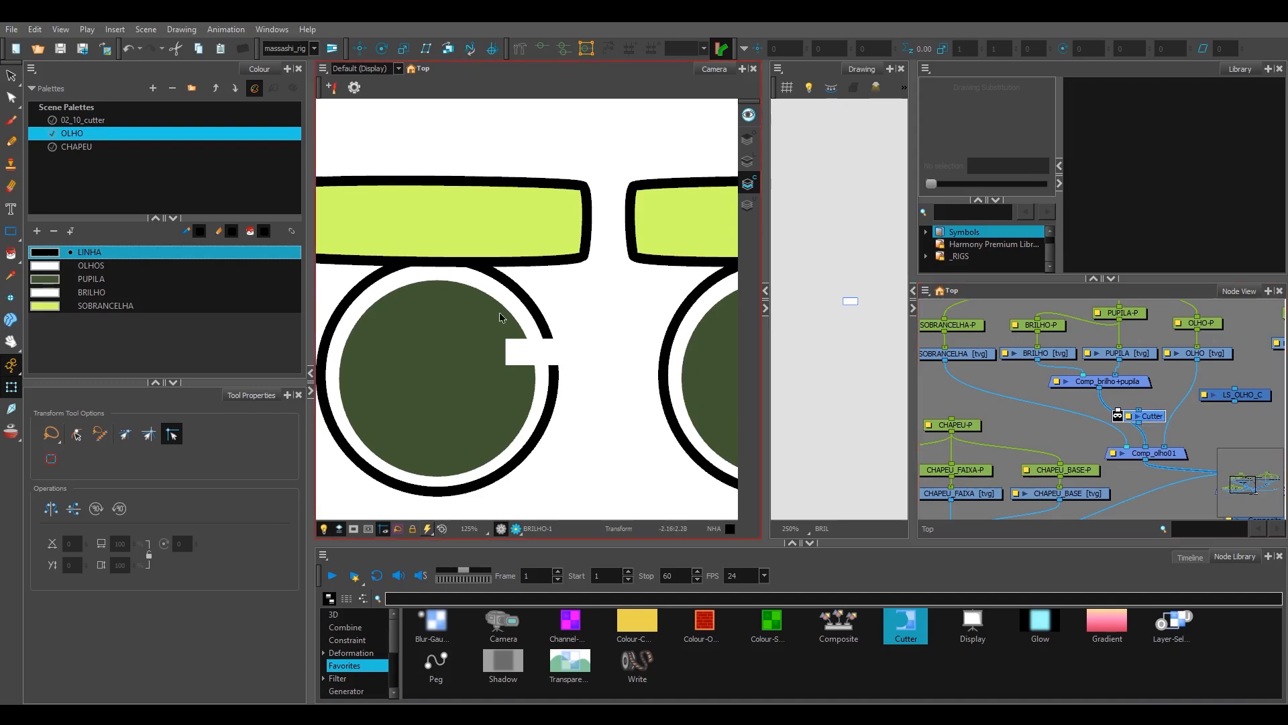
{"action": "mouse_move", "coordinate": [1162, 420]}
{"action": "left_mouse_down"}
{"action": "mouse_move", "coordinate": [1145, 417]}
{"action": "mouse_move", "coordinate": [1161, 421]}
{"action": "left_mouse_up"}
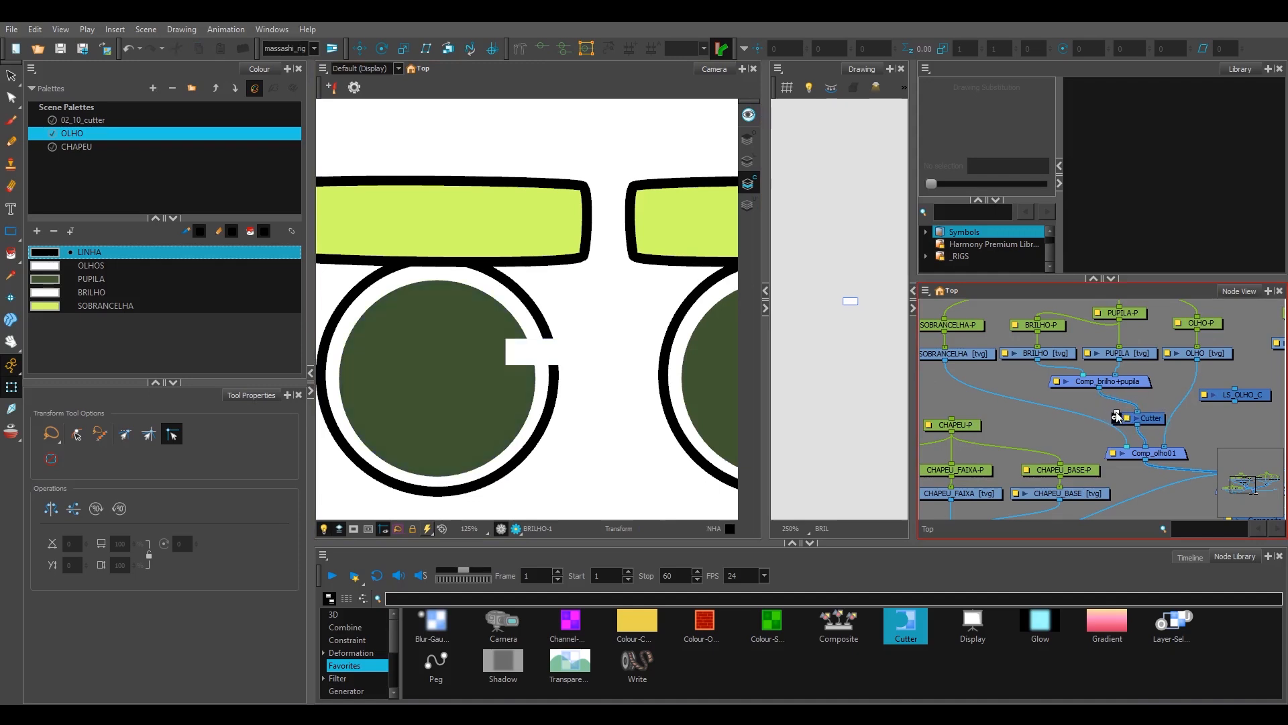
Step: Connect OLHO through LS_OLHO_C to the Cutter's matte input and invert the cutter
{"action": "left_click_drag", "start_coordinate": [1255, 398], "coordinate": [1246, 397]}
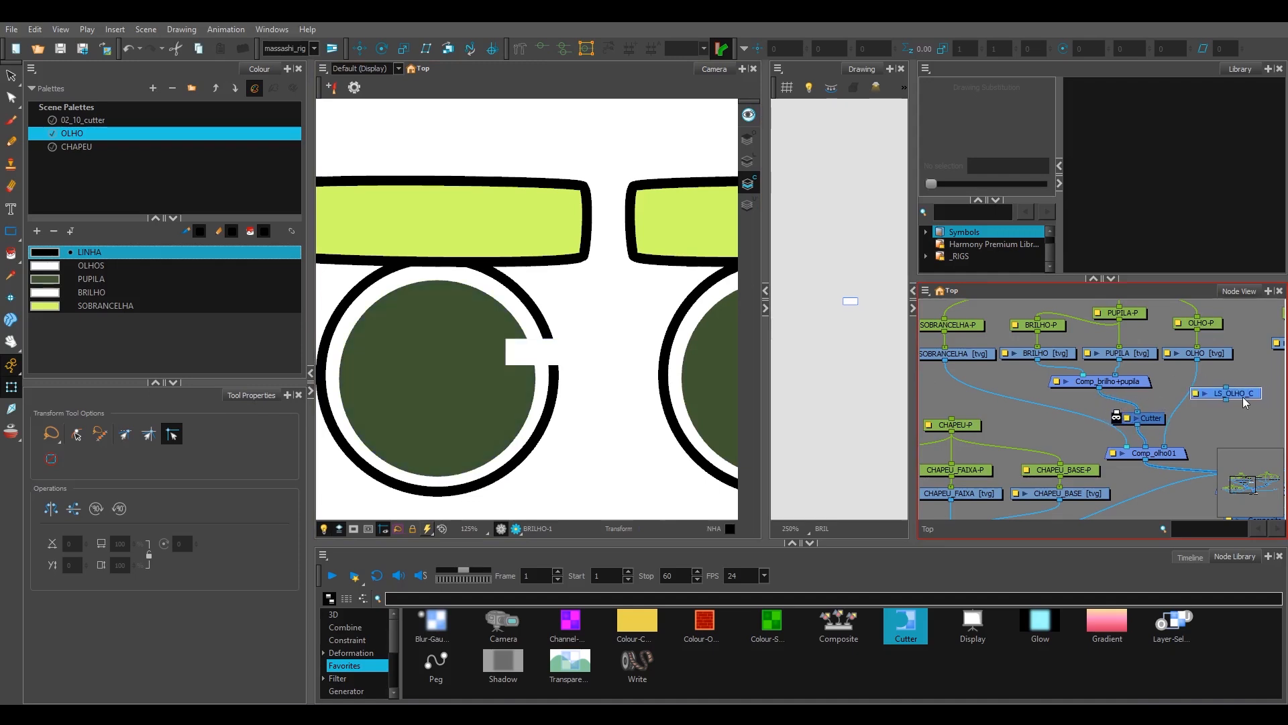
{"action": "left_click_drag", "start_coordinate": [499, 285], "coordinate": [540, 282]}
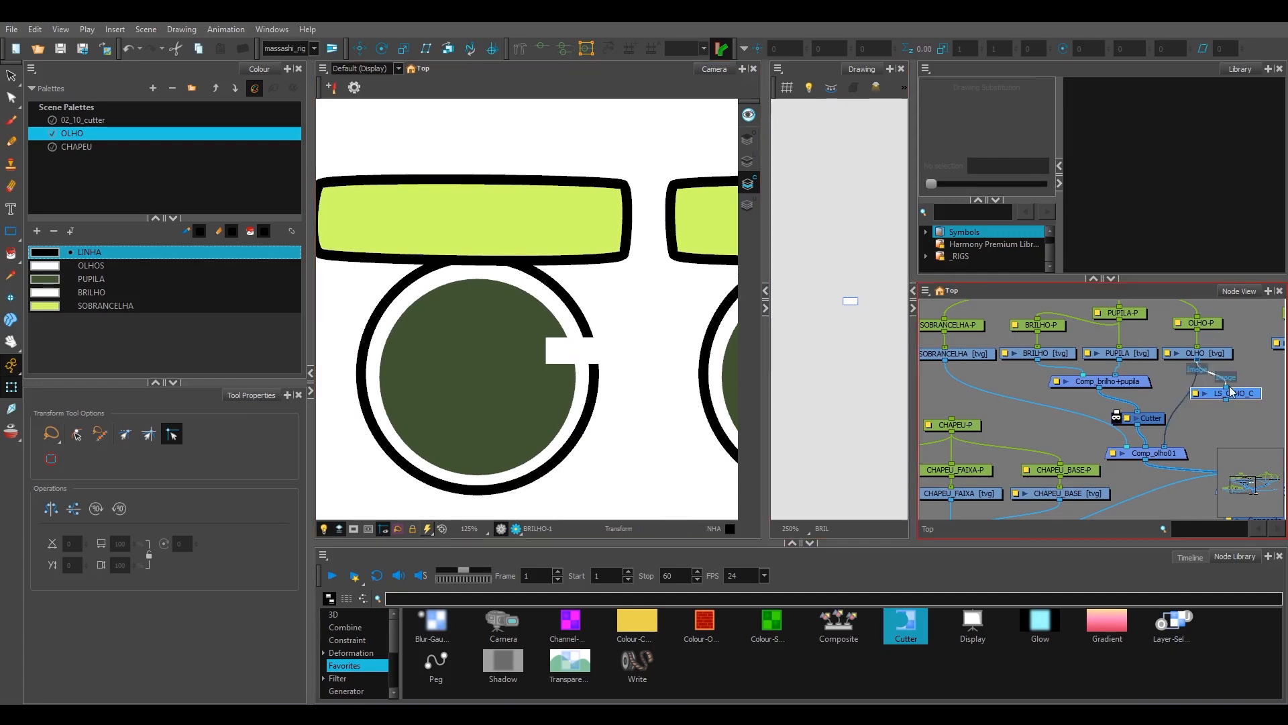
{"action": "left_click_drag", "start_coordinate": [1226, 400], "coordinate": [1138, 412]}
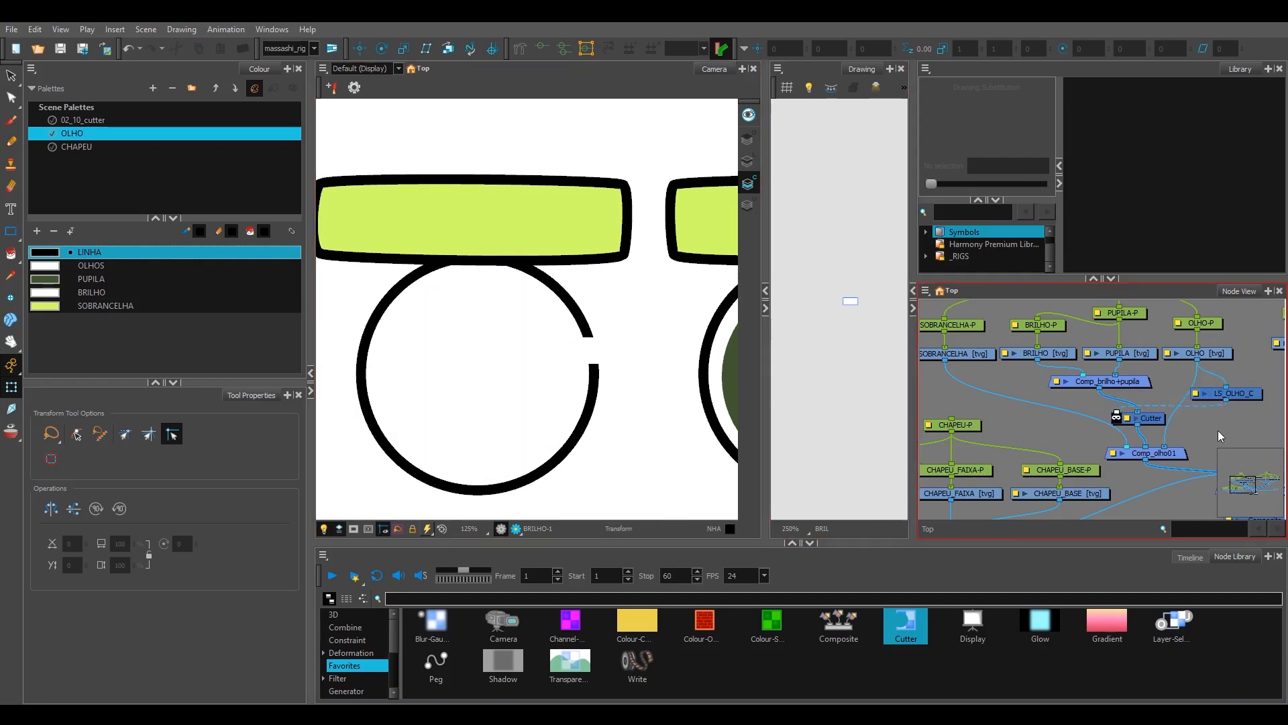
{"action": "left_click", "coordinate": [1117, 419]}
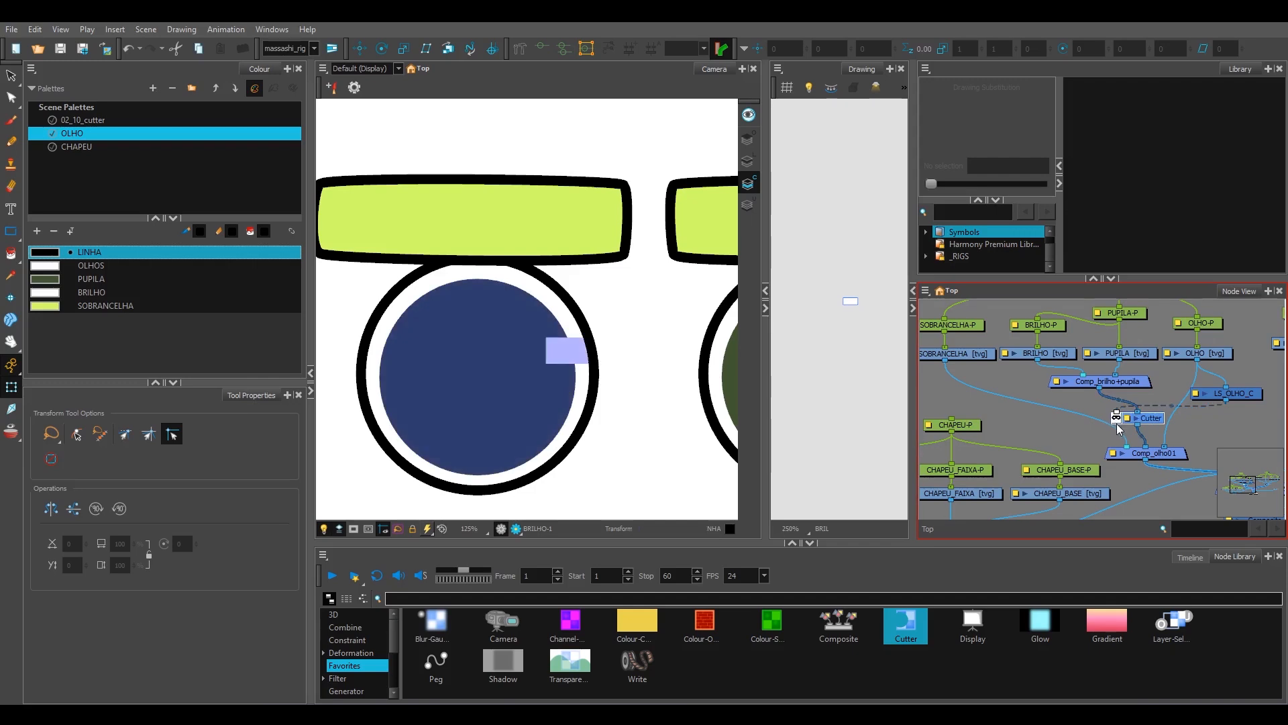
Step: Move the left eye's pupil and highlight sideways past the eye outline to test the cutter
{"action": "left_click", "coordinate": [530, 366]}
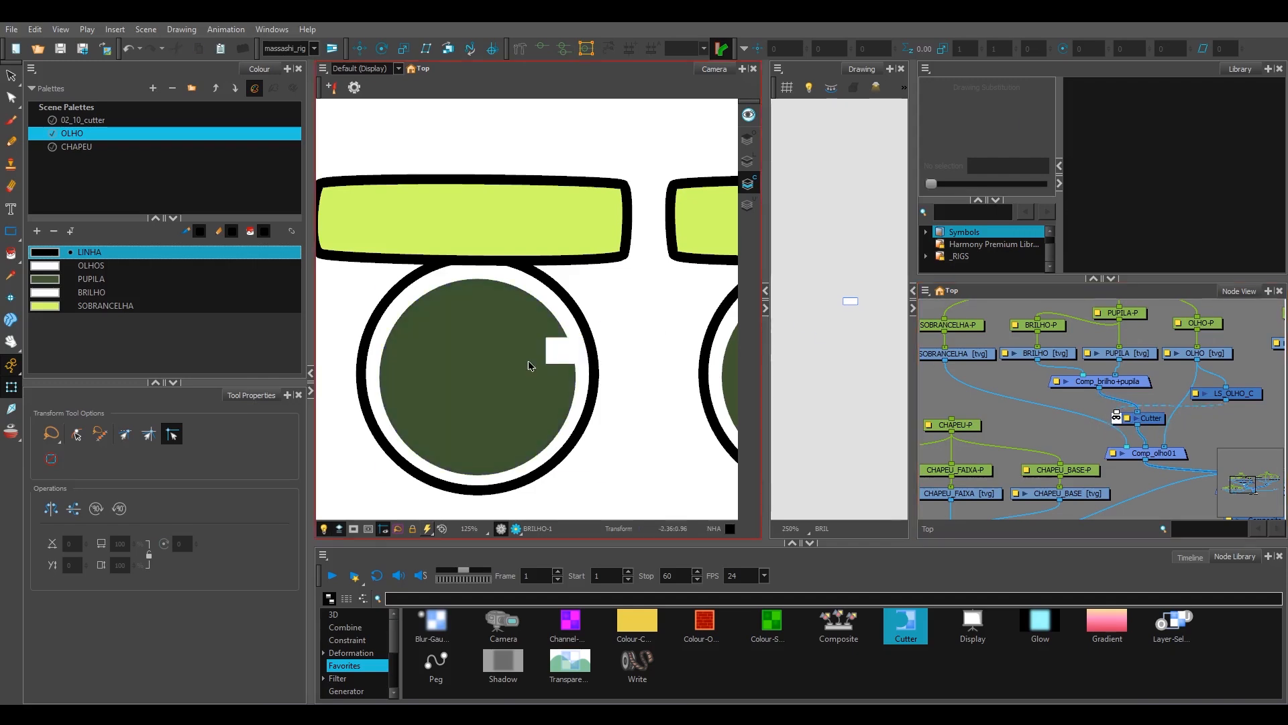
{"action": "left_click_drag", "start_coordinate": [505, 369], "coordinate": [538, 369]}
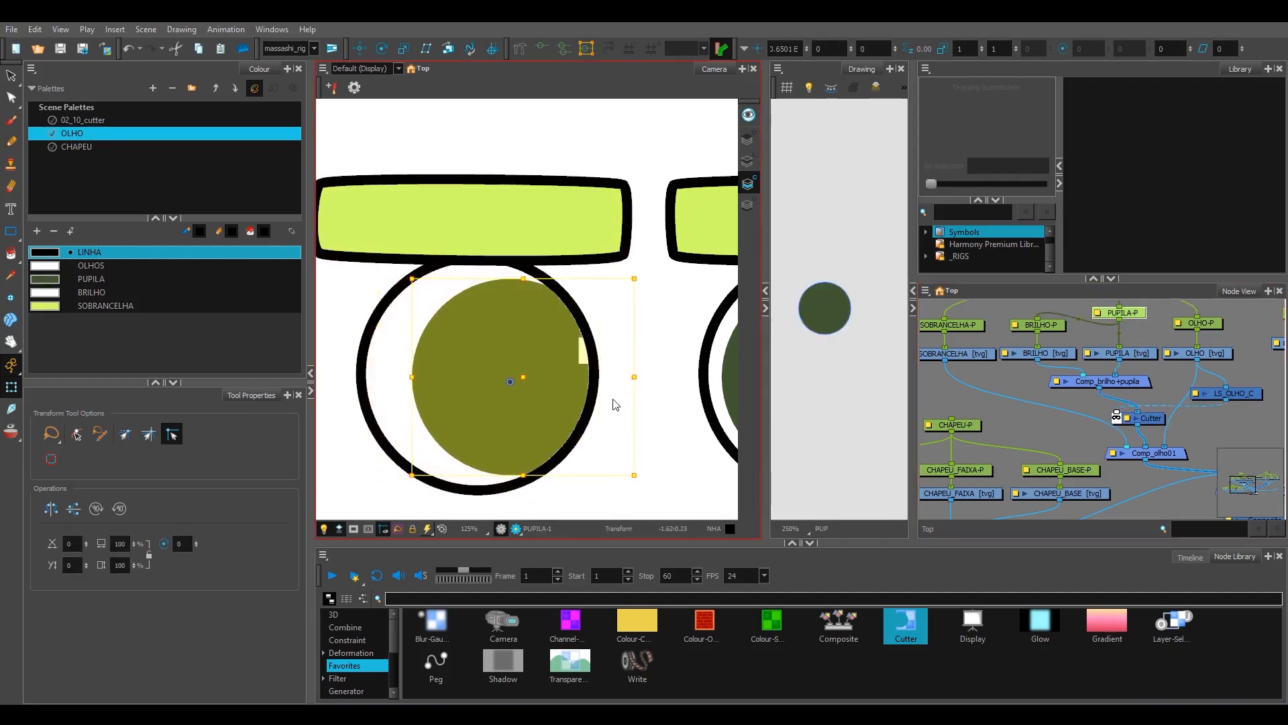
{"action": "left_click", "coordinate": [672, 449]}
Step: Preview the rendered eye and examine the cut edge of the pupil and highlight up close
{"action": "key", "text": "space"}
{"action": "left_click_drag", "start_coordinate": [664, 440], "coordinate": [655, 436]}
{"action": "scroll", "coordinate": [646, 432], "scroll_direction": "up", "scroll_amount": 1}
{"action": "scroll", "coordinate": [641, 432], "scroll_direction": "down", "scroll_amount": 1}
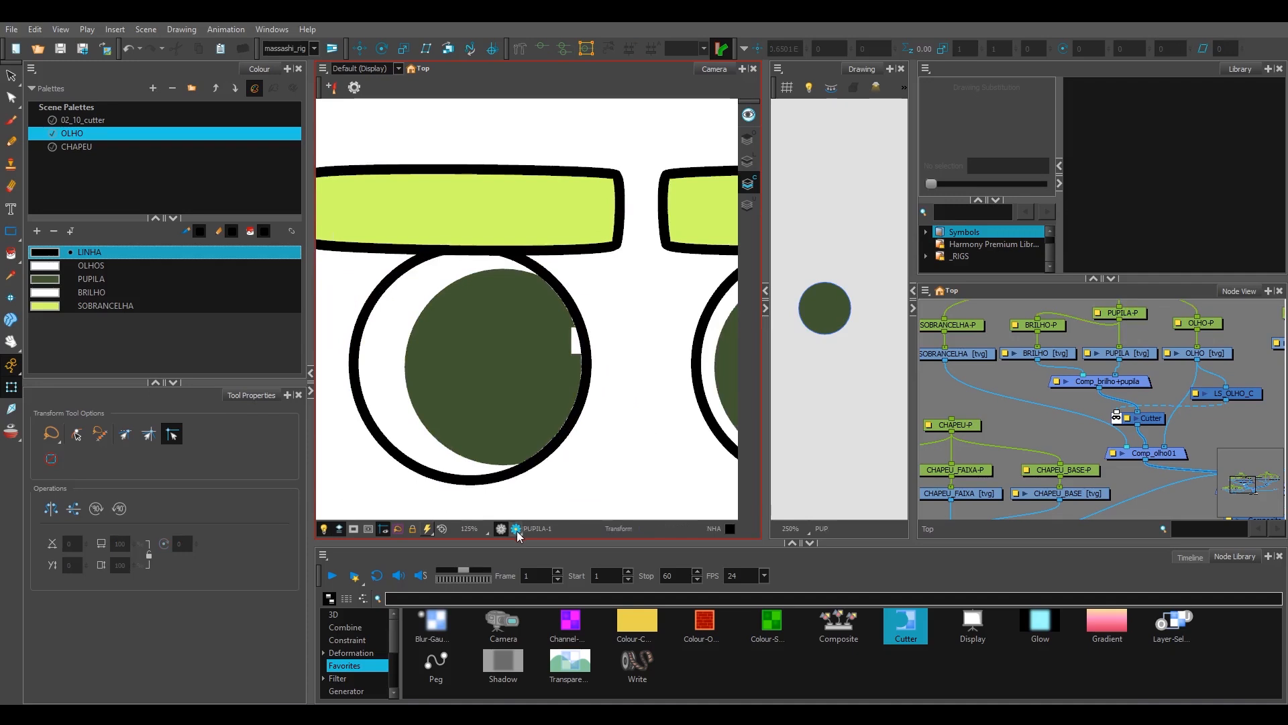
{"action": "left_click", "coordinate": [516, 529]}
{"action": "scroll", "coordinate": [600, 386], "scroll_direction": "up", "scroll_amount": 1}
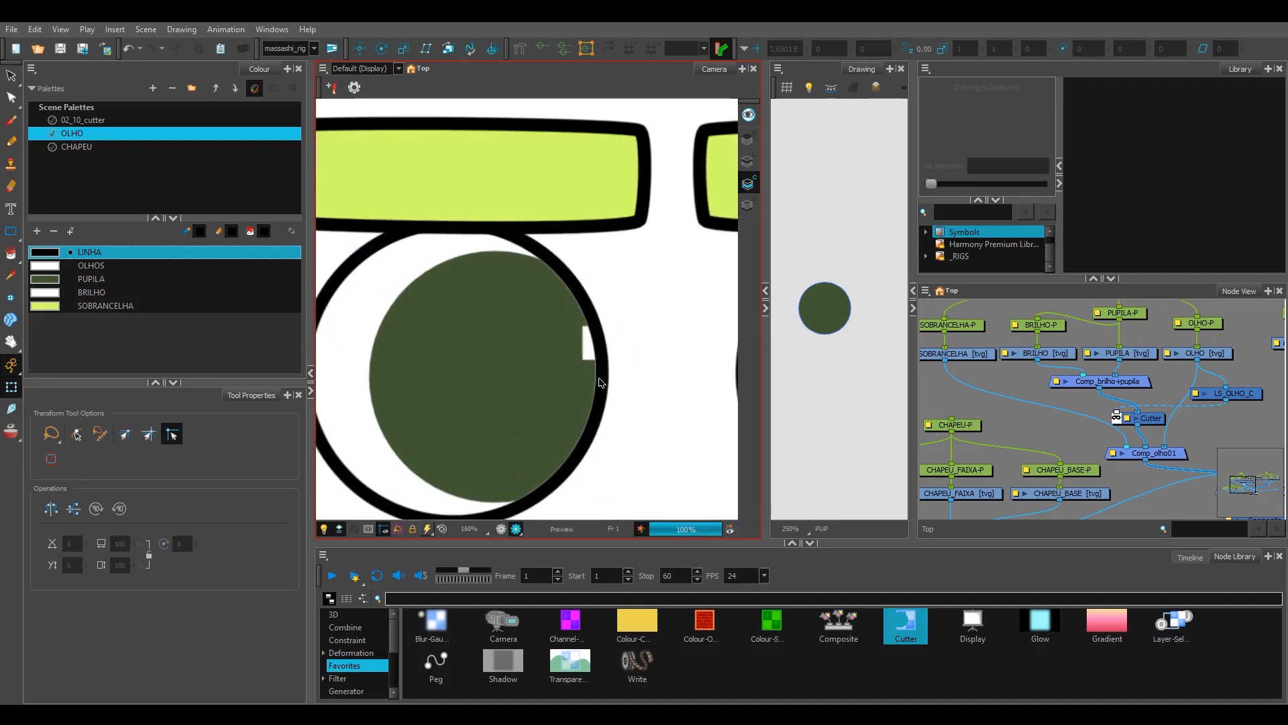
{"action": "scroll", "coordinate": [574, 298], "scroll_direction": "up", "scroll_amount": 1}
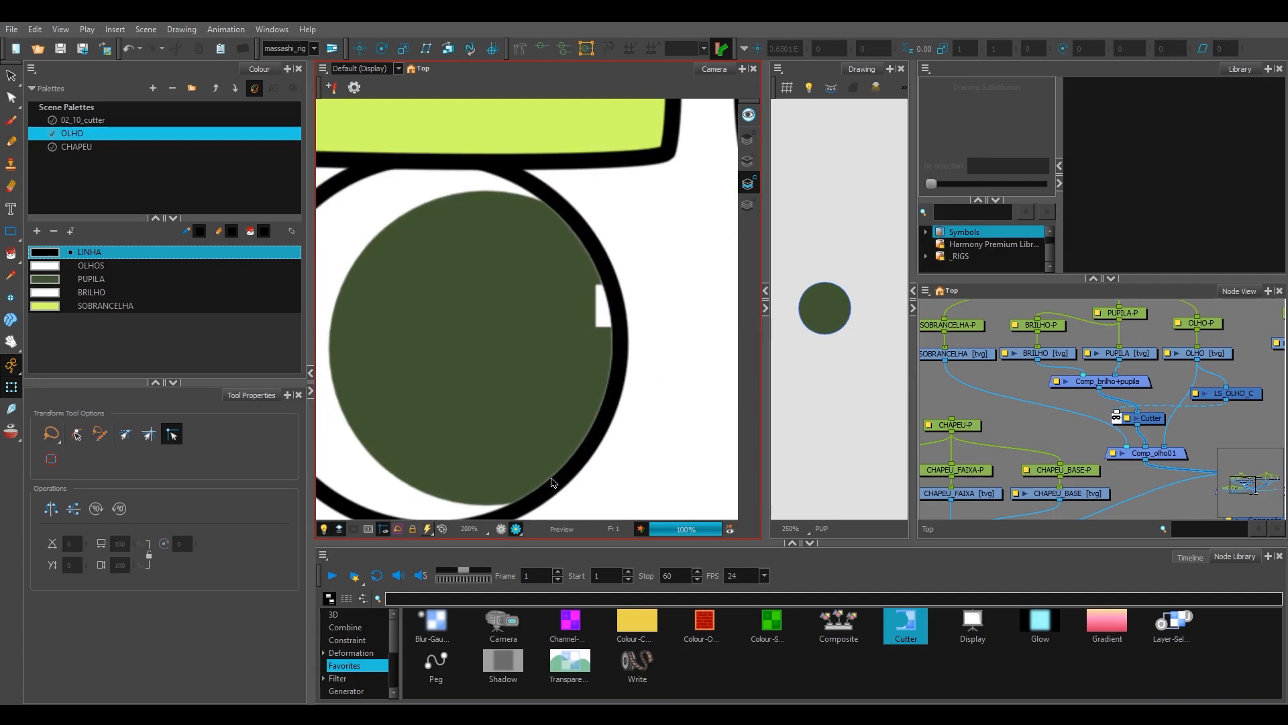
Step: Copy the black outline from the OLHO drawing's line art and paste it into the same drawing's colour art
{"action": "scroll", "coordinate": [599, 332], "scroll_direction": "down", "scroll_amount": 2}
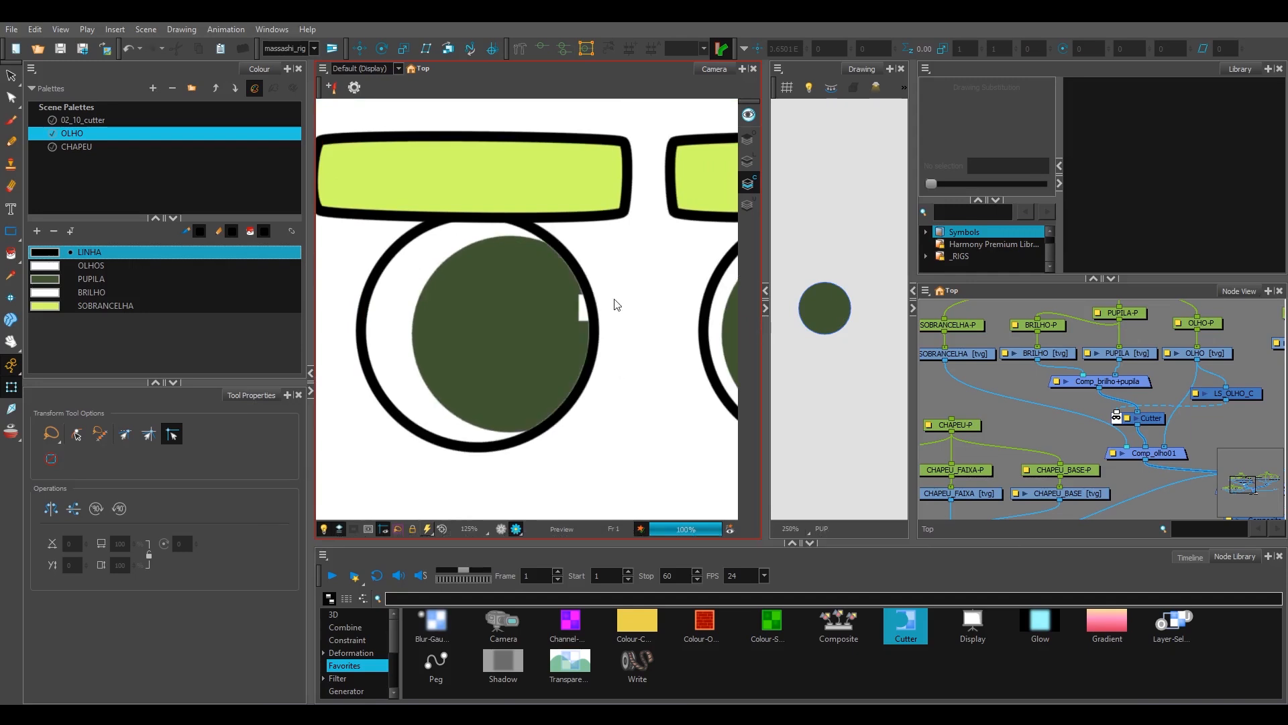
{"action": "left_click", "coordinate": [578, 259]}
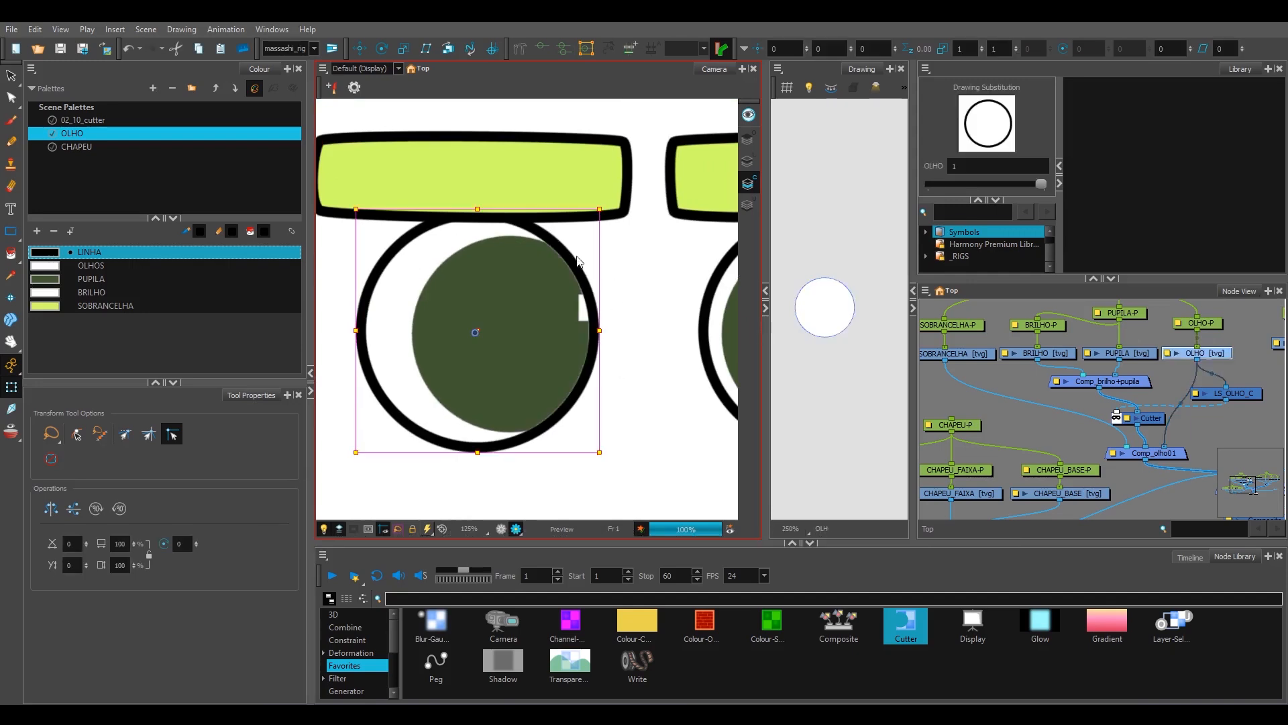
{"action": "key", "text": "alt+s"}
{"action": "scroll", "coordinate": [832, 239], "scroll_direction": "up", "scroll_amount": 2}
{"action": "left_click", "coordinate": [748, 163]}
{"action": "scroll", "coordinate": [828, 225], "scroll_direction": "up", "scroll_amount": 1}
{"action": "left_click_drag", "start_coordinate": [829, 223], "coordinate": [859, 238]}
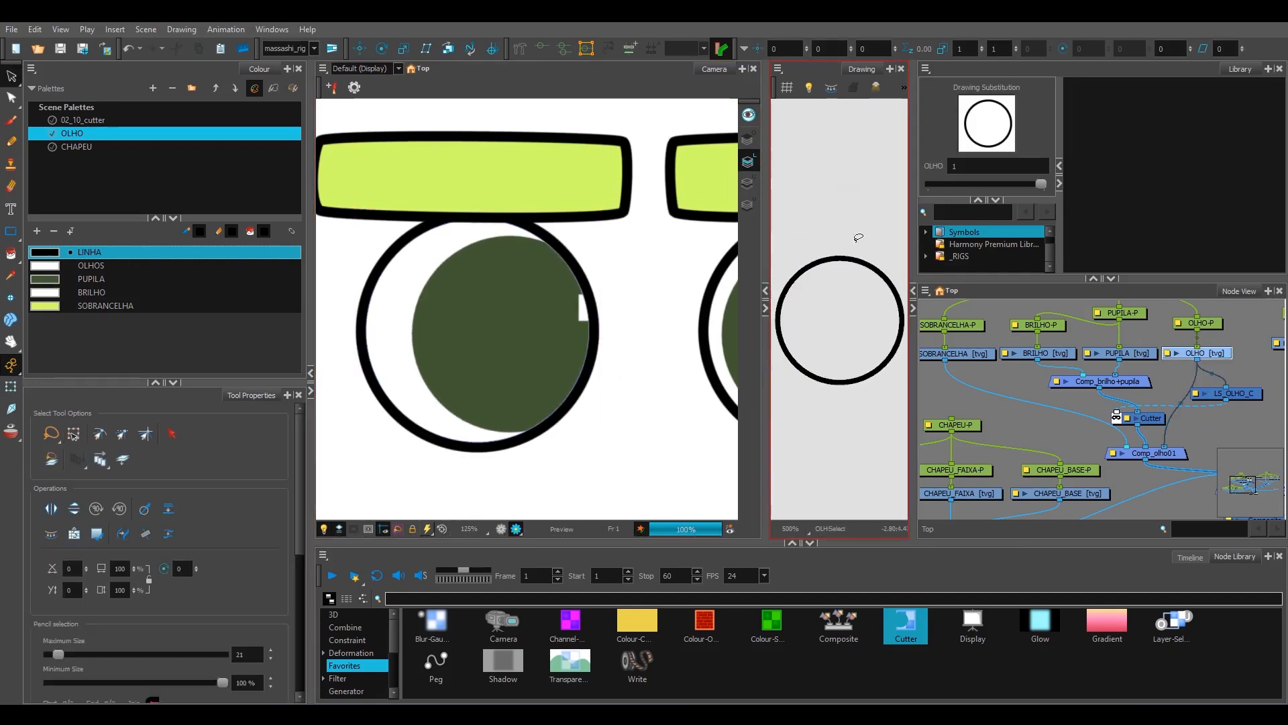
{"action": "left_click", "coordinate": [587, 287]}
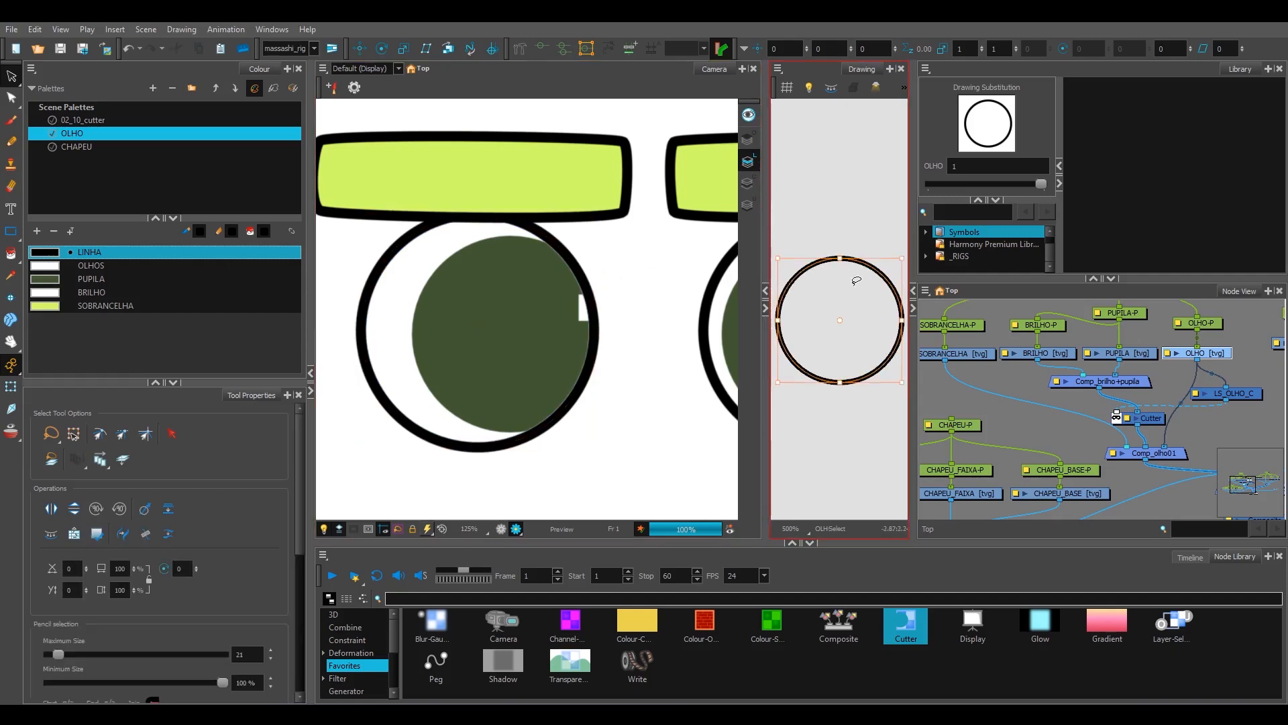
{"action": "key", "text": "l"}
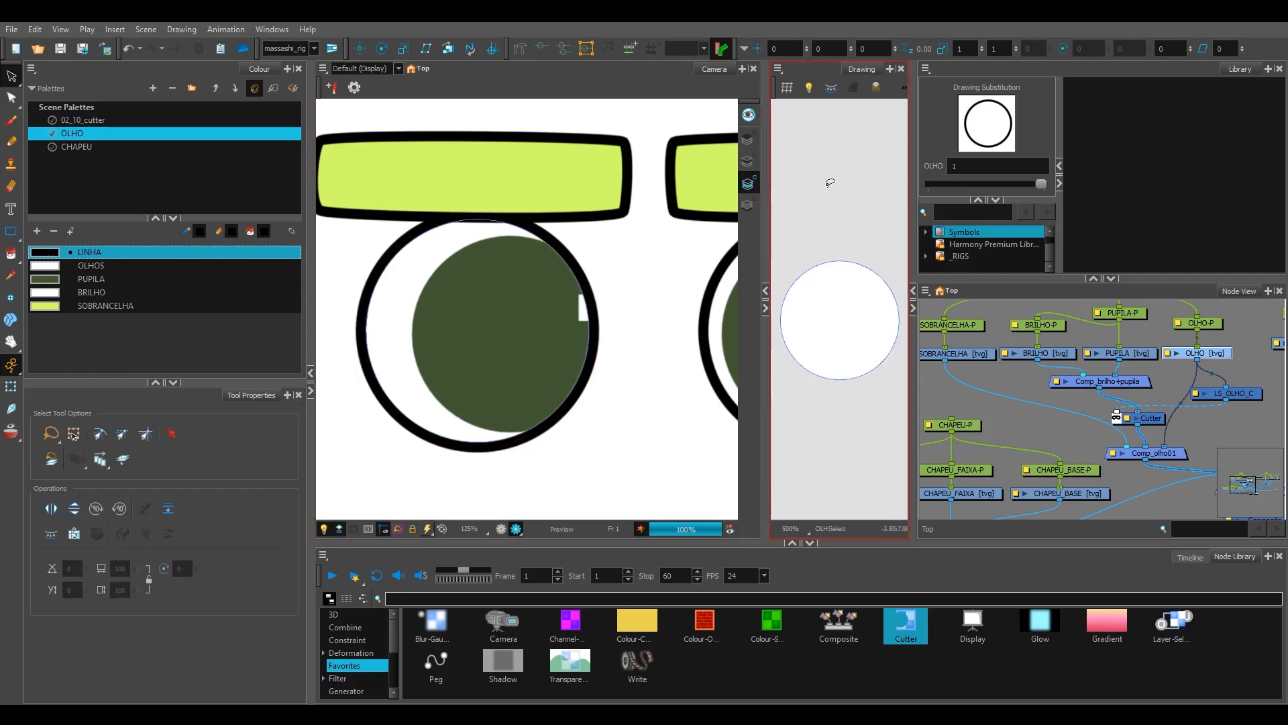
{"action": "key", "text": "ctrl+v"}
{"action": "left_click", "coordinate": [871, 226]}
{"action": "scroll", "coordinate": [877, 245], "scroll_direction": "up", "scroll_amount": 2}
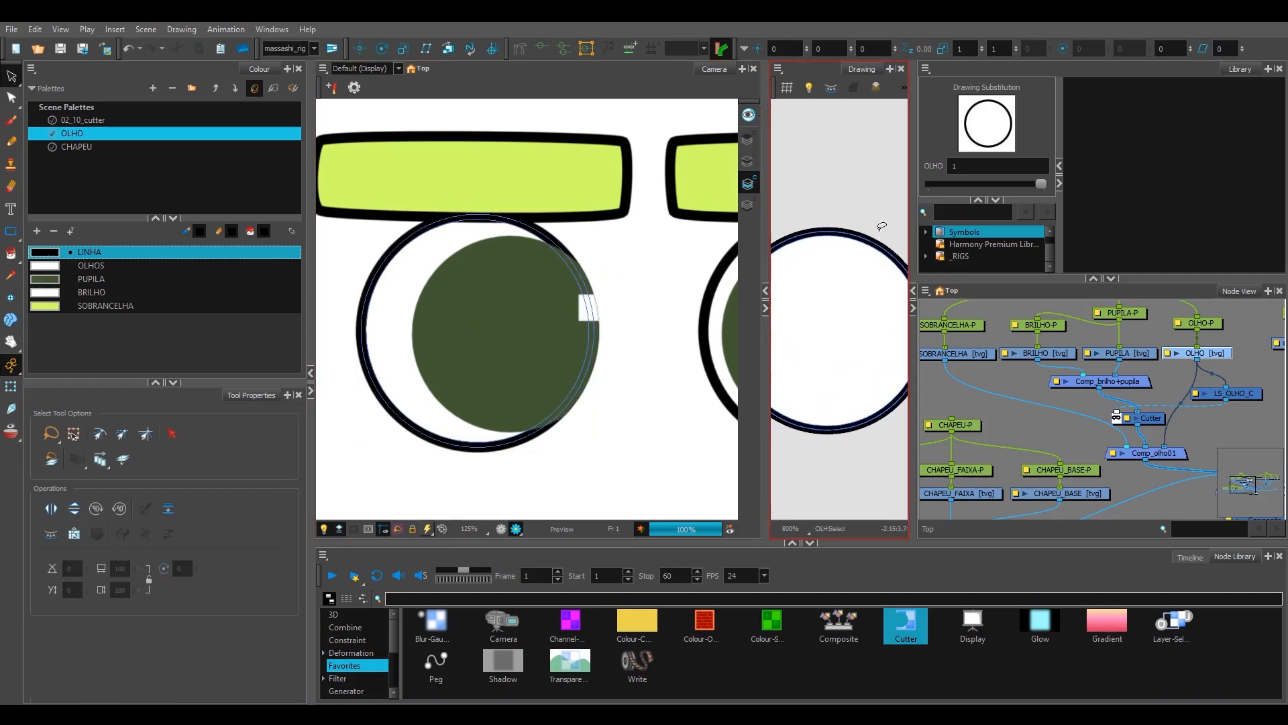
Step: Set the maximum pencil size of the outline pasted in OLHO's colour art to 5
{"action": "left_click", "coordinate": [874, 243]}
{"action": "left_click_drag", "start_coordinate": [907, 235], "coordinate": [878, 228]}
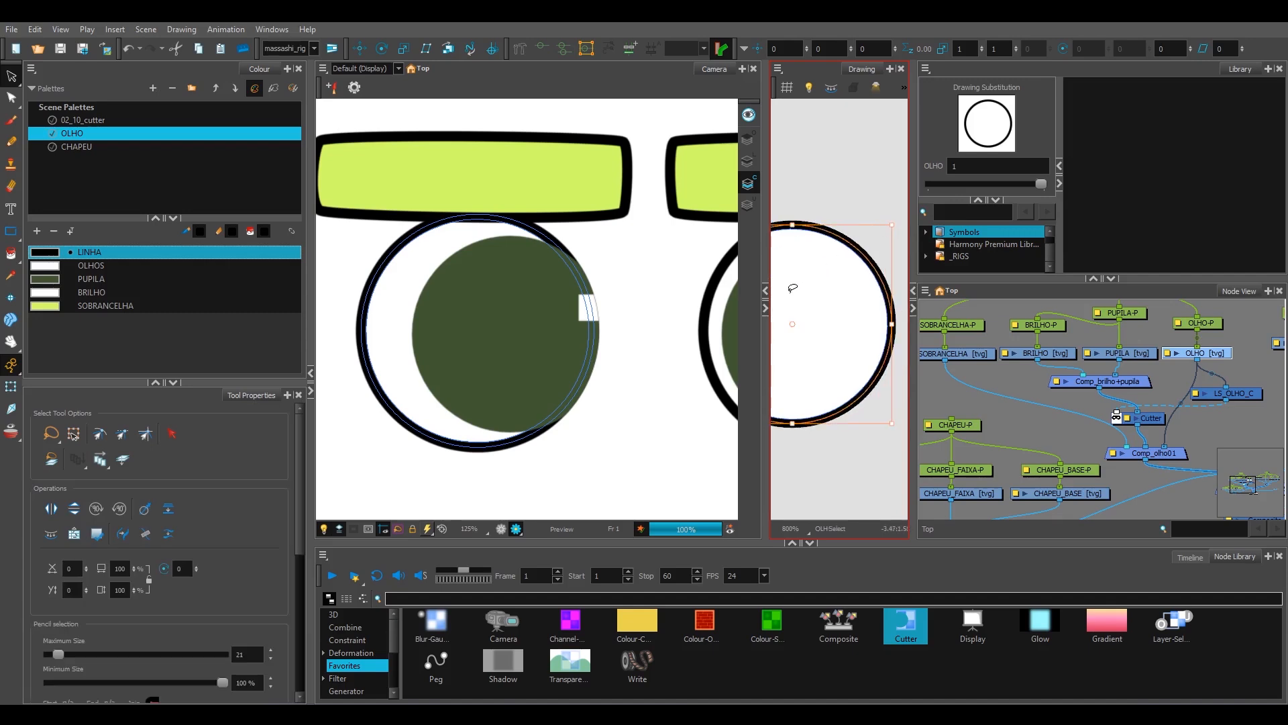
{"action": "double_click", "coordinate": [244, 655]}
{"action": "type", "text": "5"}
{"action": "key", "text": "Return"}
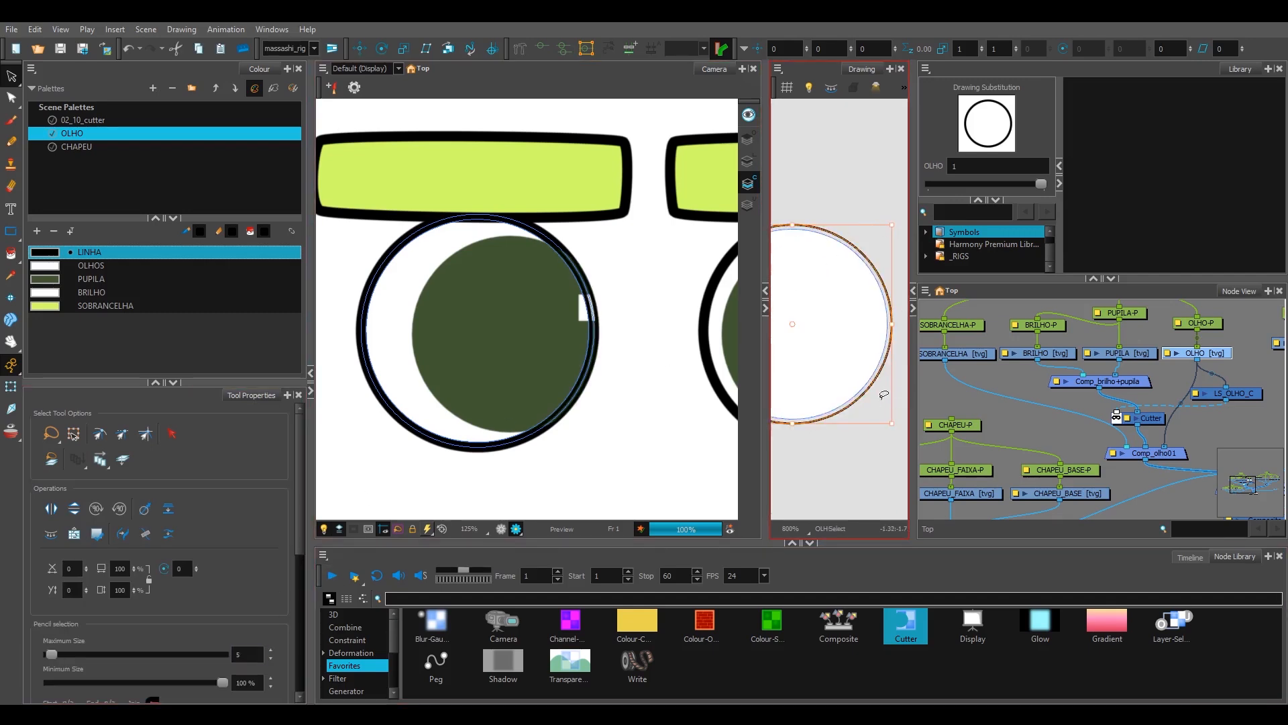
Step: Delete the thin outline from OLHO's colour art and return to the Transform tool
{"action": "left_click", "coordinate": [874, 417]}
{"action": "scroll", "coordinate": [880, 278], "scroll_direction": "up", "scroll_amount": 2}
{"action": "left_click", "coordinate": [877, 280]}
{"action": "key", "text": "Delete"}
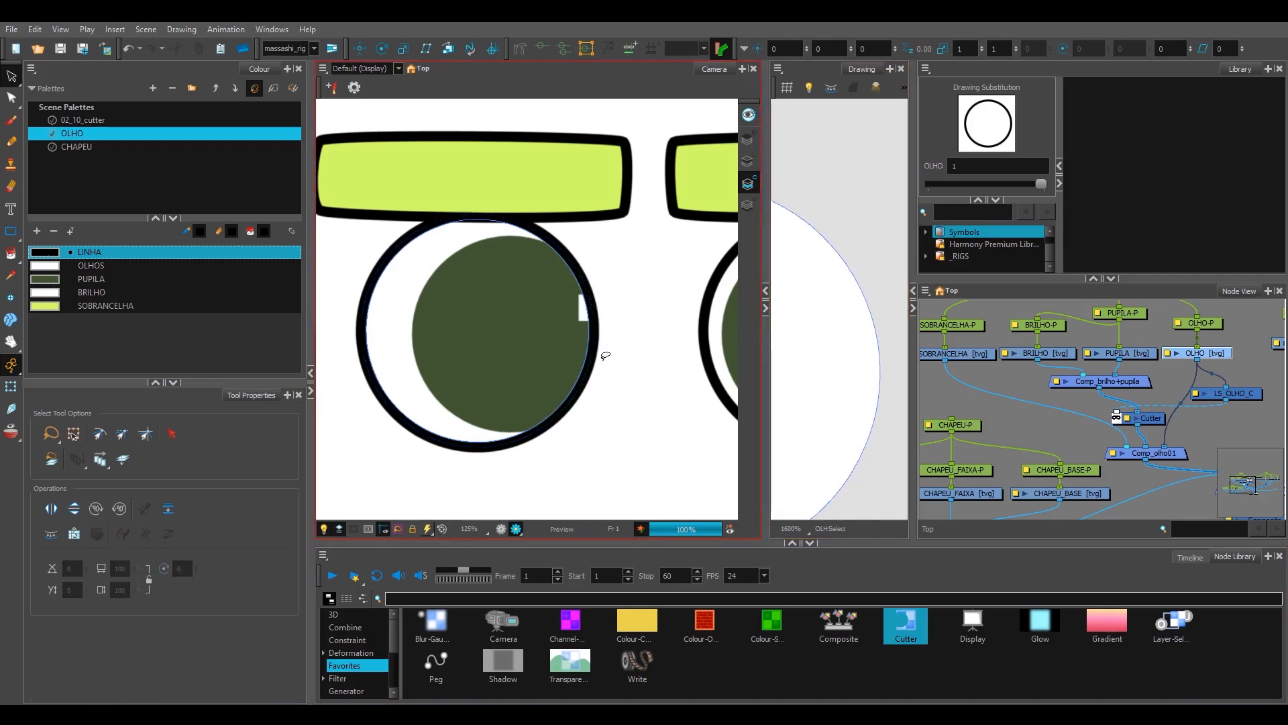
{"action": "key", "text": "shift+t"}
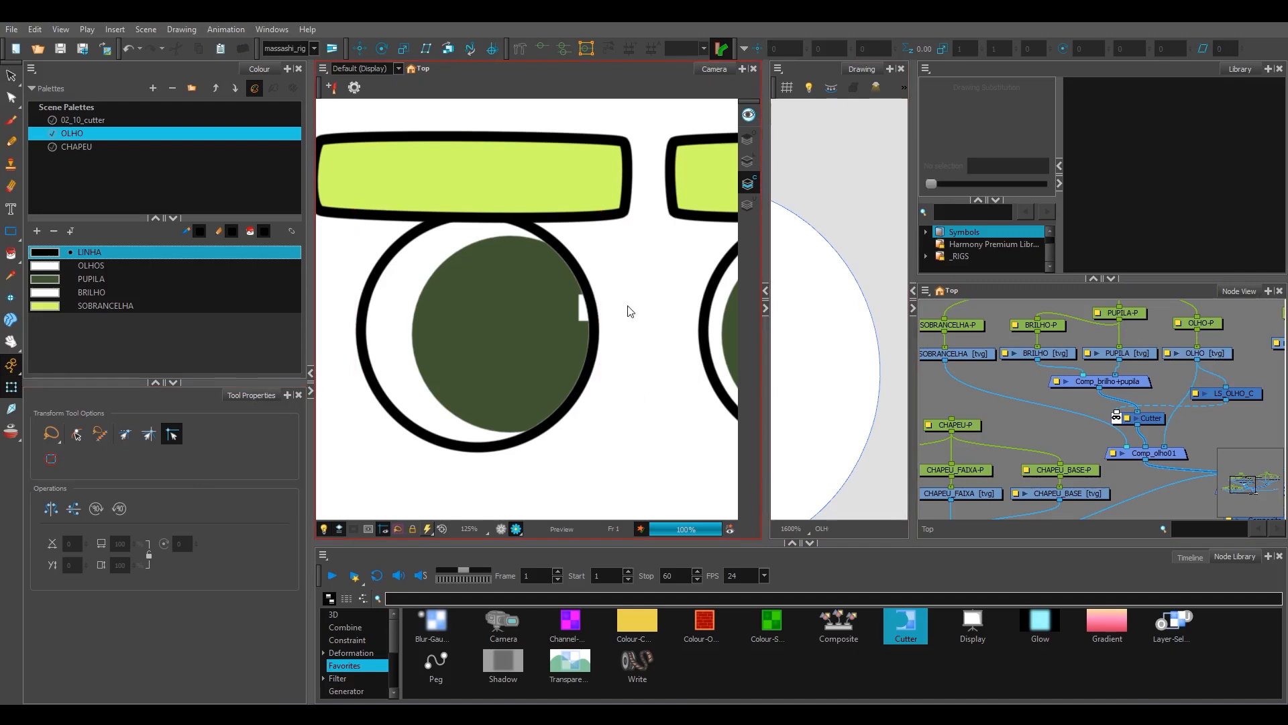
Step: Duplicate the LS_OLHO_C layer selector with Paste Special, enabling Create New Columns and Reuse Existing Elements
{"action": "left_click", "coordinate": [601, 310]}
{"action": "left_click", "coordinate": [1233, 437]}
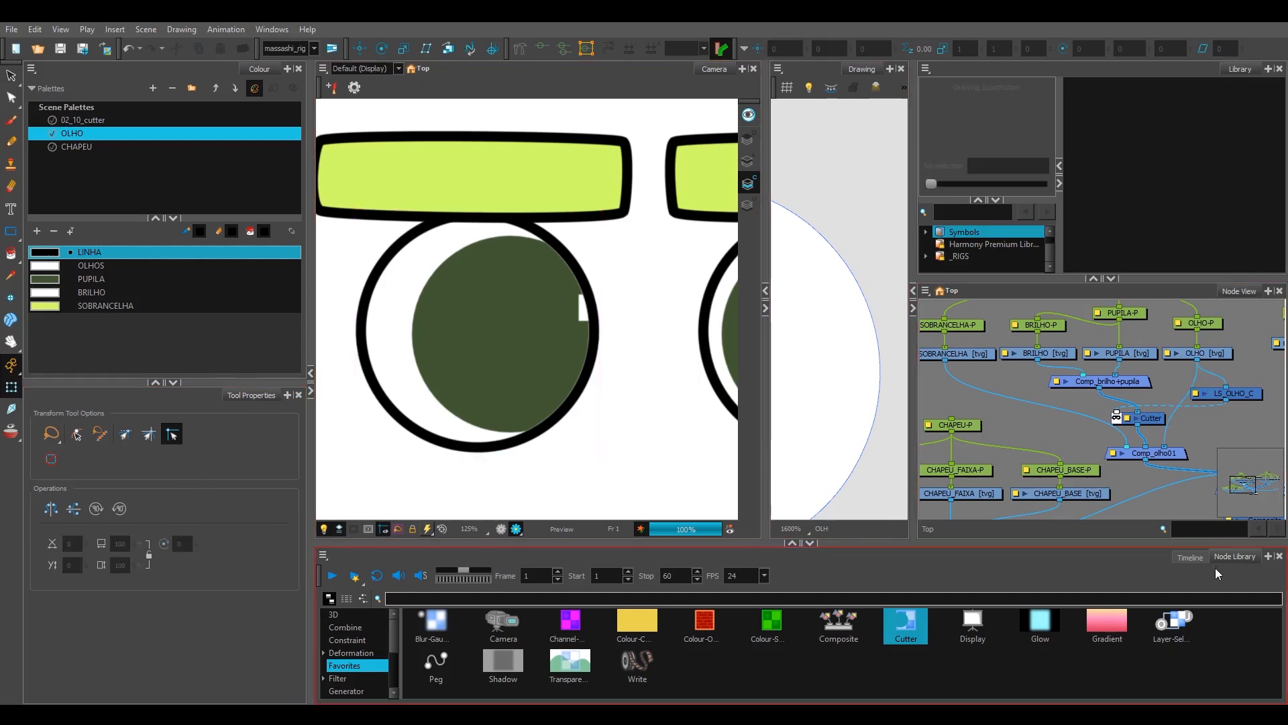
{"action": "left_click", "coordinate": [1173, 620]}
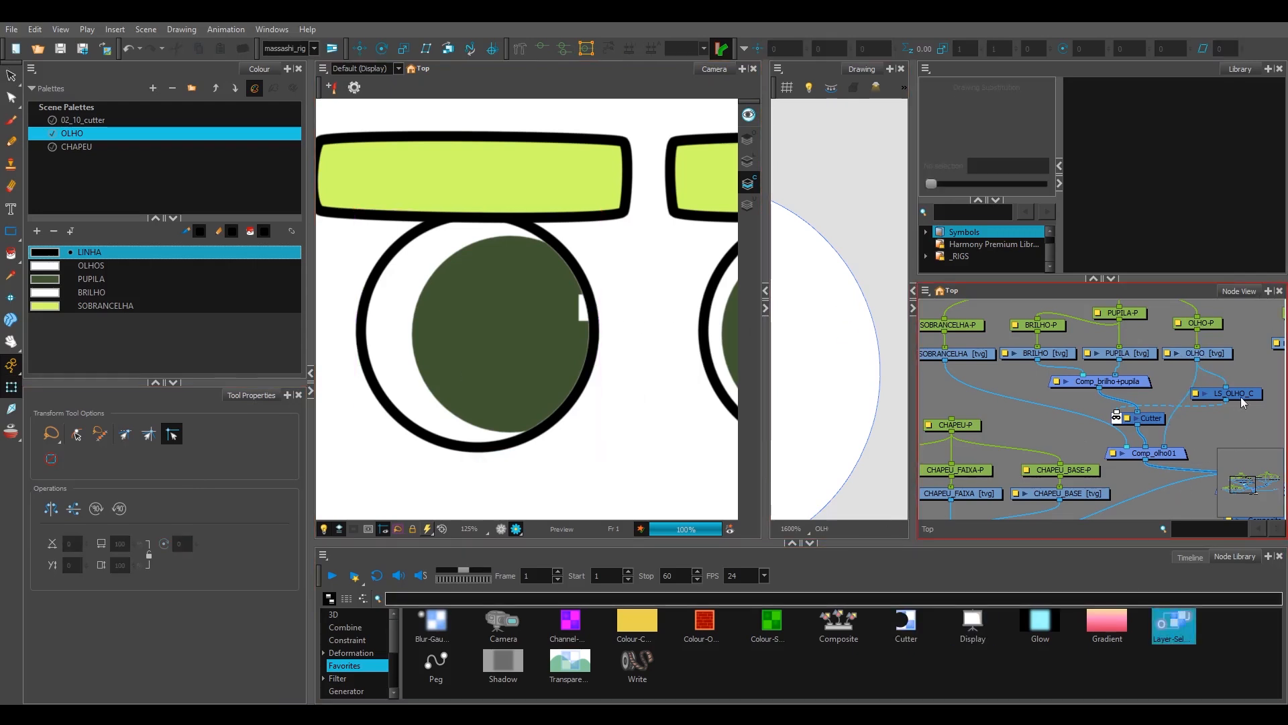
{"action": "left_click_drag", "start_coordinate": [1245, 425], "coordinate": [1207, 423]}
{"action": "left_click", "coordinate": [1217, 392]}
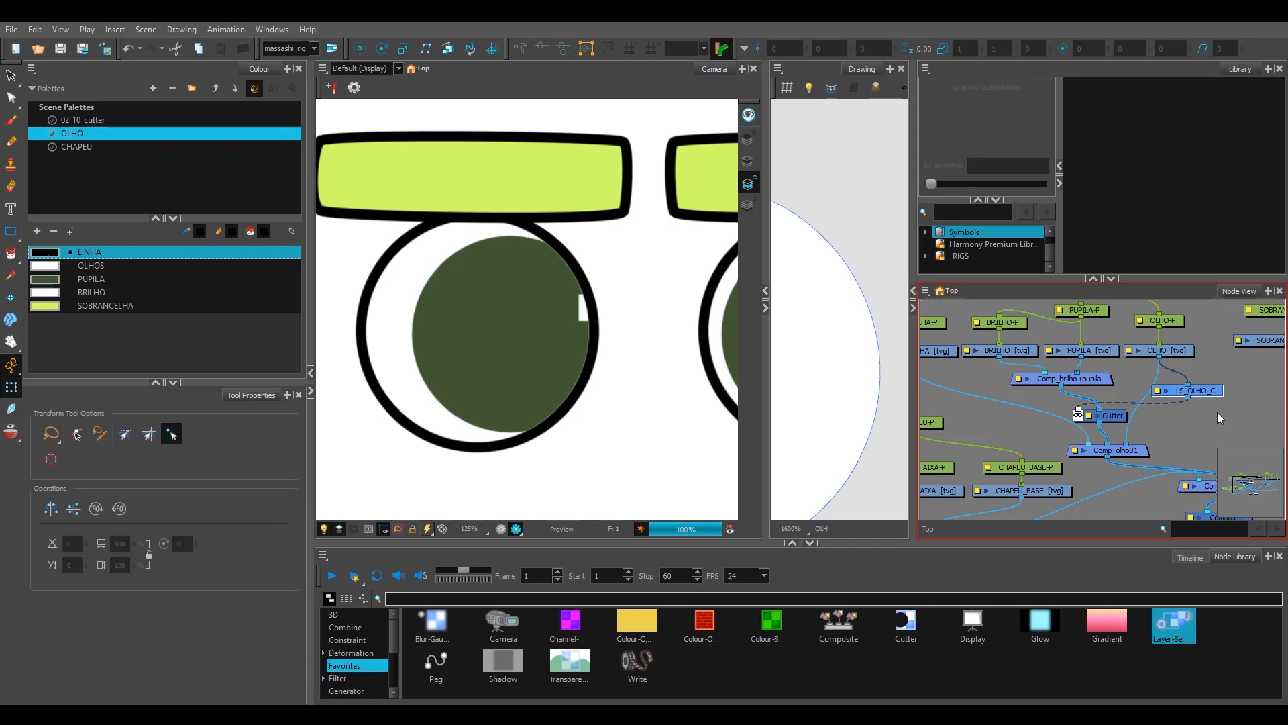
{"action": "key", "text": "ctrl+c"}
{"action": "key", "text": "ctrl+b"}
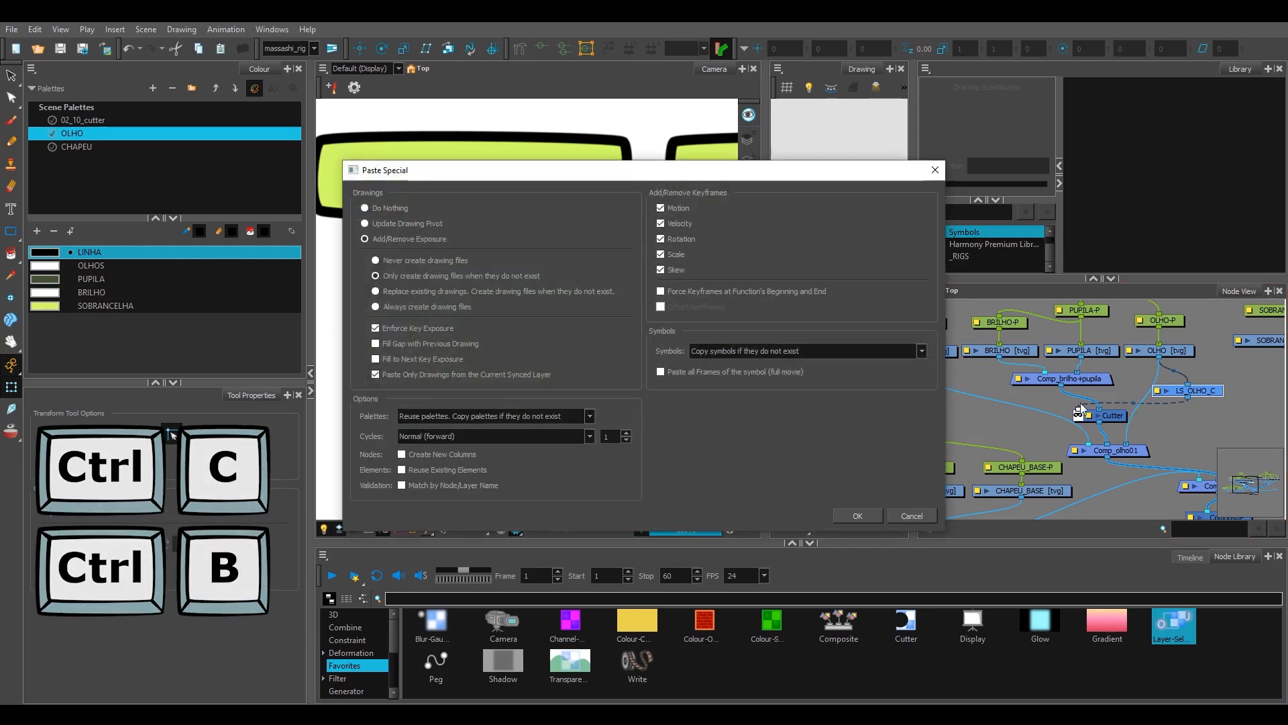
{"action": "left_click", "coordinate": [461, 468]}
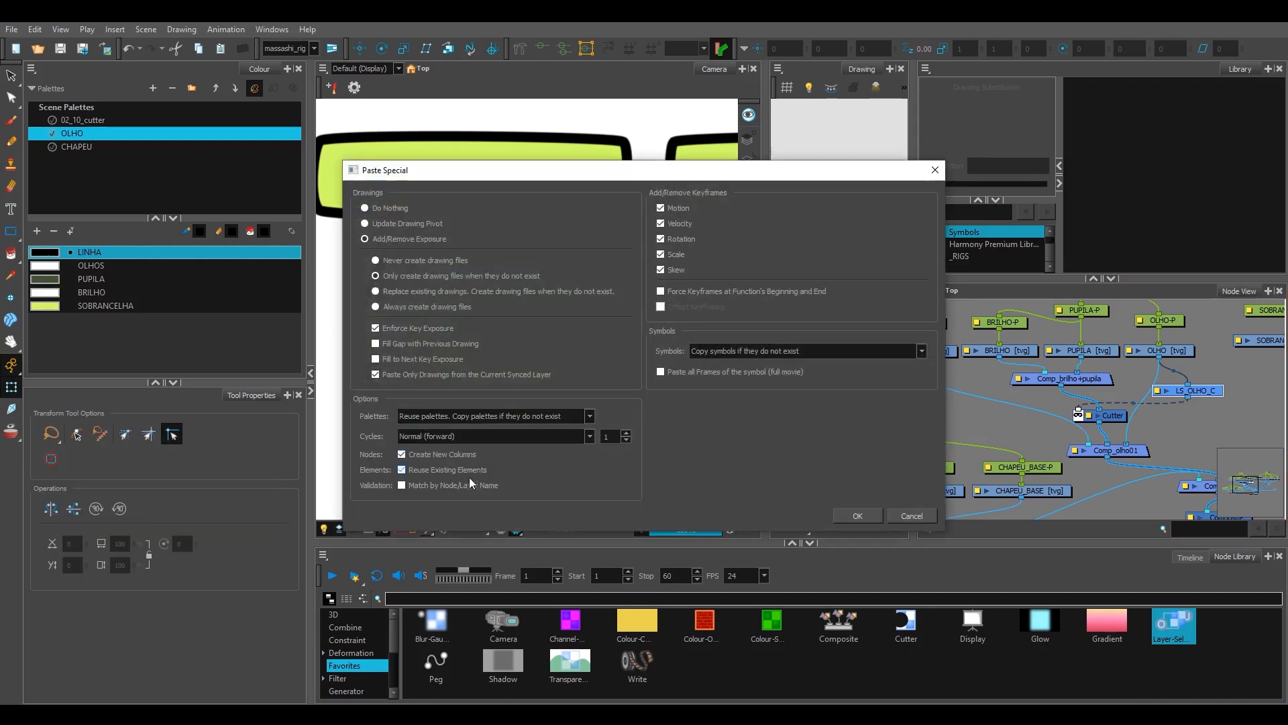
{"action": "left_click", "coordinate": [858, 515]}
Step: Set the duplicated layer selector to read only line art and rename it LS_OLHO_L
{"action": "double_click", "coordinate": [1191, 423]}
{"action": "left_click", "coordinate": [470, 322]}
{"action": "left_click", "coordinate": [470, 312]}
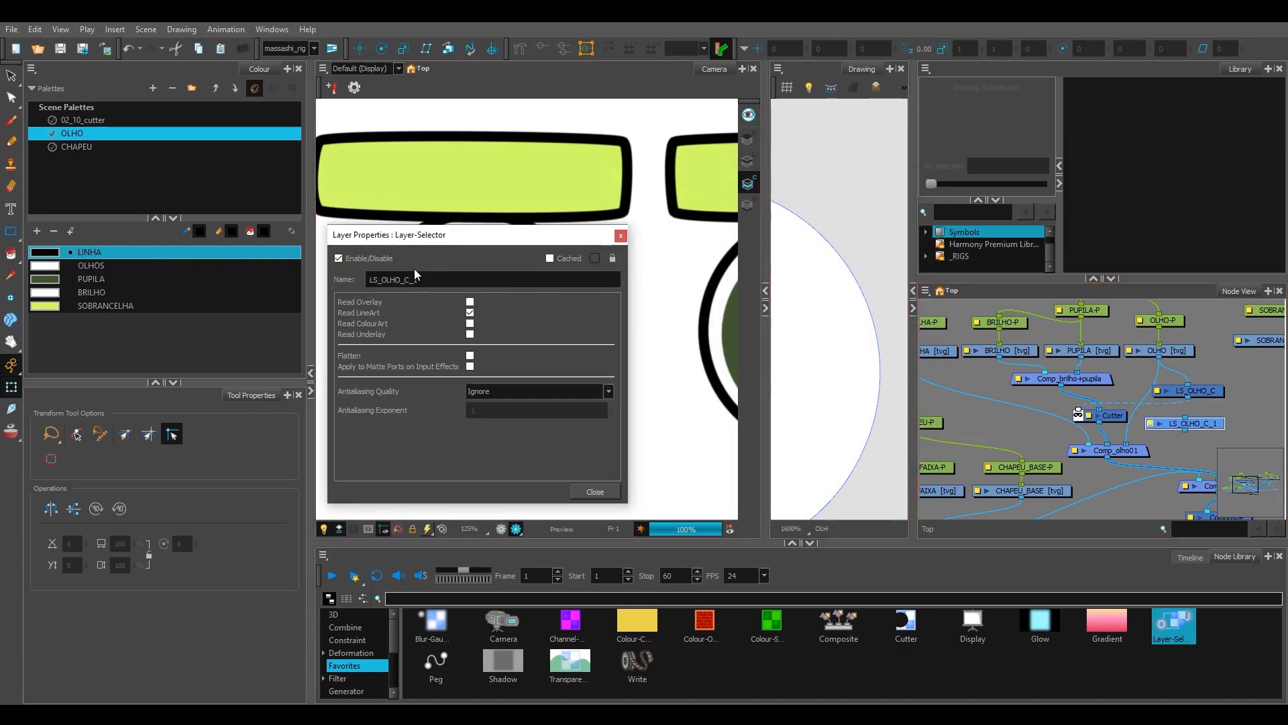
{"action": "left_click_drag", "start_coordinate": [405, 279], "coordinate": [443, 280]}
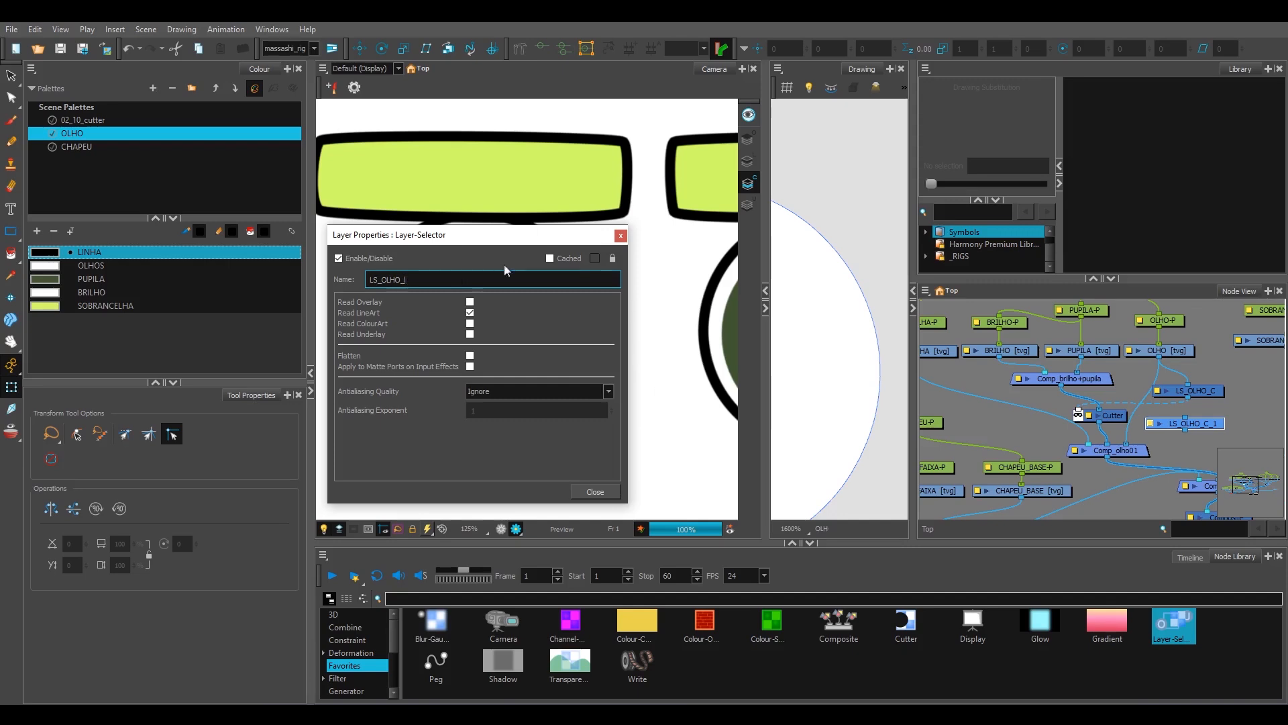
{"action": "type", "text": "L"}
{"action": "key", "text": "Return"}
Step: Connect the OLHO drawing's output to the LS_OLHO_L selector's input
{"action": "left_click_drag", "start_coordinate": [1203, 425], "coordinate": [1197, 416]}
{"action": "mouse_move", "coordinate": [1159, 358]}
{"action": "left_mouse_down"}
{"action": "mouse_move", "coordinate": [1178, 410]}
{"action": "mouse_move", "coordinate": [1140, 385]}
{"action": "mouse_move", "coordinate": [1130, 412]}
{"action": "mouse_move", "coordinate": [1159, 377]}
{"action": "mouse_move", "coordinate": [1232, 386]}
{"action": "mouse_move", "coordinate": [1214, 421]}
{"action": "left_mouse_up"}
{"action": "key", "text": "d"}
{"action": "key", "text": "a"}
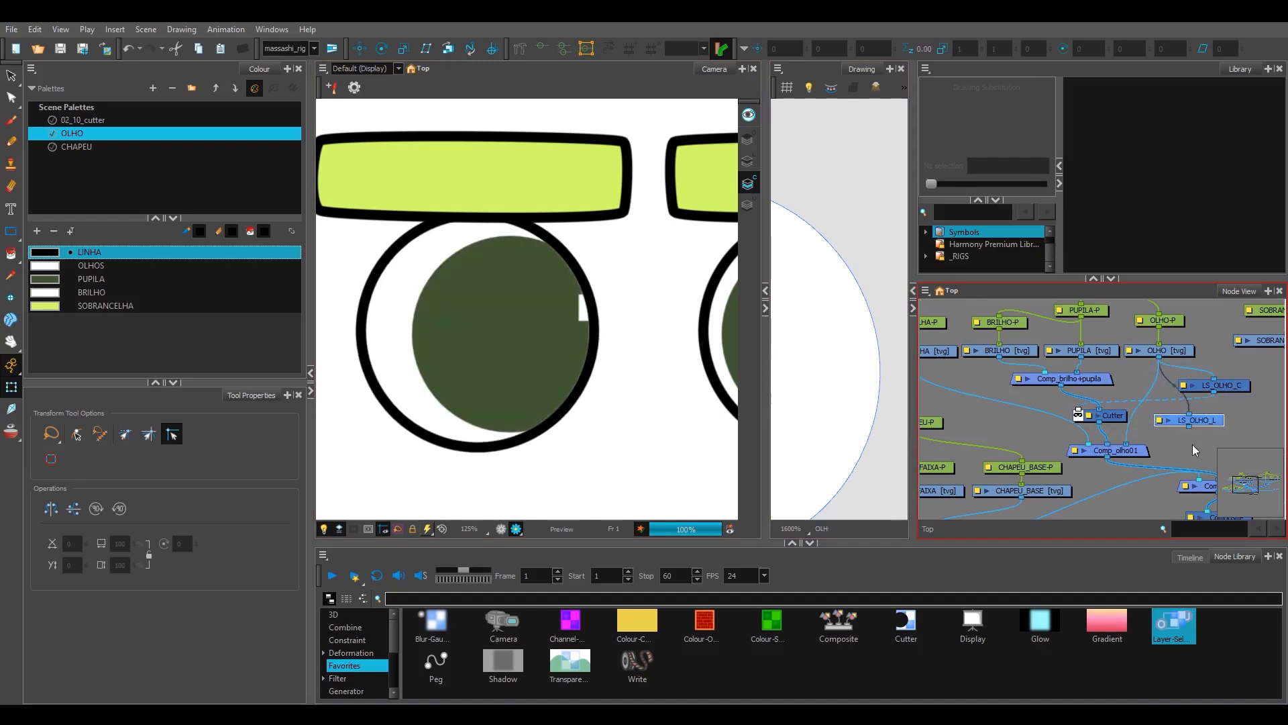
Step: Connect LS_OLHO_L to Comp_olho01 and arrange both eye layer selectors beneath the OLHO drawing
{"action": "left_click_drag", "start_coordinate": [1179, 434], "coordinate": [1132, 432]}
{"action": "key", "text": "ctrl+z"}
{"action": "key", "text": "ctrl+shift+z"}
{"action": "key", "text": "ctrl+z"}
{"action": "left_click", "coordinate": [1189, 409]}
{"action": "scroll", "coordinate": [618, 362], "scroll_direction": "down", "scroll_amount": 3}
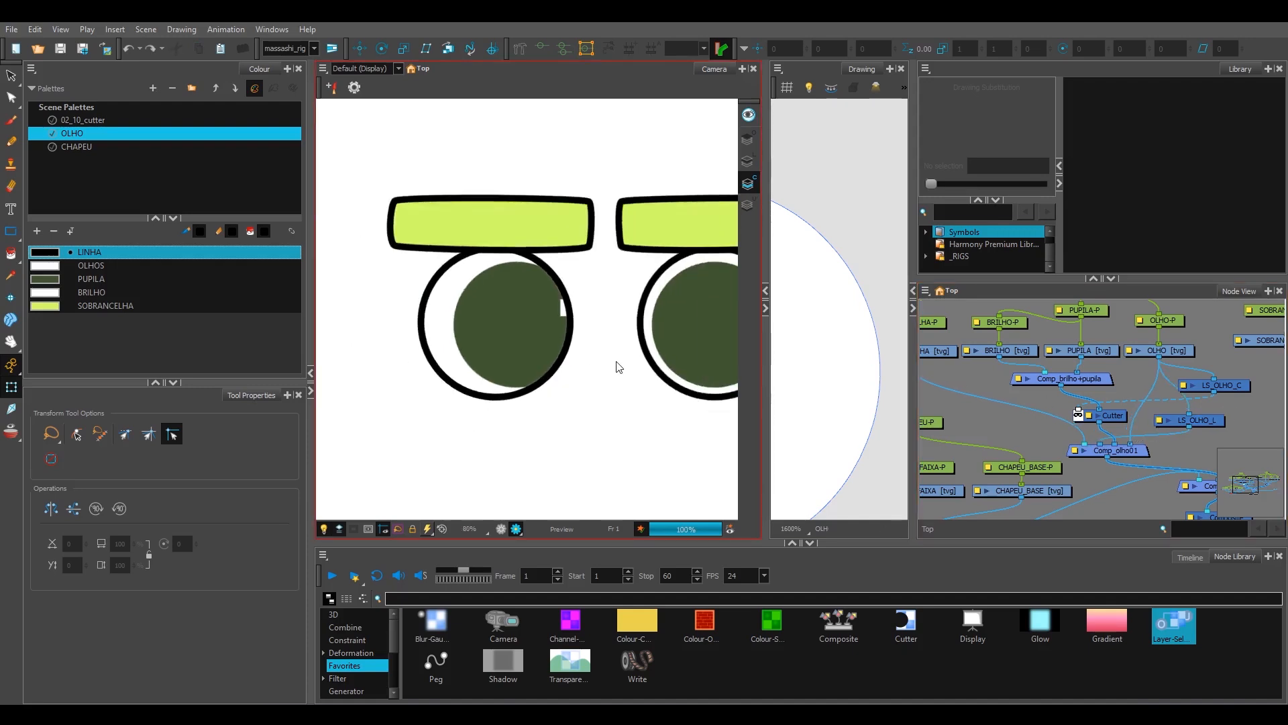
{"action": "left_click_drag", "start_coordinate": [1215, 425], "coordinate": [1180, 396]}
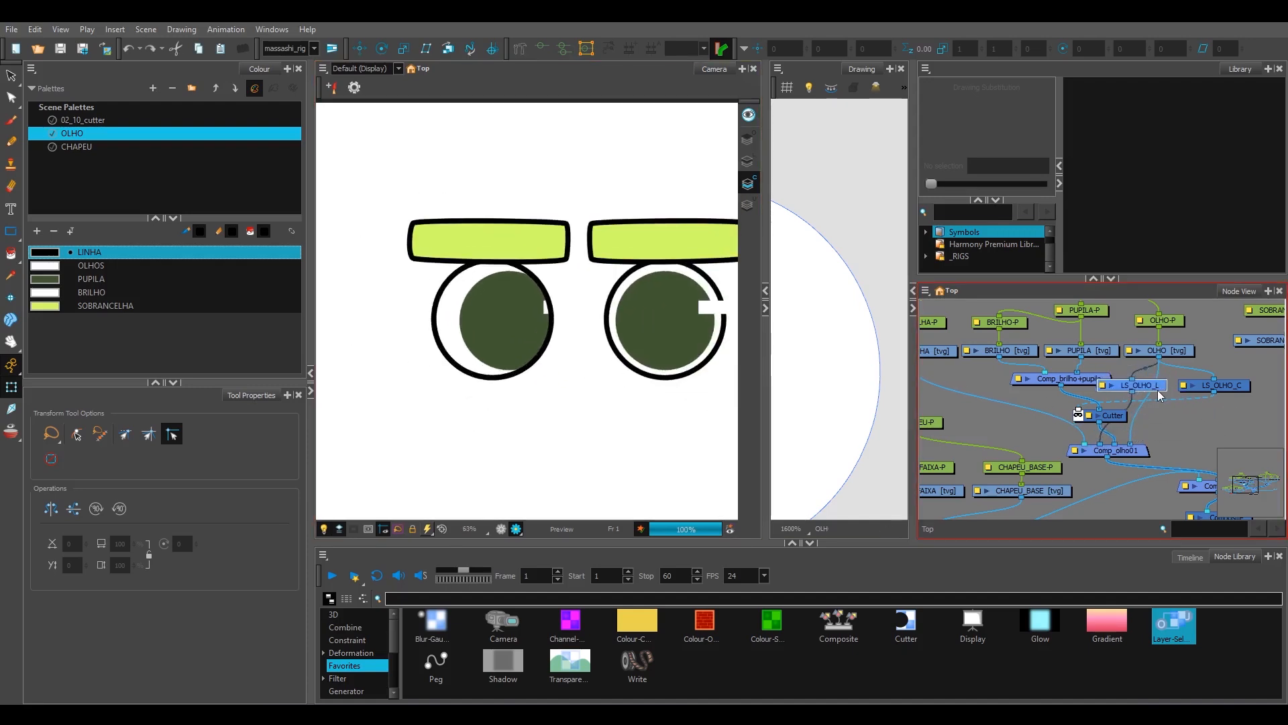
{"action": "left_click", "coordinate": [1208, 389]}
{"action": "left_click_drag", "start_coordinate": [1259, 407], "coordinate": [1243, 408]}
Step: Test the mask by moving the left eye with OLHO-P and its pupil with PUPILA-P
{"action": "left_click", "coordinate": [527, 293]}
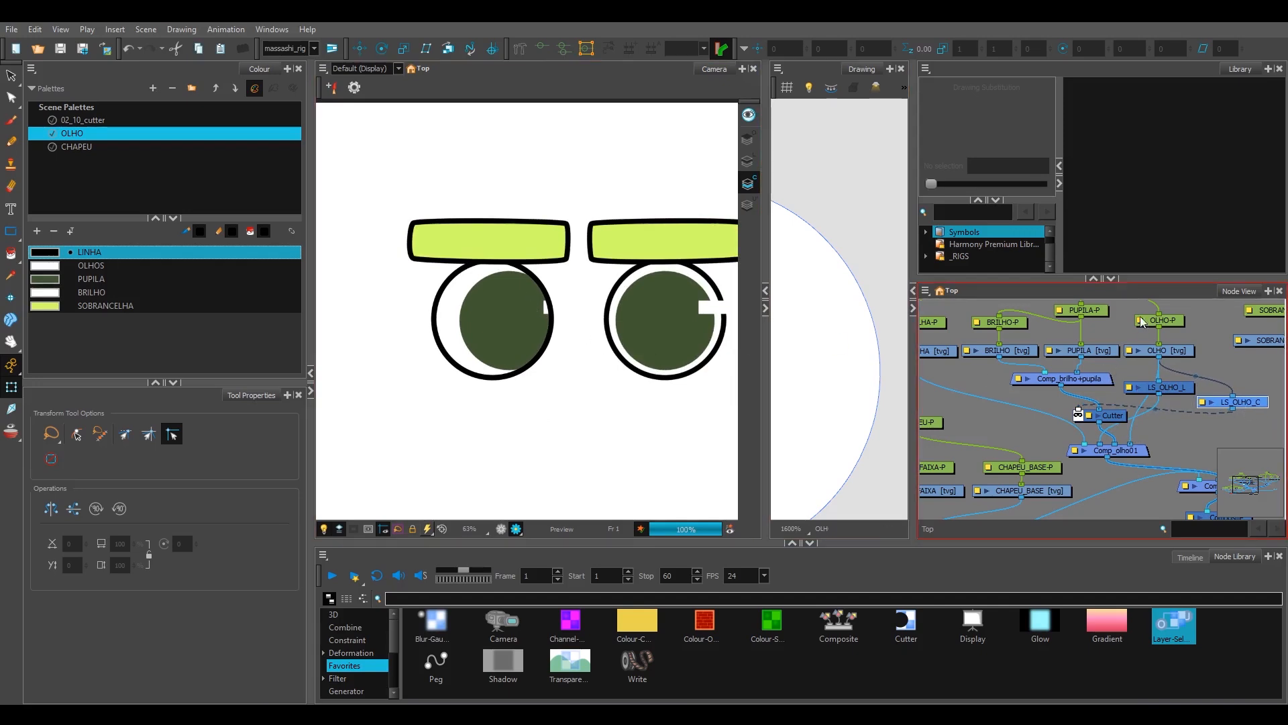
{"action": "left_click_drag", "start_coordinate": [1119, 324], "coordinate": [1127, 350]}
{"action": "left_click", "coordinate": [1171, 350]}
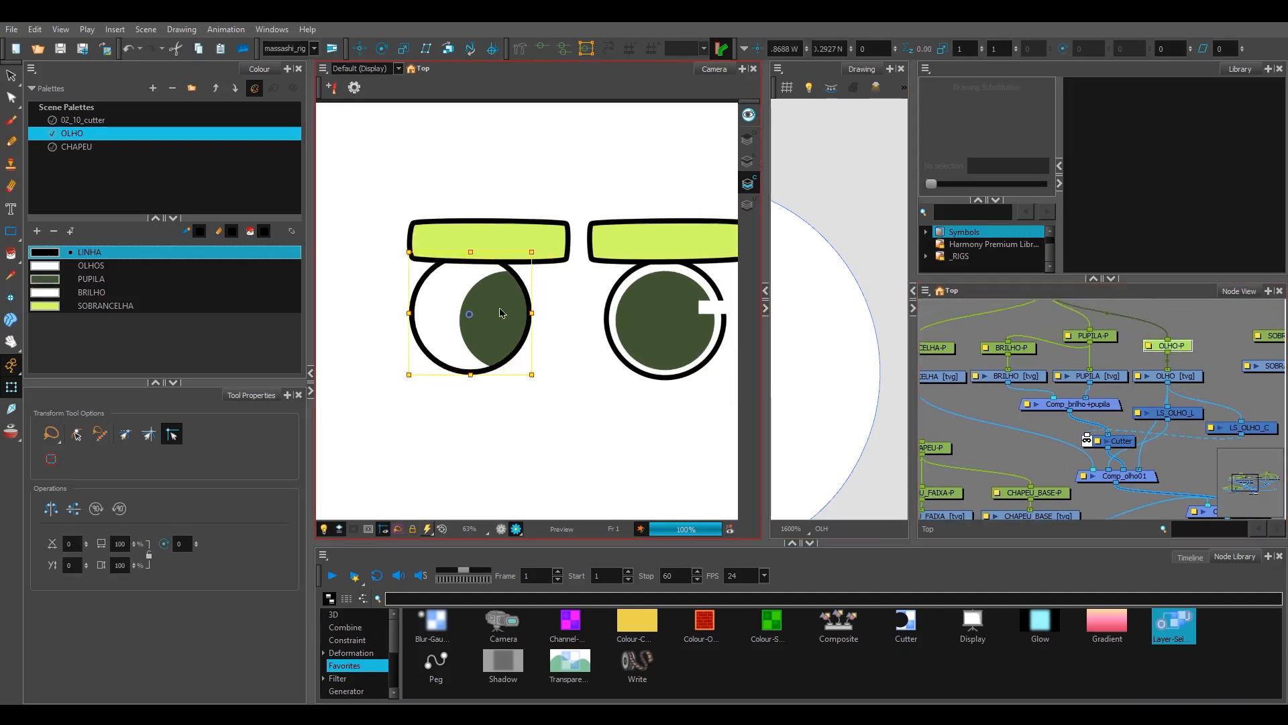
{"action": "left_click", "coordinate": [1116, 335]}
{"action": "left_click_drag", "start_coordinate": [526, 291], "coordinate": [463, 322]}
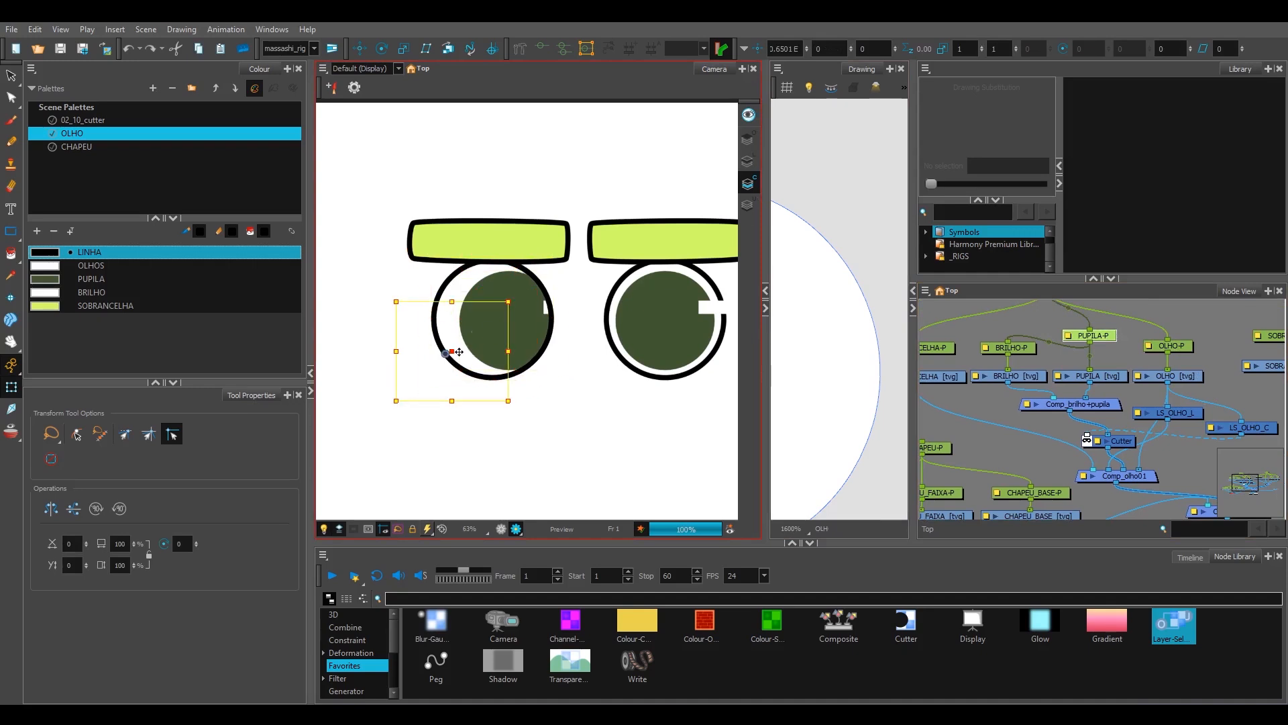
Step: Undo the test moves of the left pupil and highlight, and switch the camera out of render preview
{"action": "key", "text": "ctrl+z"}
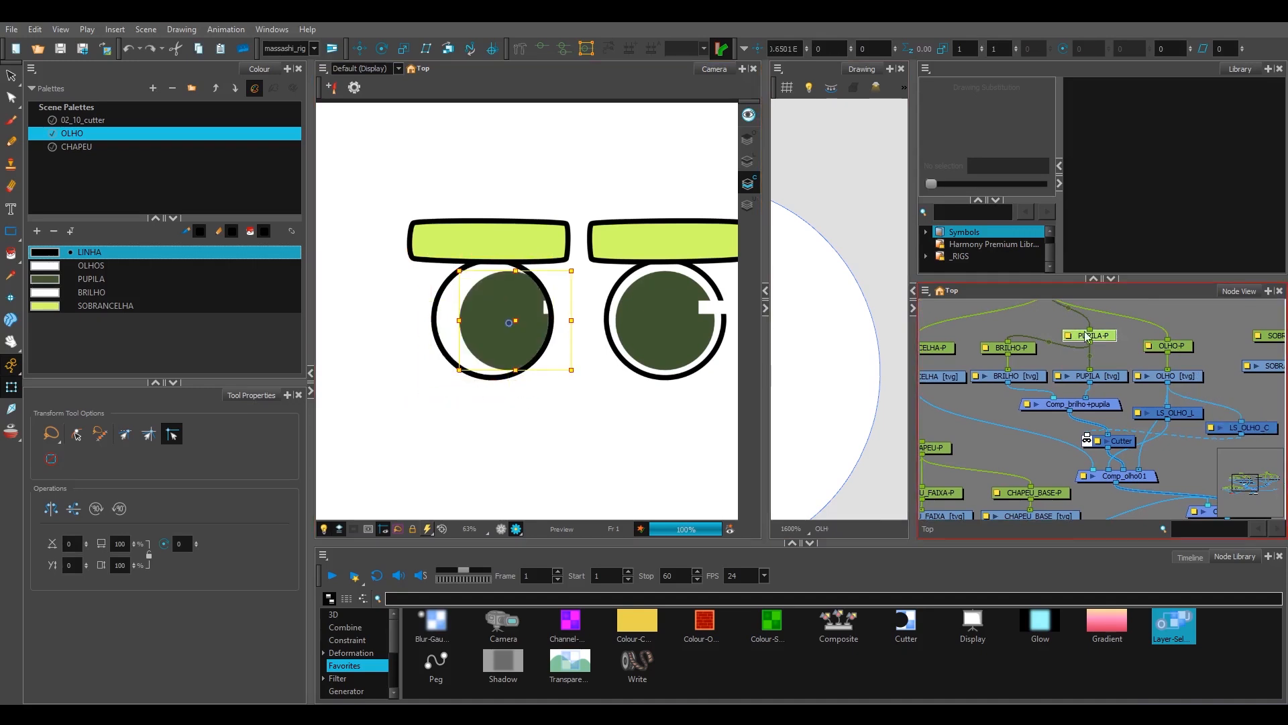
{"action": "key", "text": "ctrl+z"}
{"action": "left_click", "coordinate": [630, 436]}
{"action": "scroll", "coordinate": [629, 436], "scroll_direction": "down", "scroll_amount": 1}
{"action": "scroll", "coordinate": [631, 435], "scroll_direction": "down", "scroll_amount": 1}
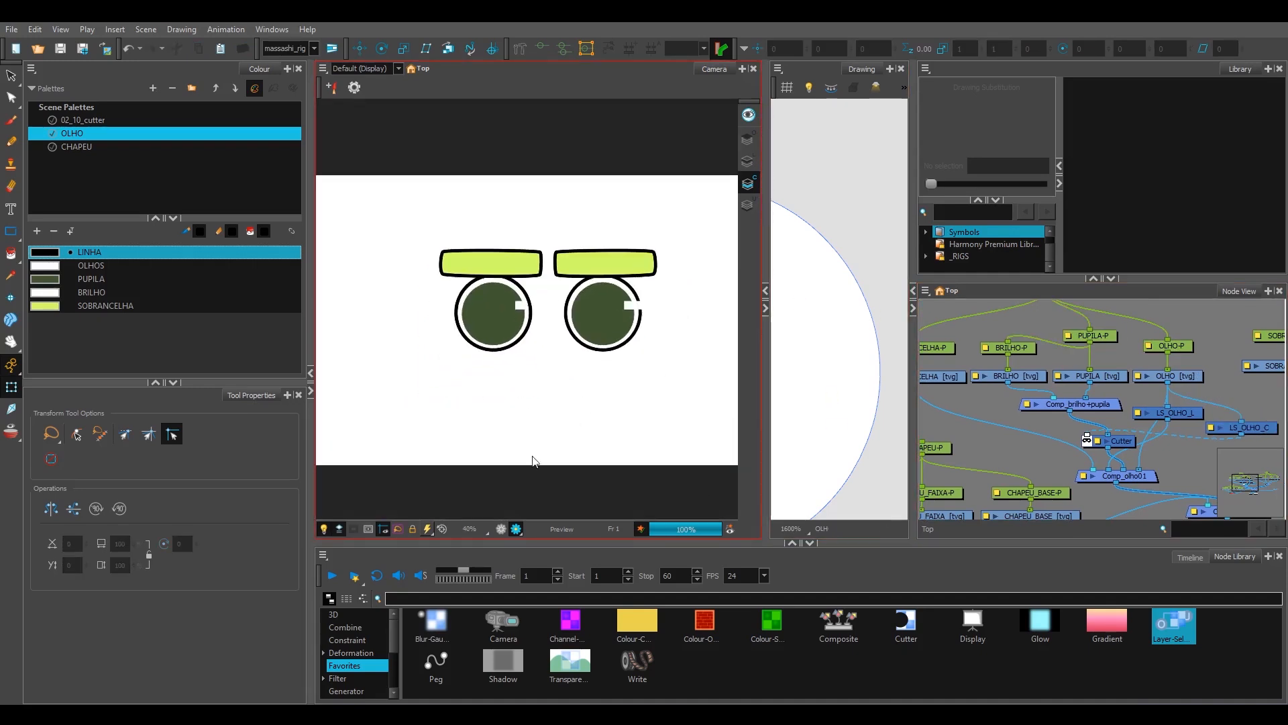
{"action": "left_click", "coordinate": [502, 529]}
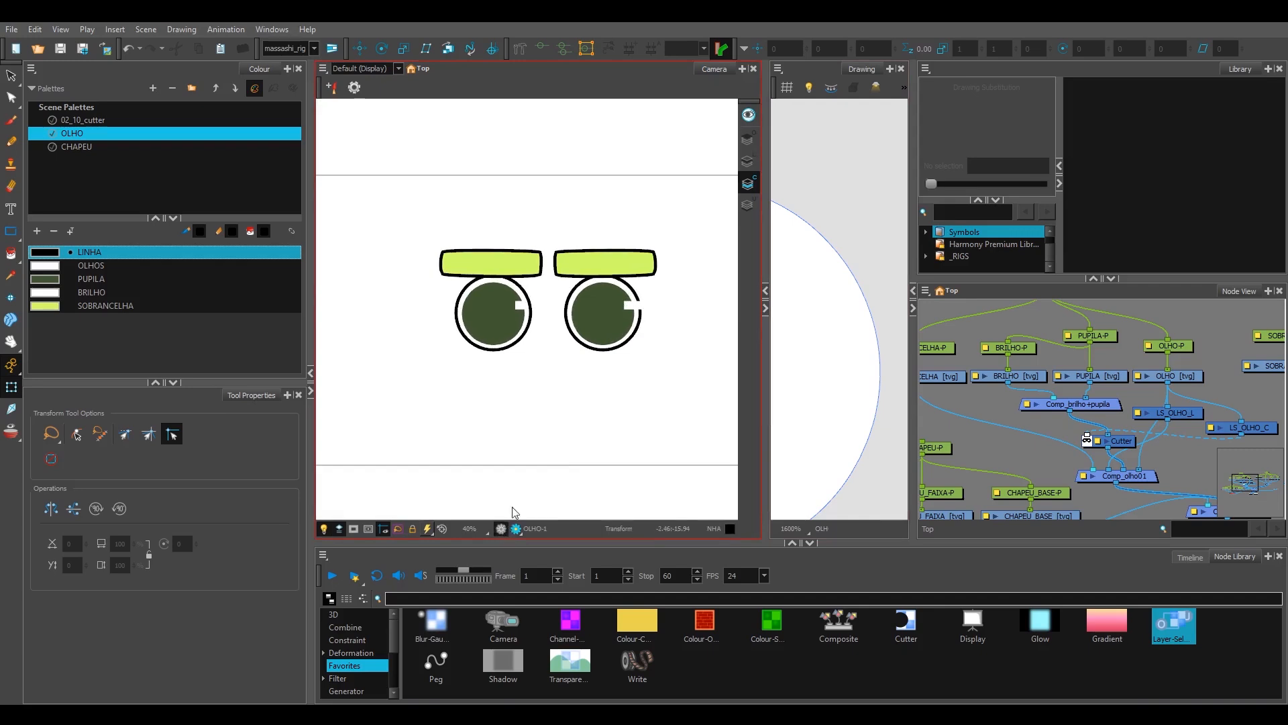
{"action": "scroll", "coordinate": [1165, 452], "scroll_direction": "down", "scroll_amount": 2}
Step: Disable the Comp_olho01 composite to hide the left eye
{"action": "left_click_drag", "start_coordinate": [1165, 453], "coordinate": [1165, 437]}
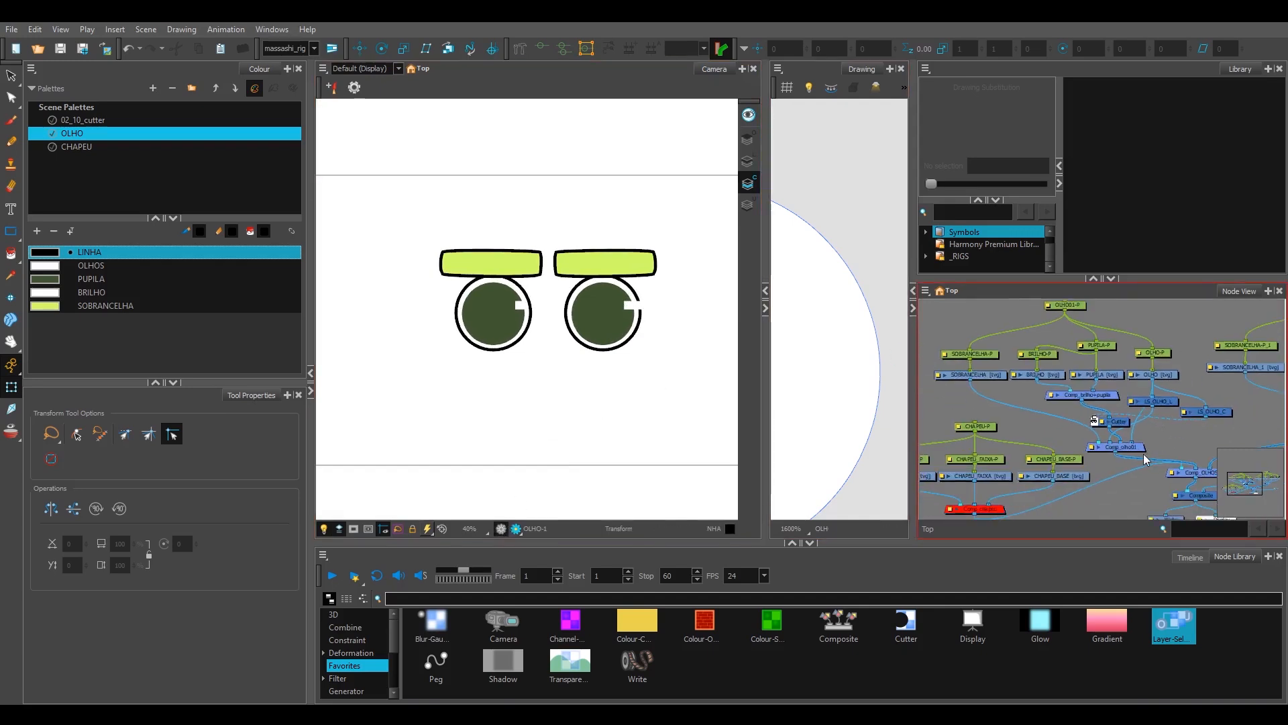
{"action": "left_click", "coordinate": [1144, 450]}
{"action": "left_click", "coordinate": [1166, 445]}
{"action": "scroll", "coordinate": [561, 360], "scroll_direction": "down", "scroll_amount": 1}
{"action": "left_click_drag", "start_coordinate": [561, 361], "coordinate": [544, 371]}
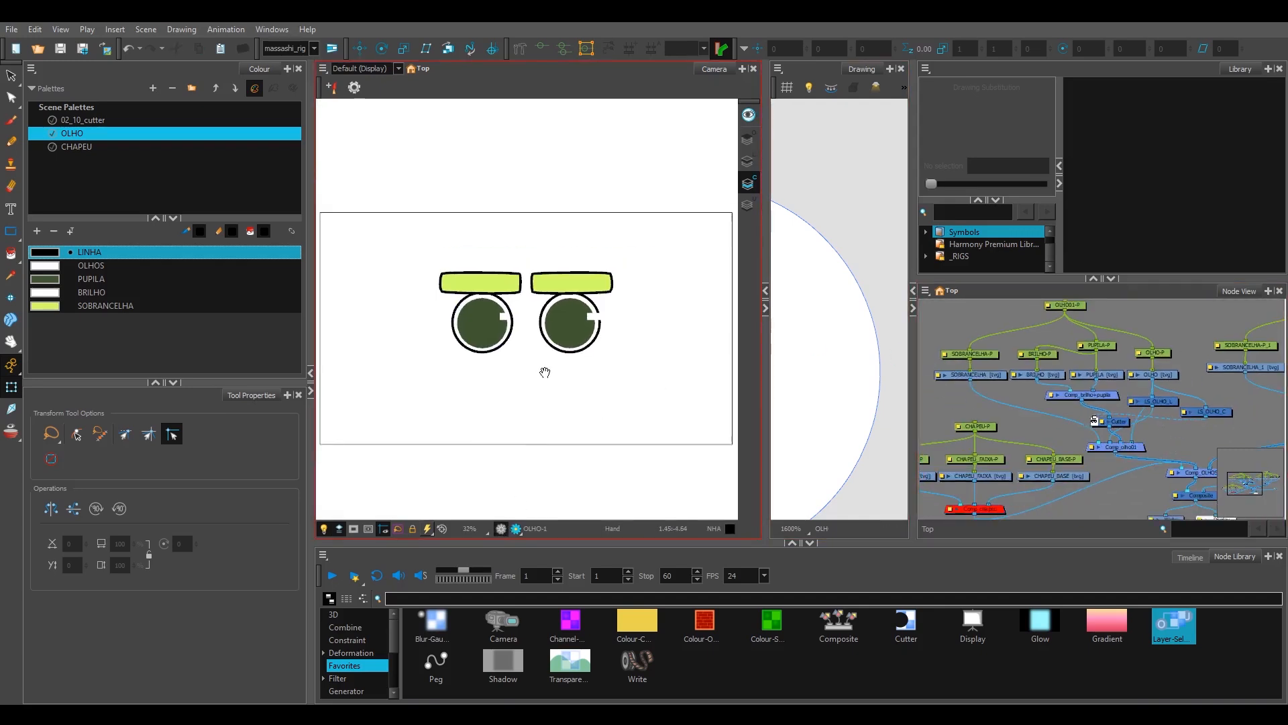
{"action": "scroll", "coordinate": [544, 372], "scroll_direction": "up", "scroll_amount": 1}
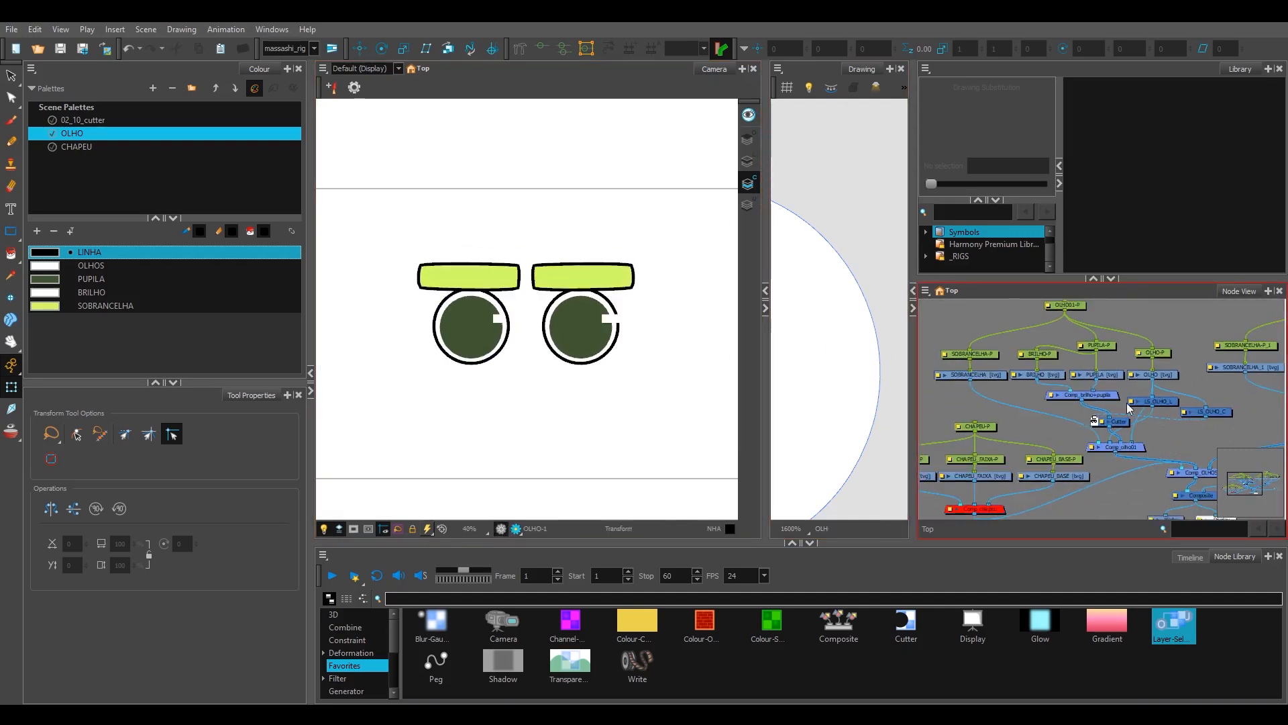
{"action": "mouse_move", "coordinate": [1139, 446]}
{"action": "left_mouse_down"}
{"action": "mouse_move", "coordinate": [1187, 389]}
{"action": "mouse_move", "coordinate": [1141, 437]}
{"action": "left_mouse_up"}
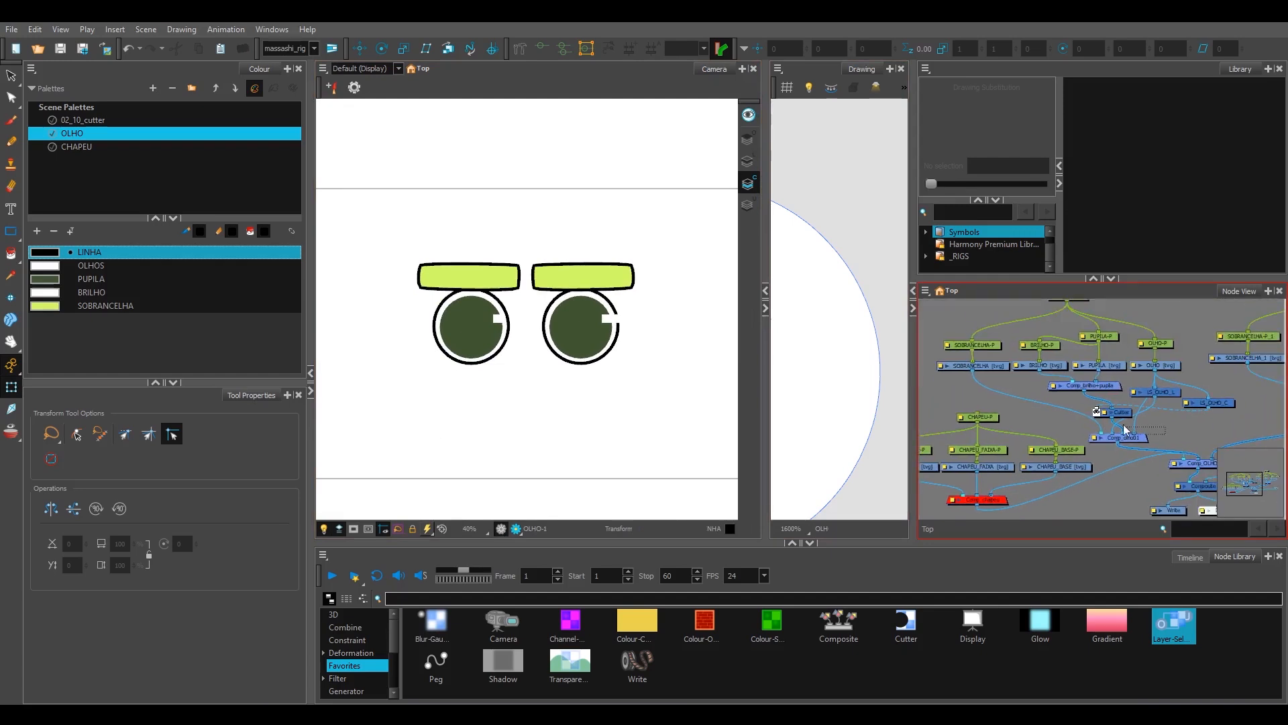
{"action": "left_click", "coordinate": [1140, 437]}
{"action": "key", "text": "d"}
Step: Enable the Comp_chapeu composite to show the hat
{"action": "left_click", "coordinate": [1193, 433]}
{"action": "left_click_drag", "start_coordinate": [1052, 470], "coordinate": [1117, 439]}
{"action": "left_click", "coordinate": [1062, 469]}
{"action": "key", "text": "a"}
{"action": "left_click", "coordinate": [1118, 490]}
Step: Disable the other eye's composite and frame the hat in the camera view
{"action": "left_click_drag", "start_coordinate": [1274, 384], "coordinate": [1077, 391]}
{"action": "left_click", "coordinate": [1145, 390]}
{"action": "key", "text": "d"}
{"action": "scroll", "coordinate": [627, 300], "scroll_direction": "up", "scroll_amount": 2}
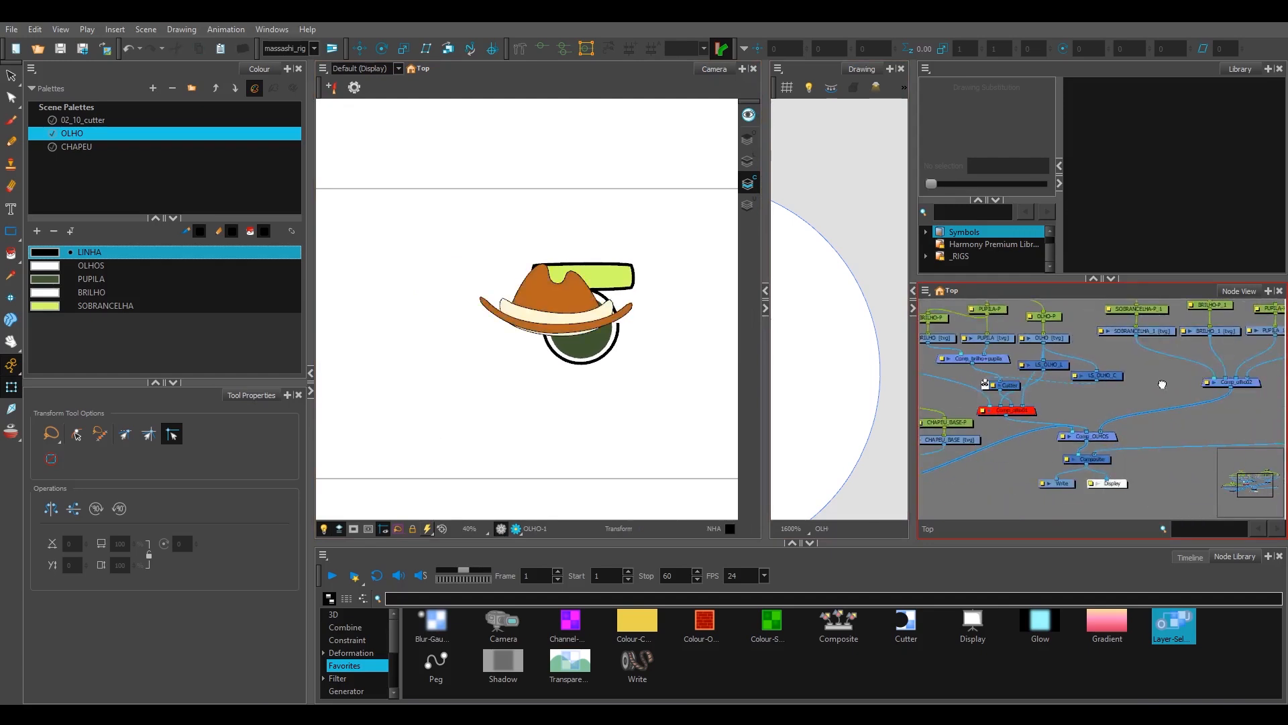
{"action": "scroll", "coordinate": [626, 300], "scroll_direction": "up", "scroll_amount": 2}
{"action": "left_click_drag", "start_coordinate": [639, 323], "coordinate": [550, 326]}
{"action": "scroll", "coordinate": [564, 336], "scroll_direction": "down", "scroll_amount": 3}
{"action": "scroll", "coordinate": [553, 334], "scroll_direction": "up", "scroll_amount": 2}
Step: Examine the hat's band and base pieces, checking the line art and colour art of CHAPEU_BASE
{"action": "left_click_drag", "start_coordinate": [1018, 423], "coordinate": [1275, 397]}
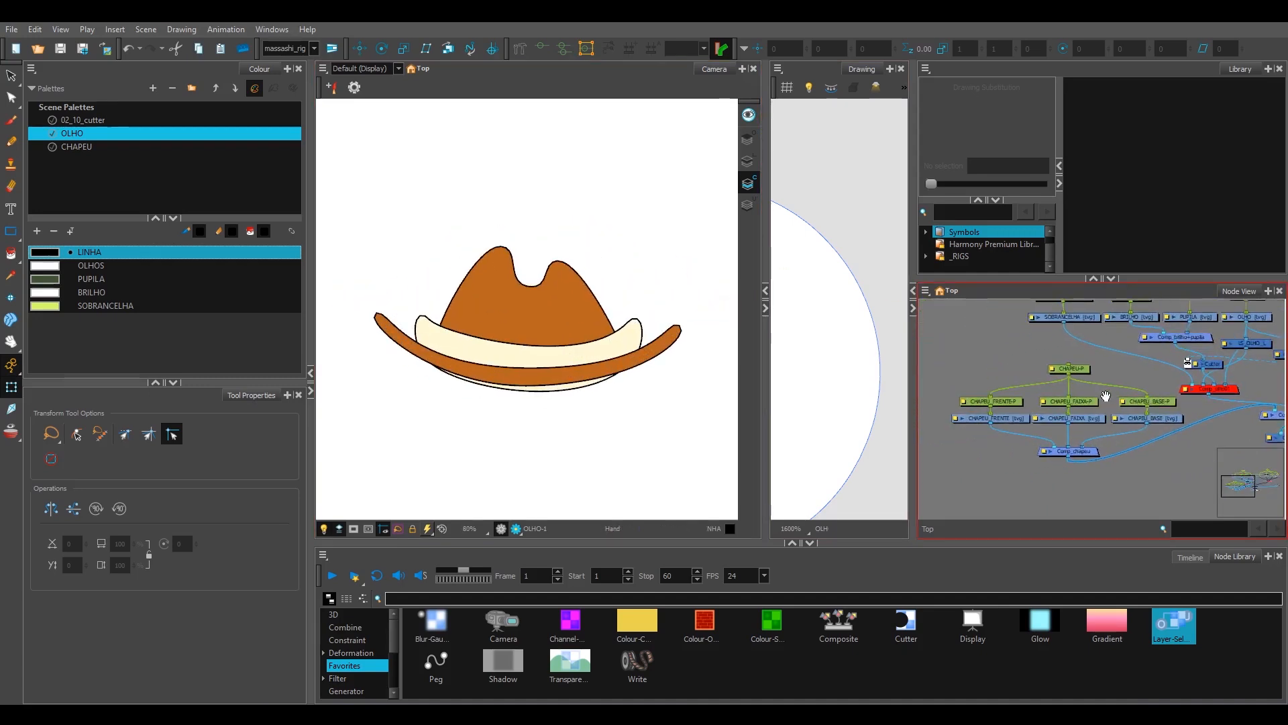
{"action": "scroll", "coordinate": [1101, 393], "scroll_direction": "up", "scroll_amount": 1}
{"action": "scroll", "coordinate": [1082, 399], "scroll_direction": "up", "scroll_amount": 1}
{"action": "left_click", "coordinate": [1091, 405]}
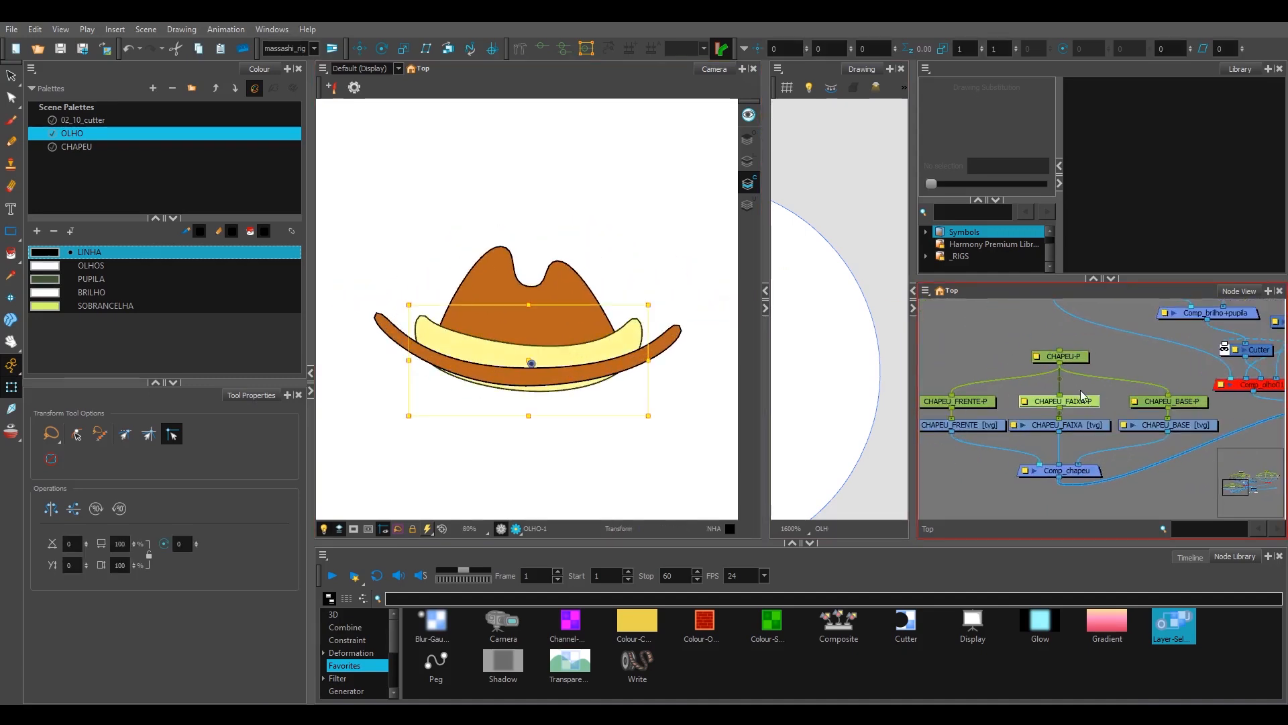
{"action": "left_click", "coordinate": [543, 337]}
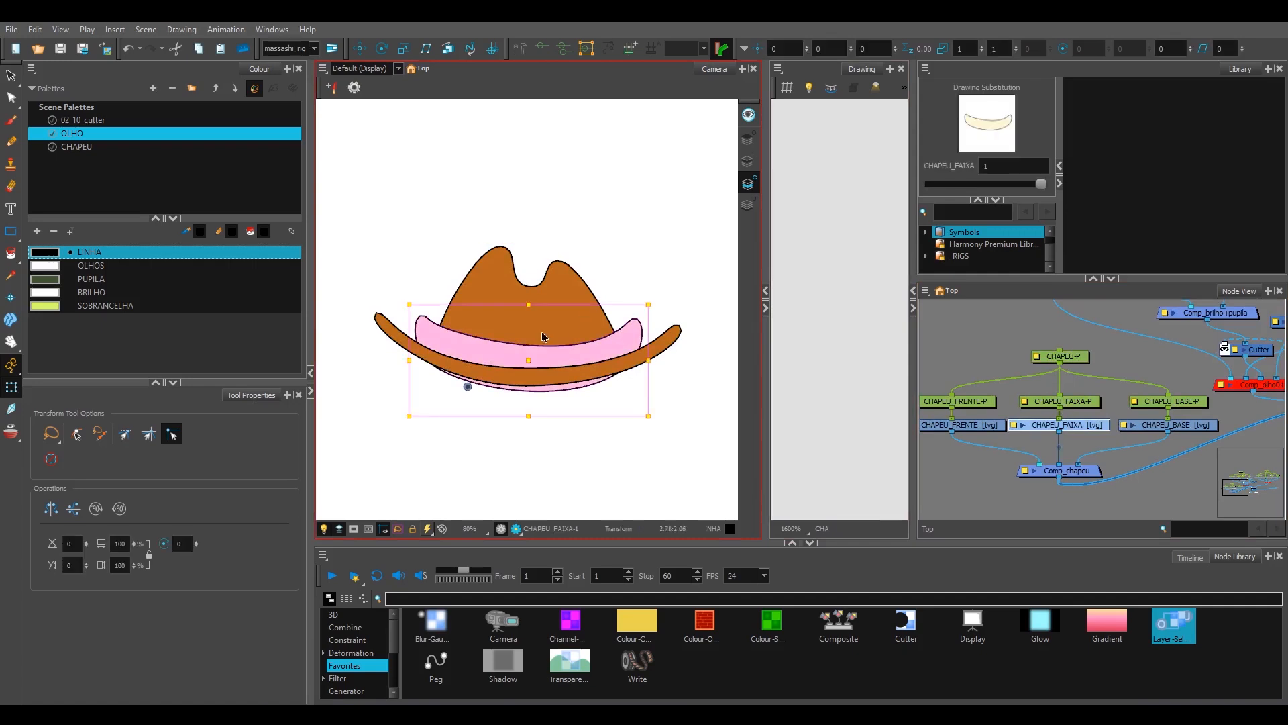
{"action": "left_click", "coordinate": [578, 321]}
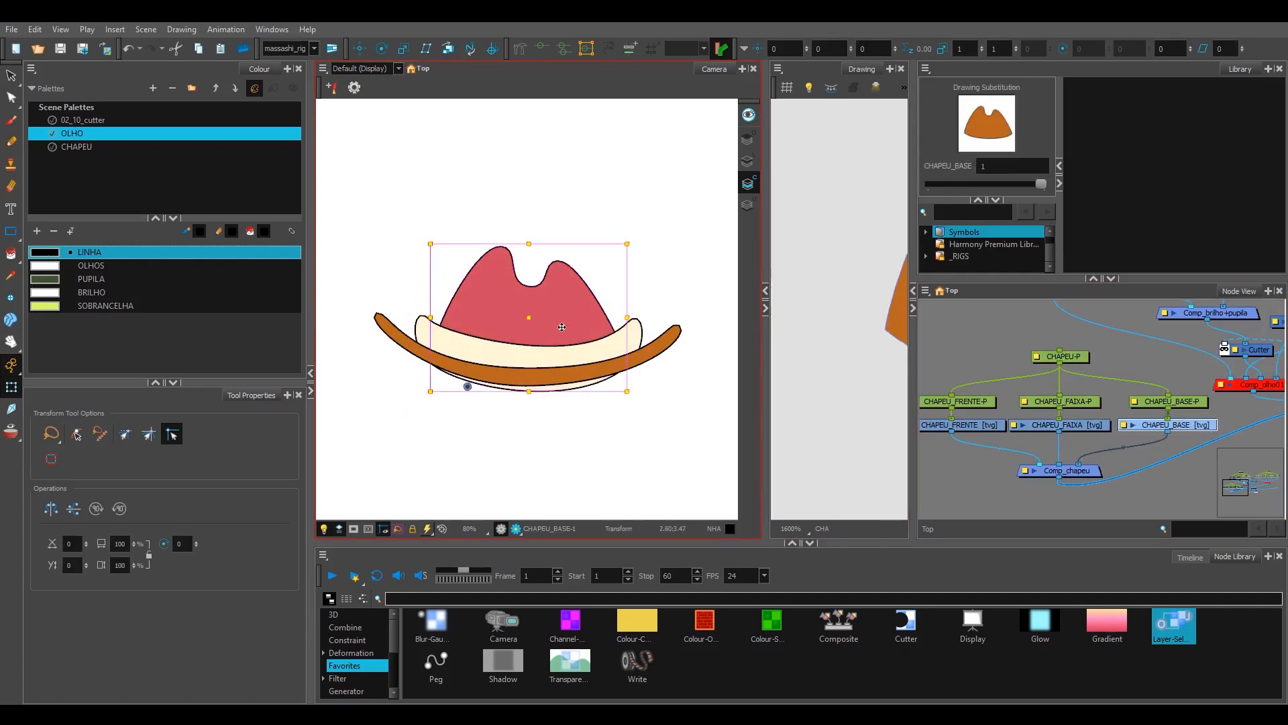
{"action": "mouse_move", "coordinate": [895, 318]}
{"action": "left_mouse_down"}
{"action": "mouse_move", "coordinate": [888, 306]}
{"action": "mouse_move", "coordinate": [785, 302]}
{"action": "mouse_move", "coordinate": [760, 320]}
{"action": "left_mouse_up"}
{"action": "scroll", "coordinate": [849, 278], "scroll_direction": "down", "scroll_amount": 1}
{"action": "left_click", "coordinate": [749, 162]}
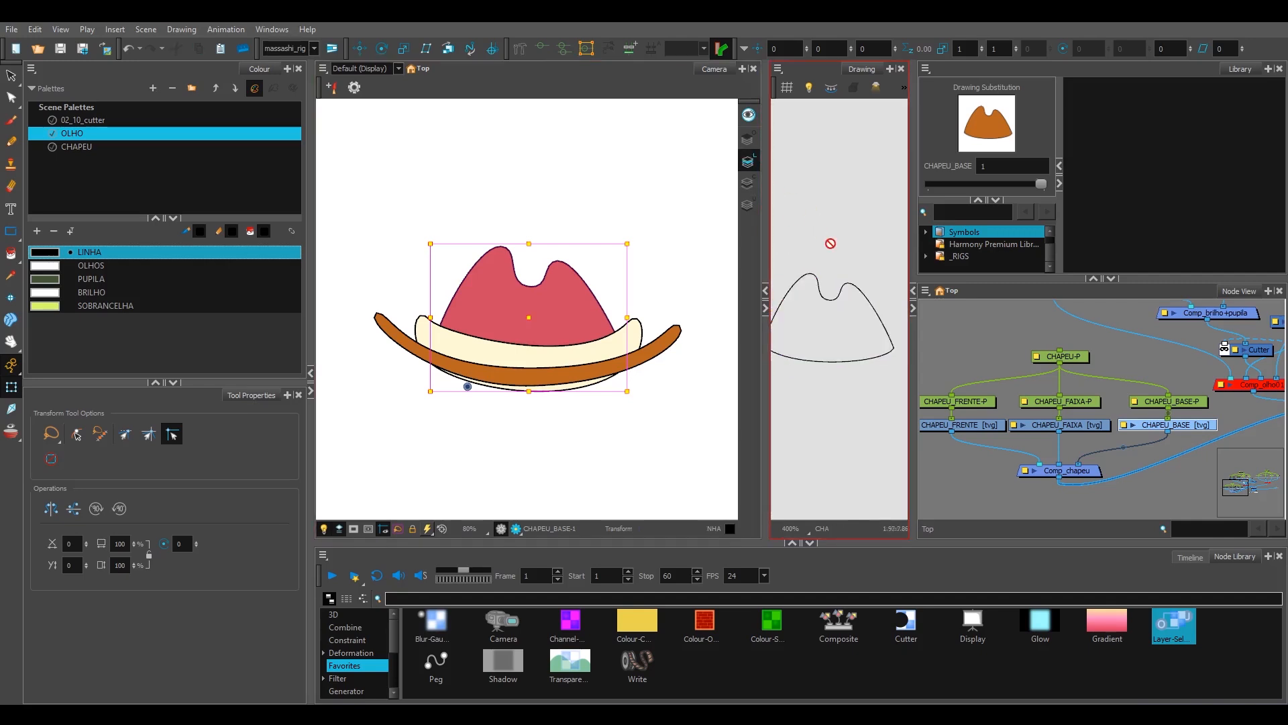
{"action": "left_click", "coordinate": [749, 182]}
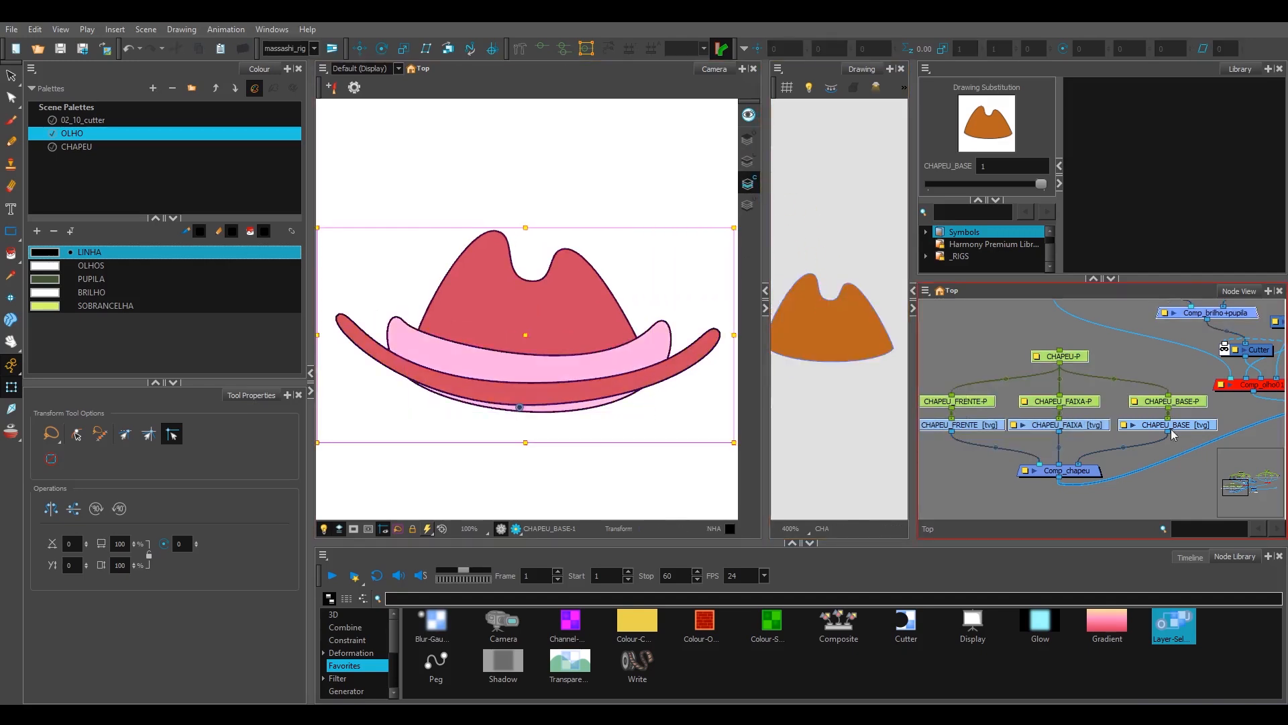
Step: Make room between the hat drawings and Comp_chapeu, and add a Layer-Selector node below CHAPEU_BASE
{"action": "left_click_drag", "start_coordinate": [1172, 429], "coordinate": [1142, 397]}
{"action": "key", "text": "ctrl+z"}
{"action": "left_click_drag", "start_coordinate": [967, 335], "coordinate": [1192, 438]}
{"action": "left_click_drag", "start_coordinate": [1185, 425], "coordinate": [1158, 401]}
{"action": "left_click", "coordinate": [1134, 444]}
{"action": "left_click_drag", "start_coordinate": [1068, 472], "coordinate": [1029, 494]}
{"action": "left_click_drag", "start_coordinate": [1179, 632], "coordinate": [1185, 446]}
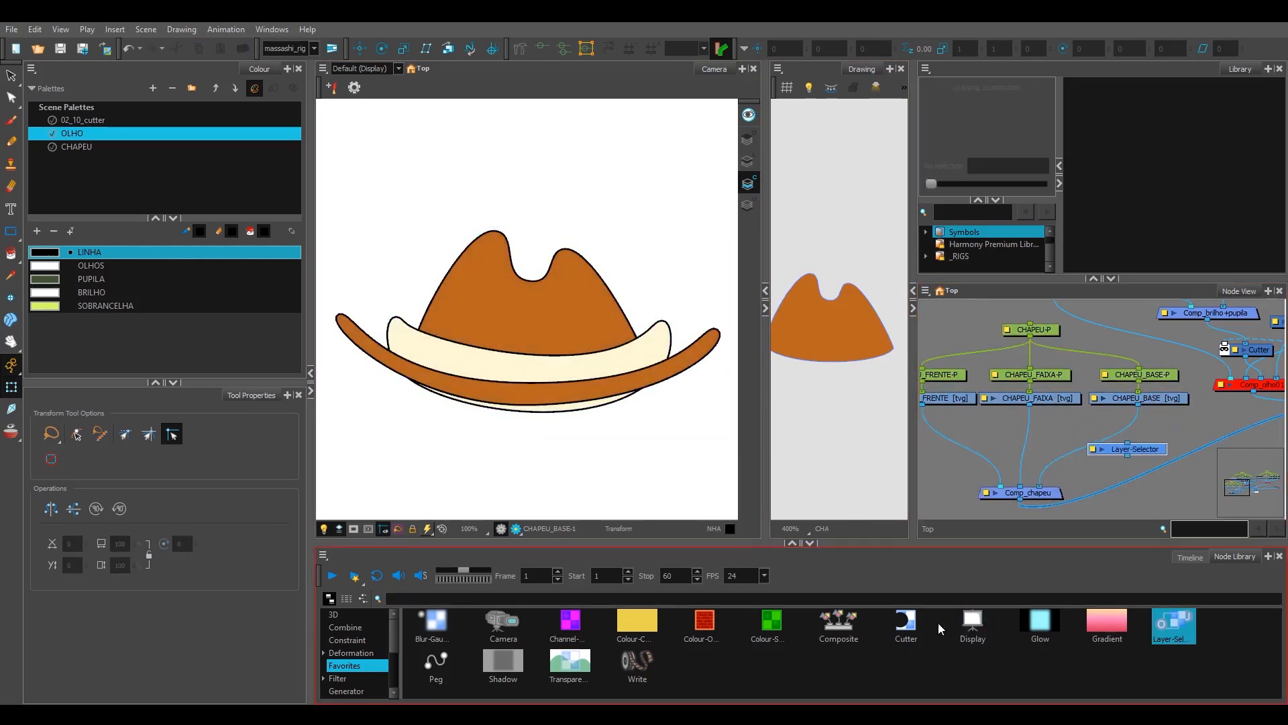
Step: Add a Cutter node between CHAPEU_FAIXA and Comp_chapeu, positioning it on the band's connection
{"action": "mouse_move", "coordinate": [1034, 454]}
{"action": "left_mouse_down"}
{"action": "mouse_move", "coordinate": [1087, 448]}
{"action": "mouse_move", "coordinate": [1076, 445]}
{"action": "left_mouse_up"}
{"action": "left_click", "coordinate": [1092, 410]}
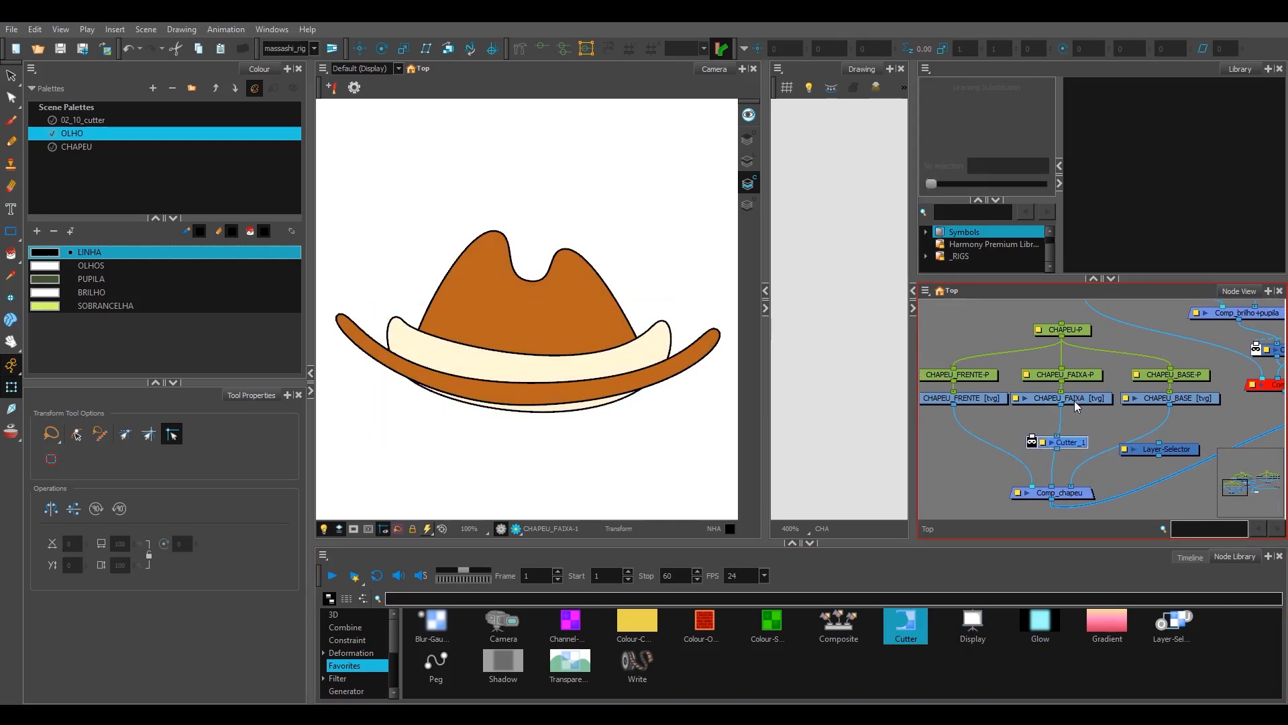
{"action": "left_click", "coordinate": [1082, 443]}
{"action": "left_click_drag", "start_coordinate": [1084, 444], "coordinate": [1088, 450]}
{"action": "left_click", "coordinate": [1099, 436]}
{"action": "left_click", "coordinate": [1085, 447]}
{"action": "left_click", "coordinate": [1078, 401]}
{"action": "left_click", "coordinate": [1081, 446]}
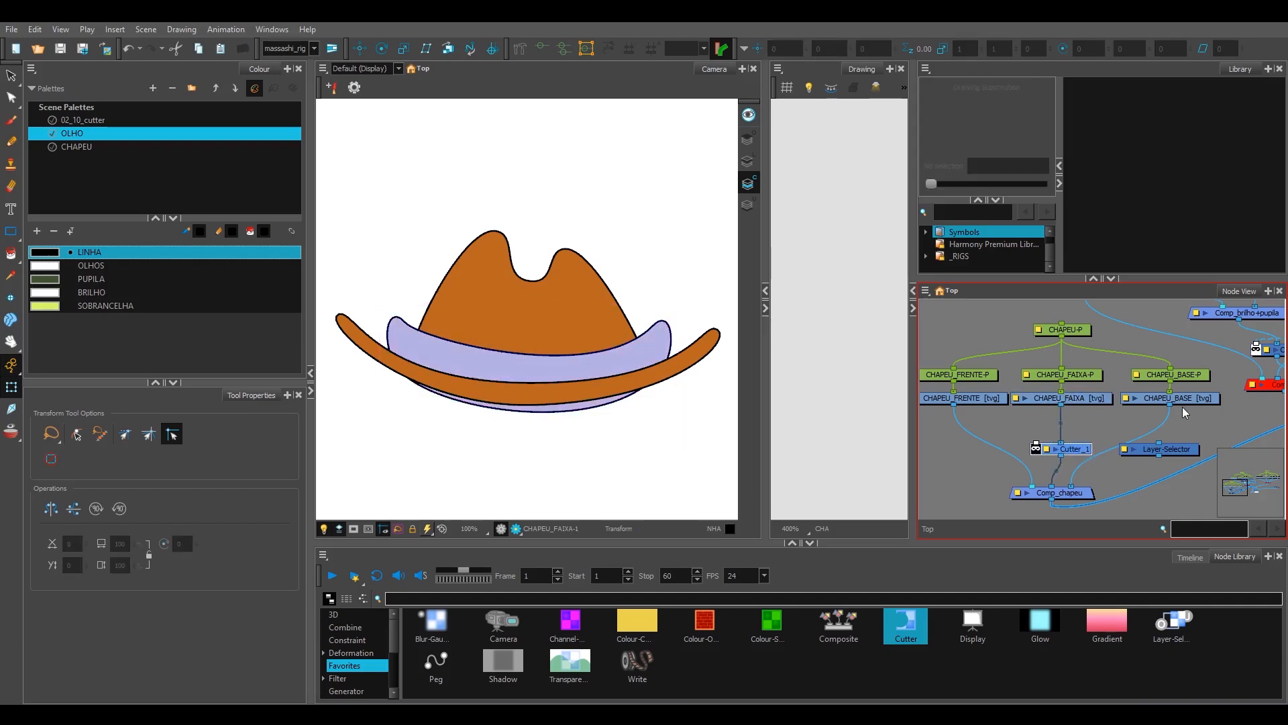
Step: Set the Layer-Selector below CHAPEU_BASE to read only the colour art
{"action": "left_click", "coordinate": [1138, 403]}
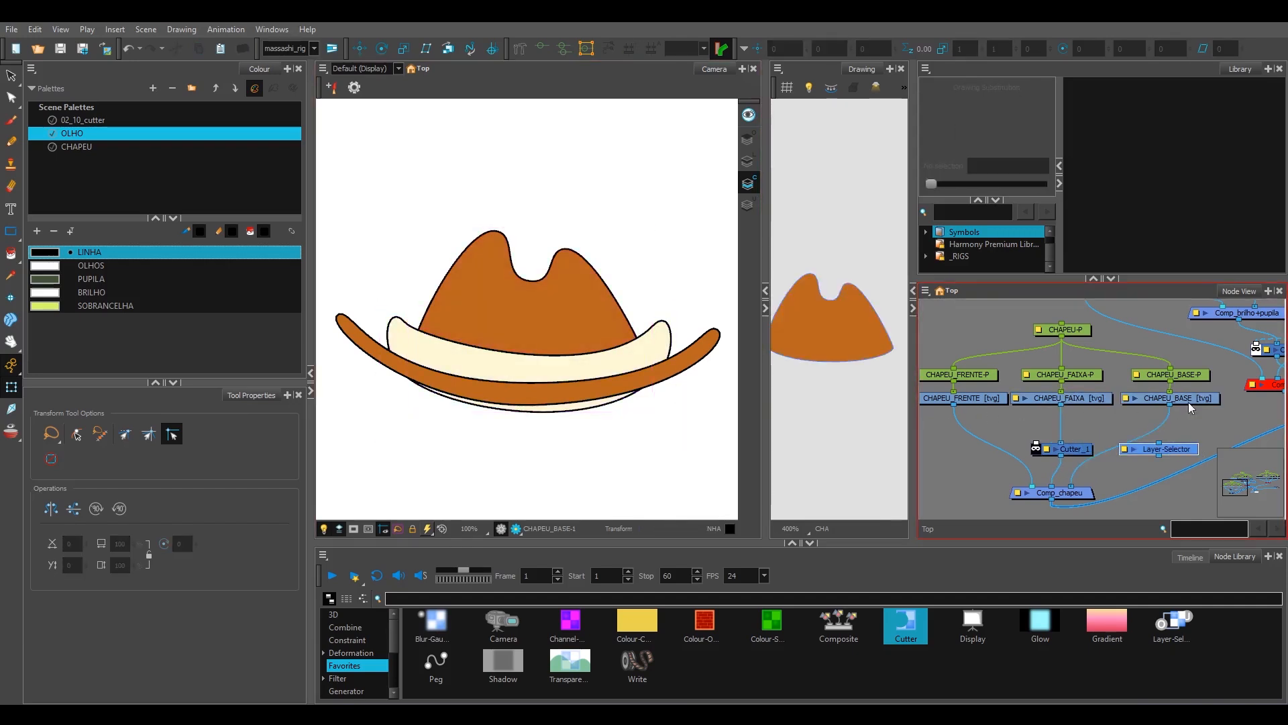
{"action": "double_click", "coordinate": [1171, 449]}
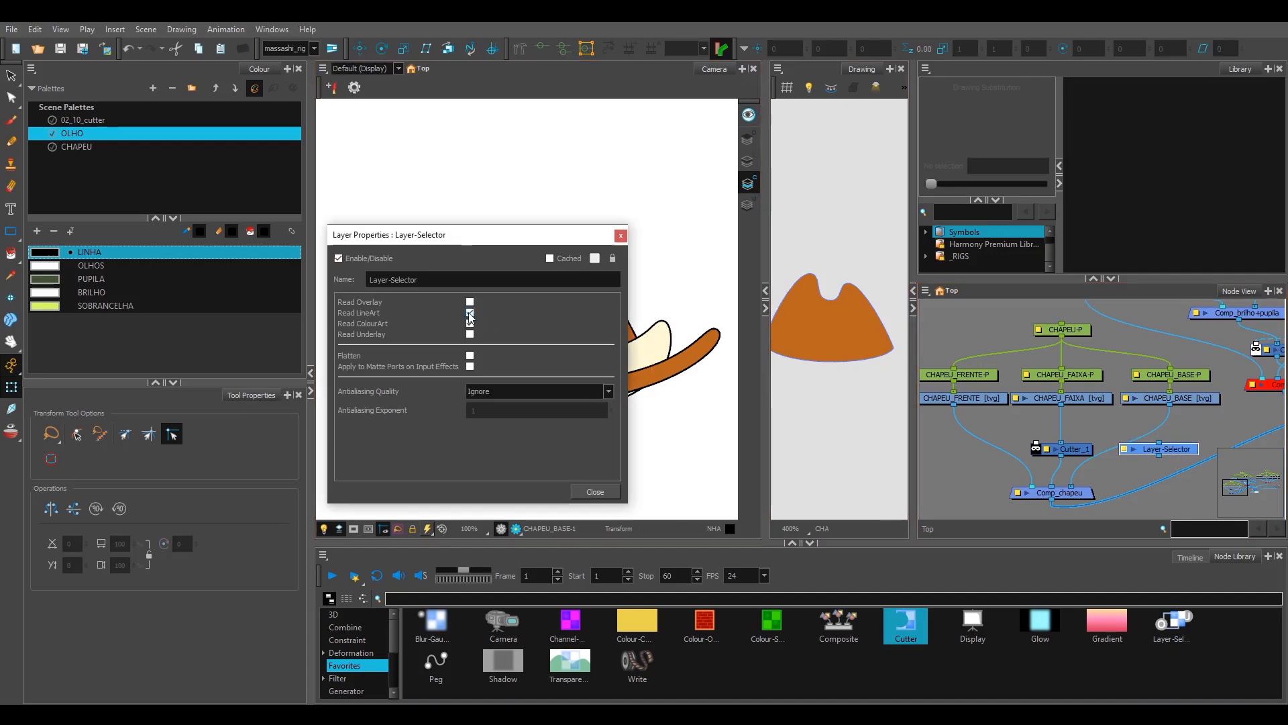
{"action": "left_click", "coordinate": [624, 240]}
Step: Connect CHAPEU_BASE through the Layer-Selector to the matte input of Cutter_1 and tidy the nodes
{"action": "left_click_drag", "start_coordinate": [1189, 454], "coordinate": [1149, 426]}
{"action": "left_click_drag", "start_coordinate": [1169, 404], "coordinate": [1120, 415]}
{"action": "left_click_drag", "start_coordinate": [1119, 428], "coordinate": [1038, 441]}
{"action": "left_click", "coordinate": [1144, 458]}
{"action": "left_click", "coordinate": [1036, 449]}
{"action": "left_click", "coordinate": [1089, 468]}
Step: Examine the band's cut edge beside the hat's crown in the camera view, comparing render preview with normal display
{"action": "scroll", "coordinate": [614, 335], "scroll_direction": "up", "scroll_amount": 4}
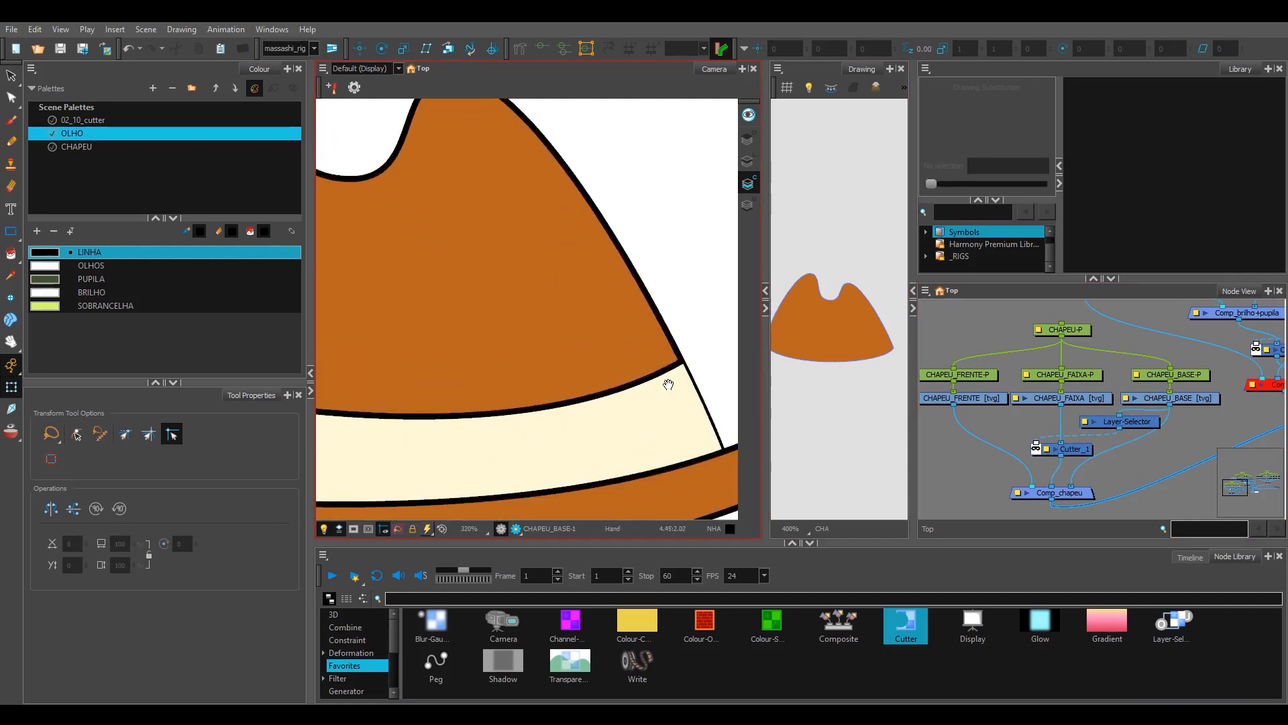
{"action": "left_click_drag", "start_coordinate": [669, 384], "coordinate": [631, 362]}
{"action": "scroll", "coordinate": [1207, 371], "scroll_direction": "down", "scroll_amount": 1}
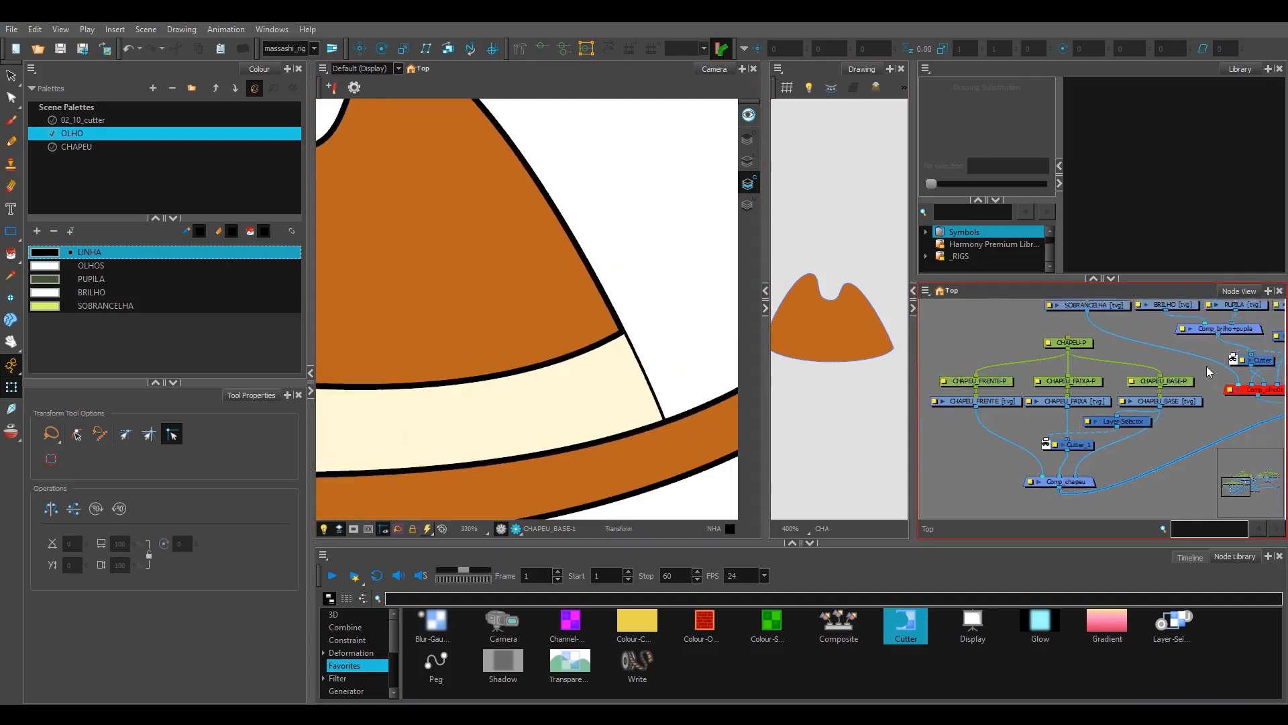
{"action": "scroll", "coordinate": [1206, 367], "scroll_direction": "down", "scroll_amount": 2}
{"action": "left_click_drag", "start_coordinate": [1216, 302], "coordinate": [1163, 365]}
{"action": "scroll", "coordinate": [1173, 385], "scroll_direction": "up", "scroll_amount": 1}
{"action": "left_click_drag", "start_coordinate": [1073, 434], "coordinate": [1132, 386]}
{"action": "scroll", "coordinate": [1100, 405], "scroll_direction": "up", "scroll_amount": 1}
{"action": "scroll", "coordinate": [641, 326], "scroll_direction": "down", "scroll_amount": 2}
{"action": "scroll", "coordinate": [645, 330], "scroll_direction": "up", "scroll_amount": 2}
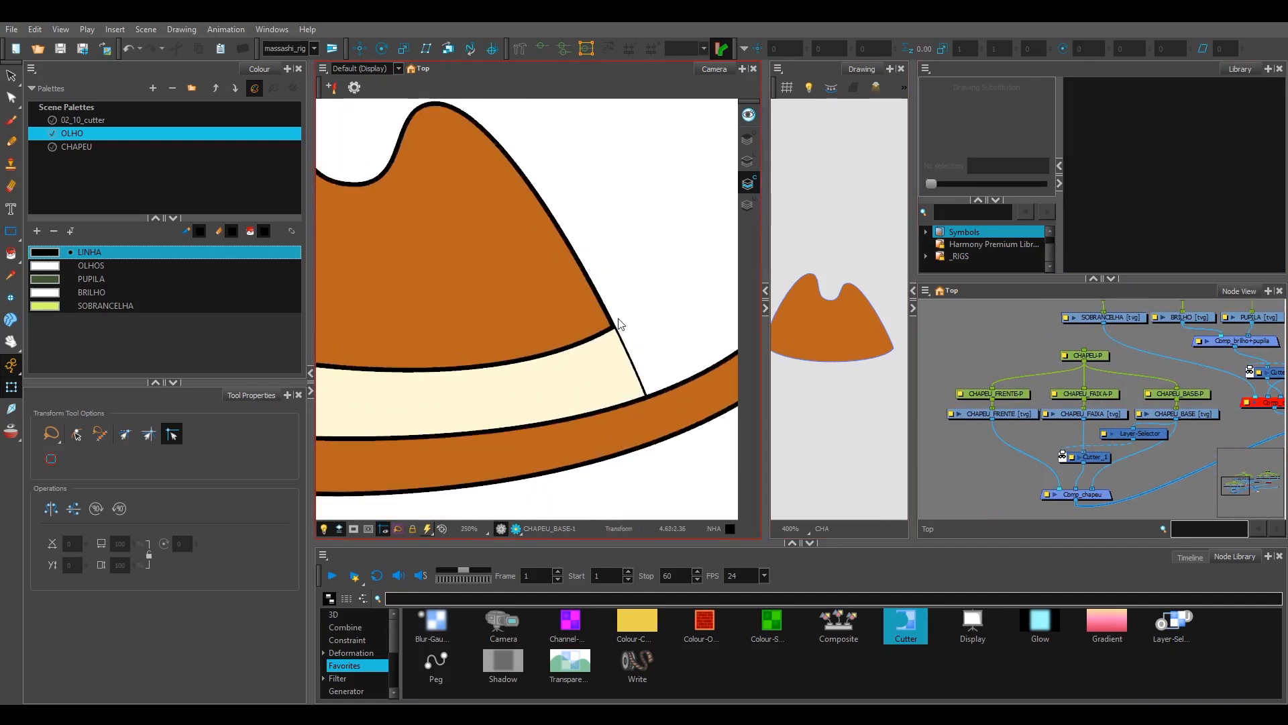
{"action": "left_click", "coordinate": [516, 529]}
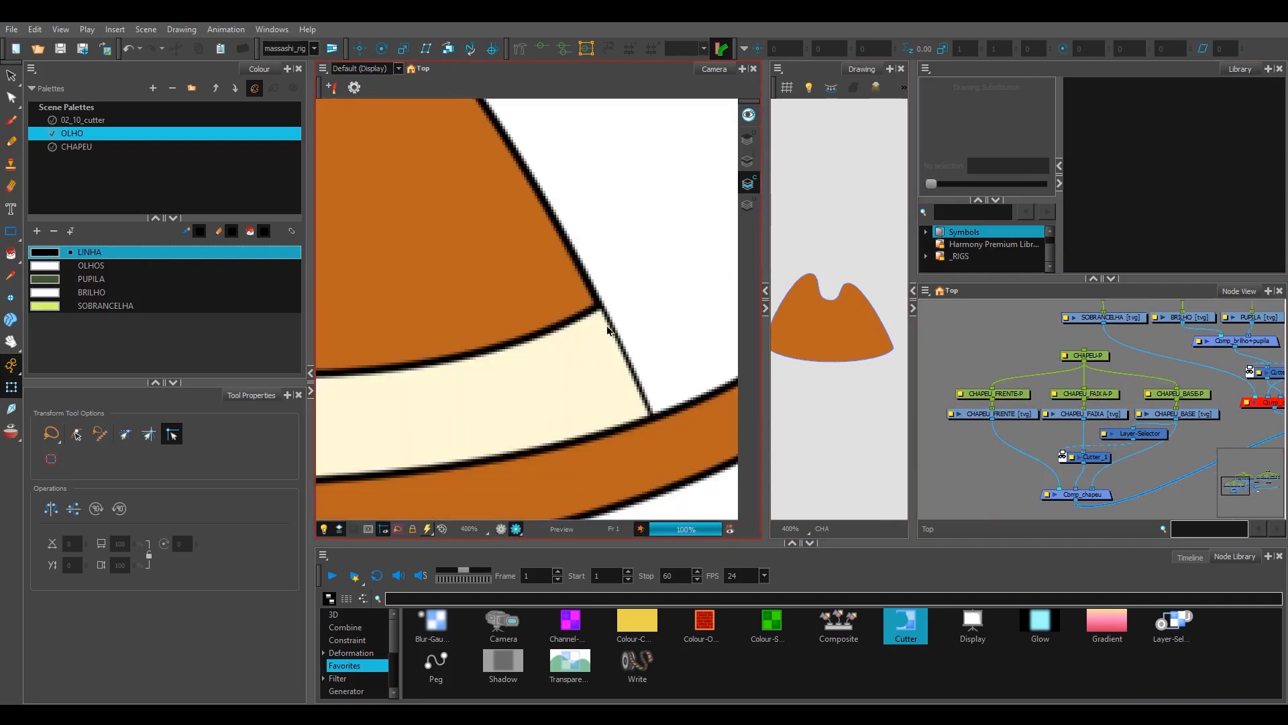
{"action": "left_click", "coordinate": [514, 528]}
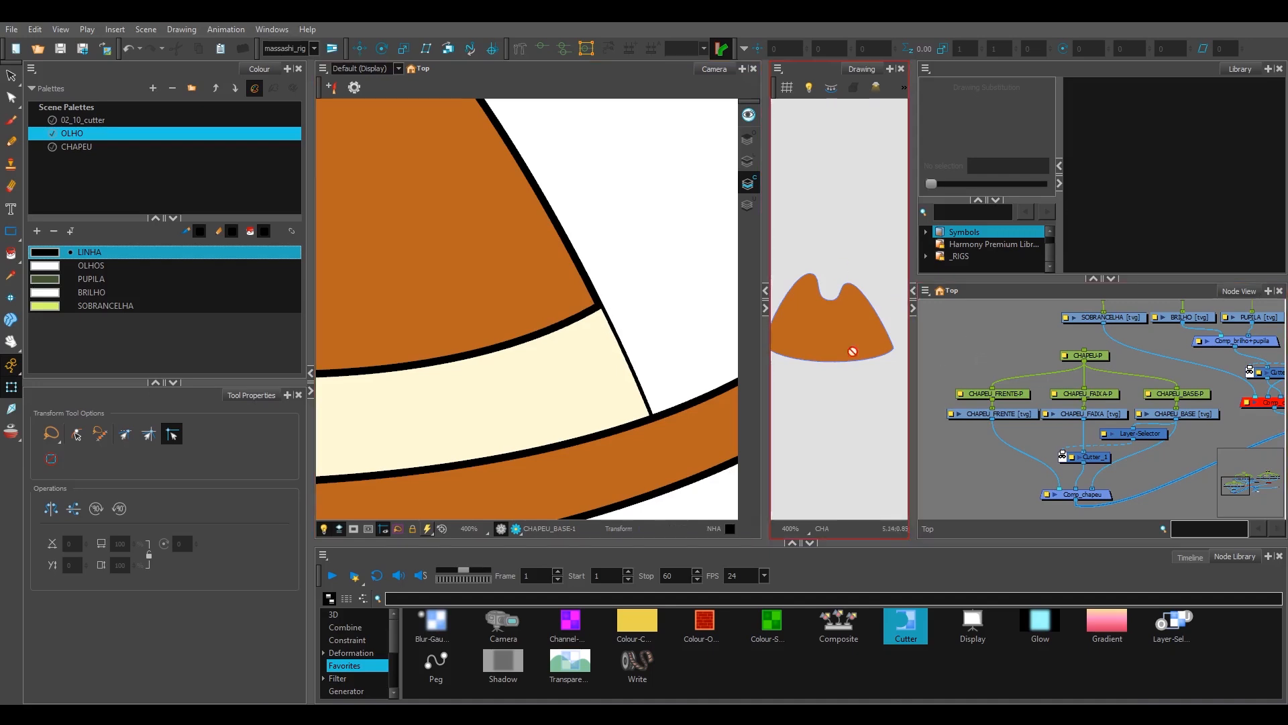
Step: Show CHAPEU_BASE's line art, select all its strokes and widen the Drawing view around the crown's outline
{"action": "key", "text": "l"}
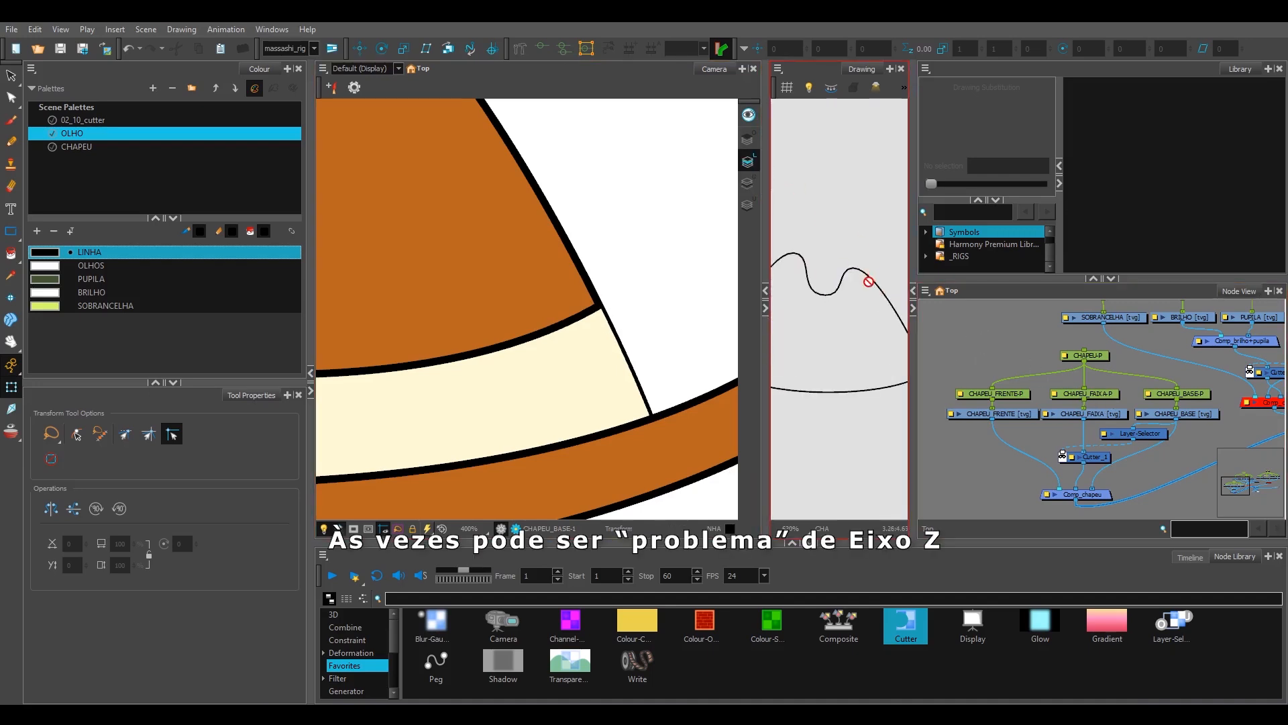
{"action": "scroll", "coordinate": [868, 282], "scroll_direction": "up", "scroll_amount": 2}
{"action": "key", "text": "alt+s"}
{"action": "key", "text": "ctrl+a"}
{"action": "scroll", "coordinate": [867, 306], "scroll_direction": "up", "scroll_amount": 5}
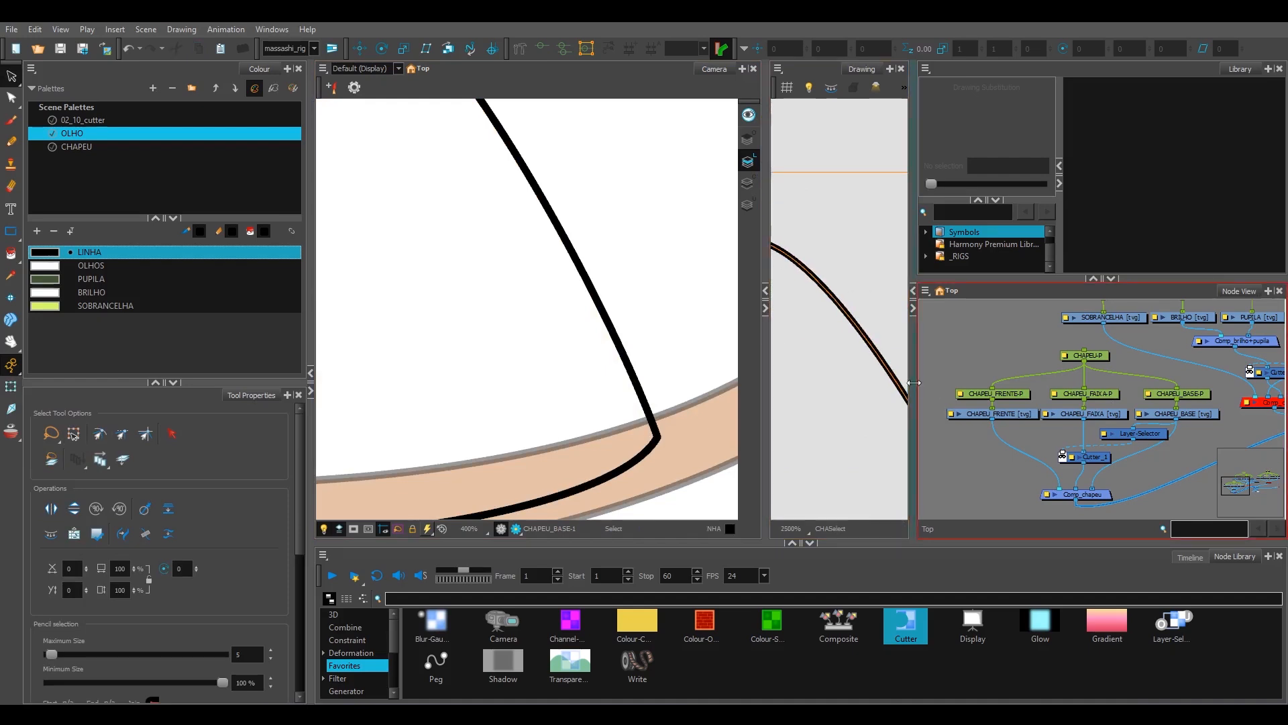
{"action": "left_click_drag", "start_coordinate": [913, 383], "coordinate": [1032, 379]}
{"action": "scroll", "coordinate": [873, 363], "scroll_direction": "up", "scroll_amount": 1}
{"action": "left_click_drag", "start_coordinate": [850, 373], "coordinate": [708, 373]}
{"action": "scroll", "coordinate": [897, 283], "scroll_direction": "down", "scroll_amount": 3}
{"action": "left_click_drag", "start_coordinate": [897, 282], "coordinate": [851, 357]}
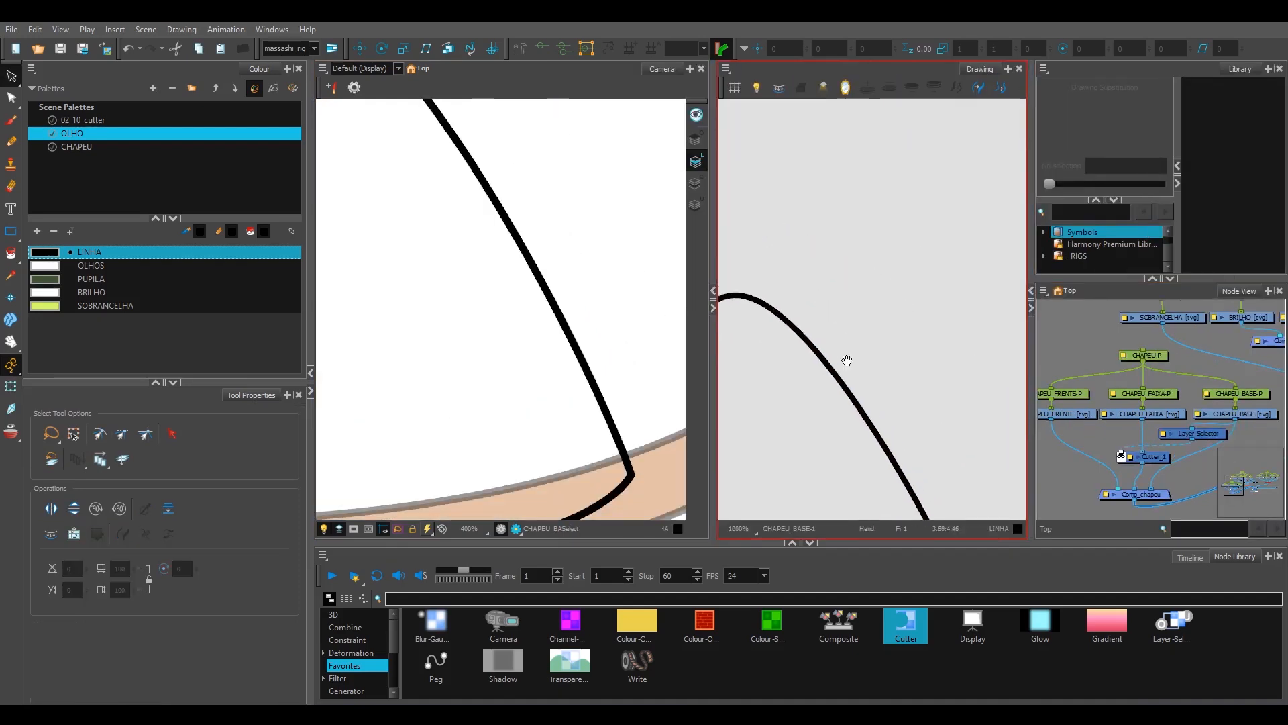
Step: Examine the pencil line along the crown's slope, checking where its centre line runs
{"action": "left_click", "coordinate": [856, 387]}
{"action": "scroll", "coordinate": [928, 291], "scroll_direction": "up", "scroll_amount": 1}
{"action": "left_click", "coordinate": [876, 275]}
{"action": "scroll", "coordinate": [879, 277], "scroll_direction": "up", "scroll_amount": 1}
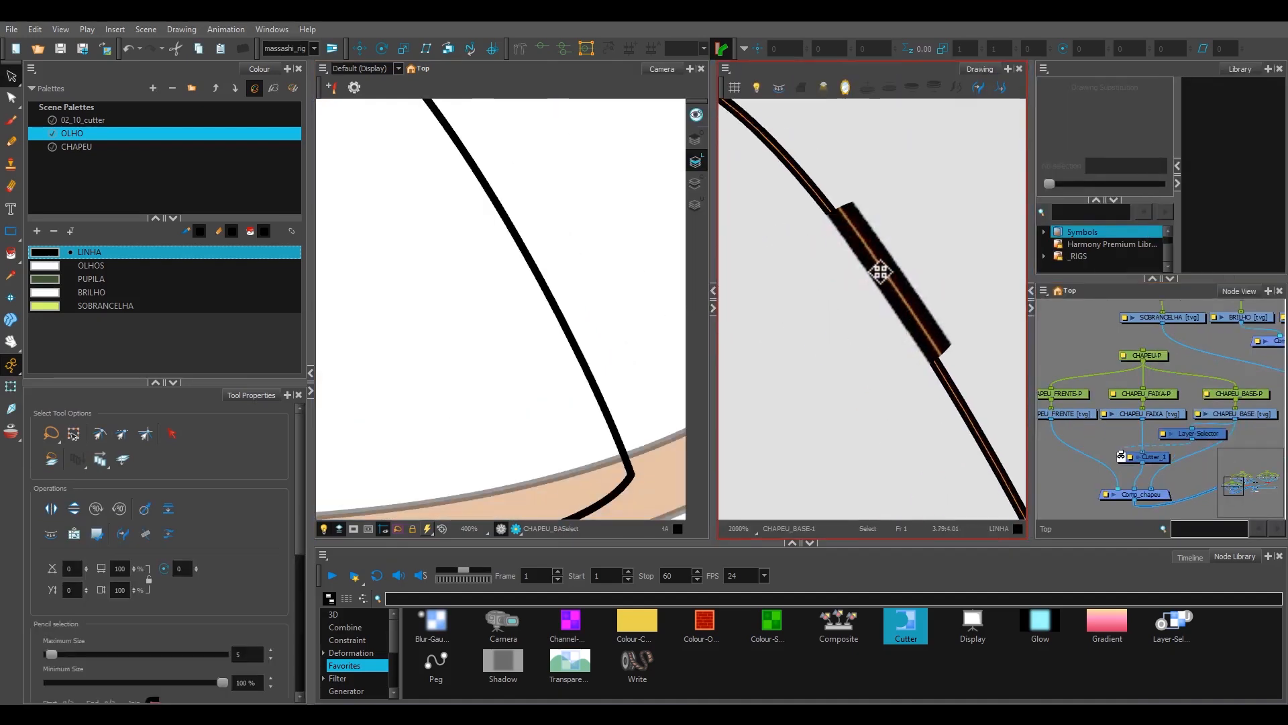
{"action": "key", "text": "Escape"}
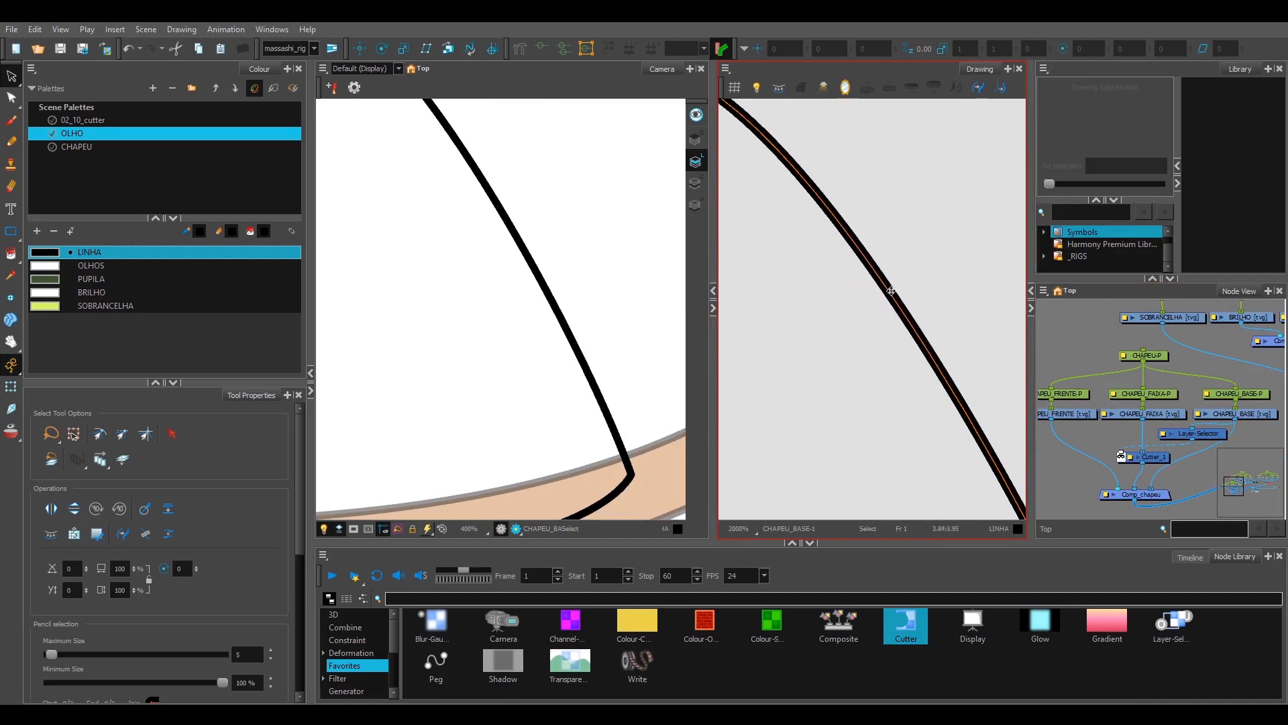
{"action": "scroll", "coordinate": [894, 279], "scroll_direction": "down", "scroll_amount": 6}
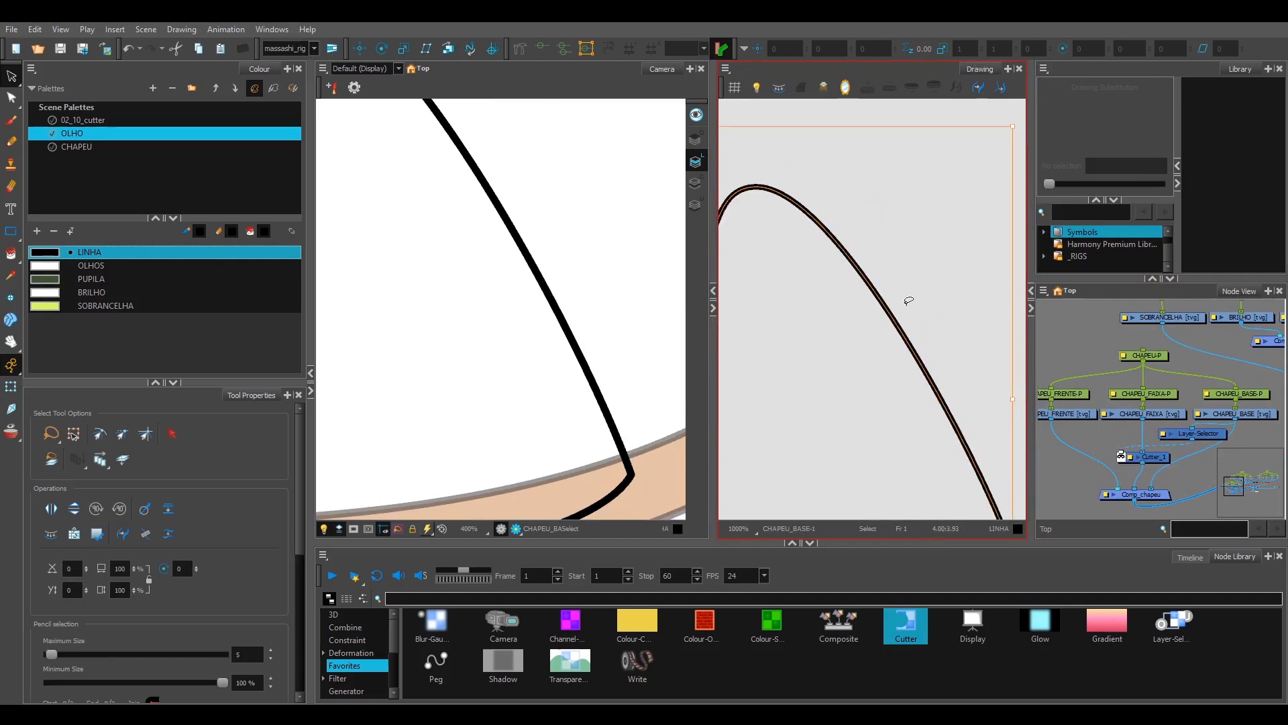
{"action": "left_click_drag", "start_coordinate": [896, 286], "coordinate": [923, 275]}
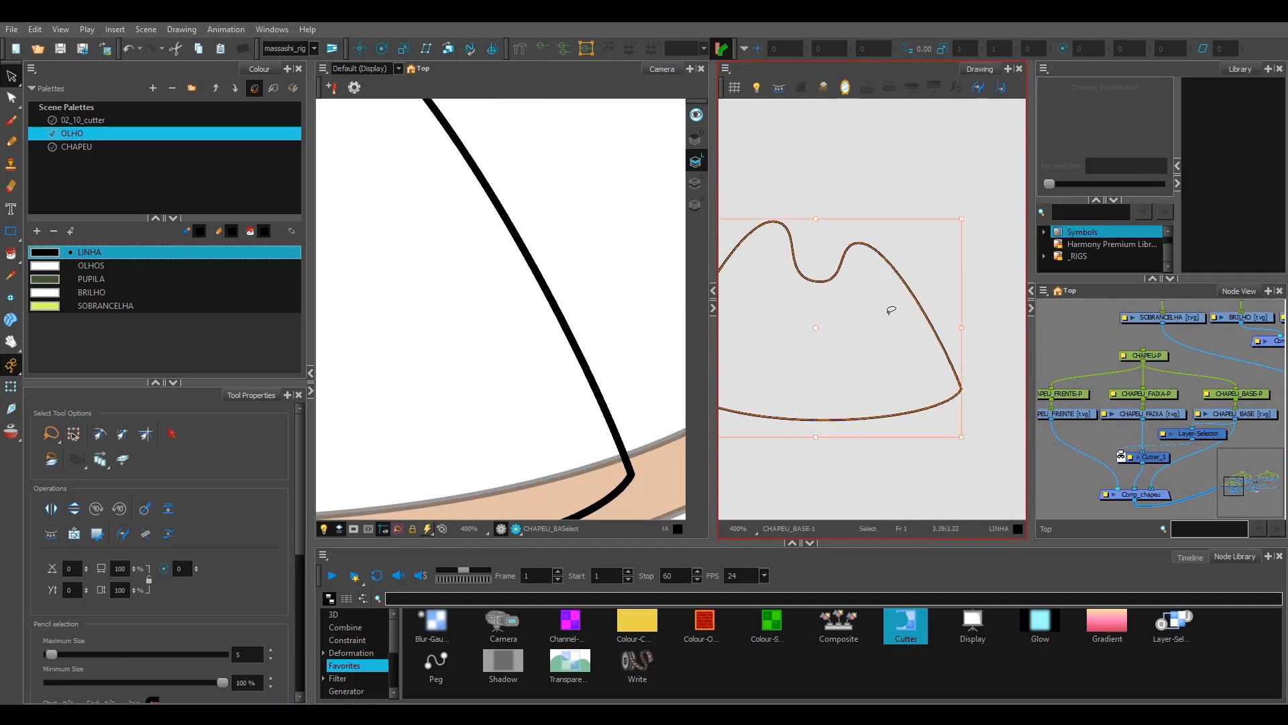
Step: Copy CHAPEU_BASE's outline from the line art into the colour art and select the pasted line
{"action": "scroll", "coordinate": [889, 315], "scroll_direction": "down", "scroll_amount": 4}
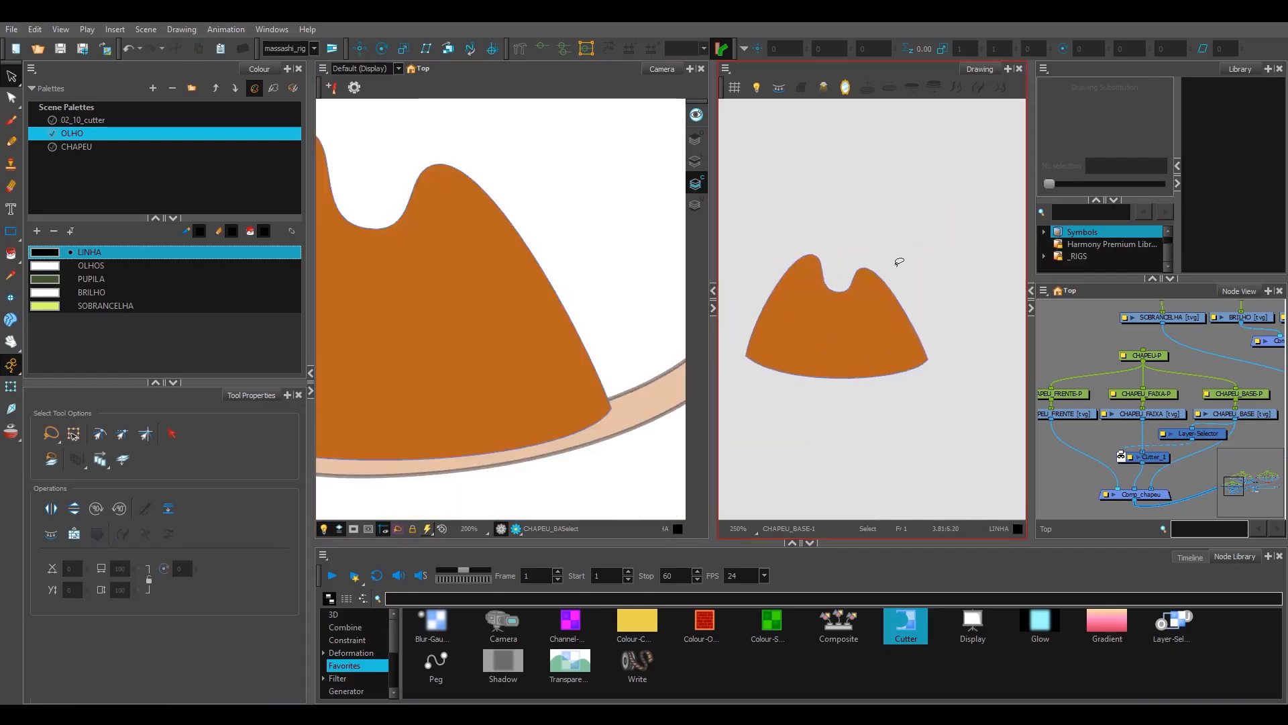
{"action": "key", "text": "ctrl+a"}
{"action": "scroll", "coordinate": [953, 267], "scroll_direction": "up", "scroll_amount": 6}
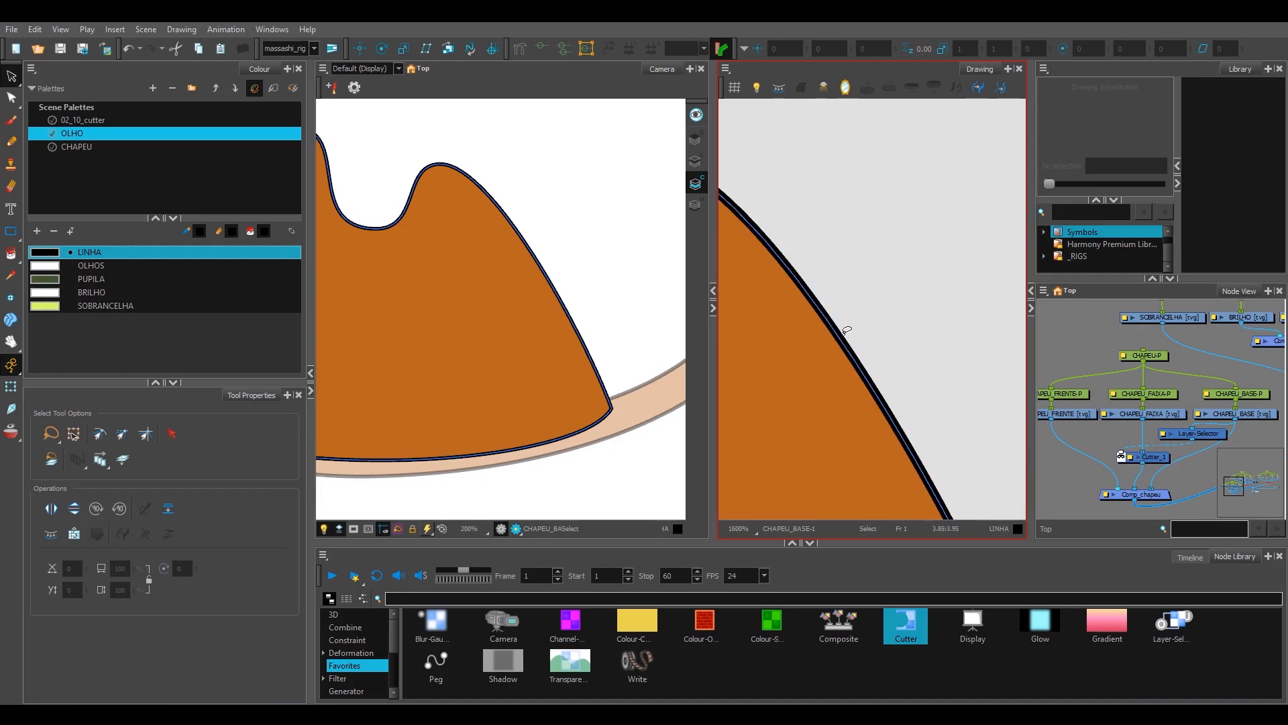
{"action": "left_click", "coordinate": [845, 333]}
Step: Customize the Drawing view toolbar by removing the three commands that convert between brush strokes and pencil lines
{"action": "right_click", "coordinate": [1010, 95]}
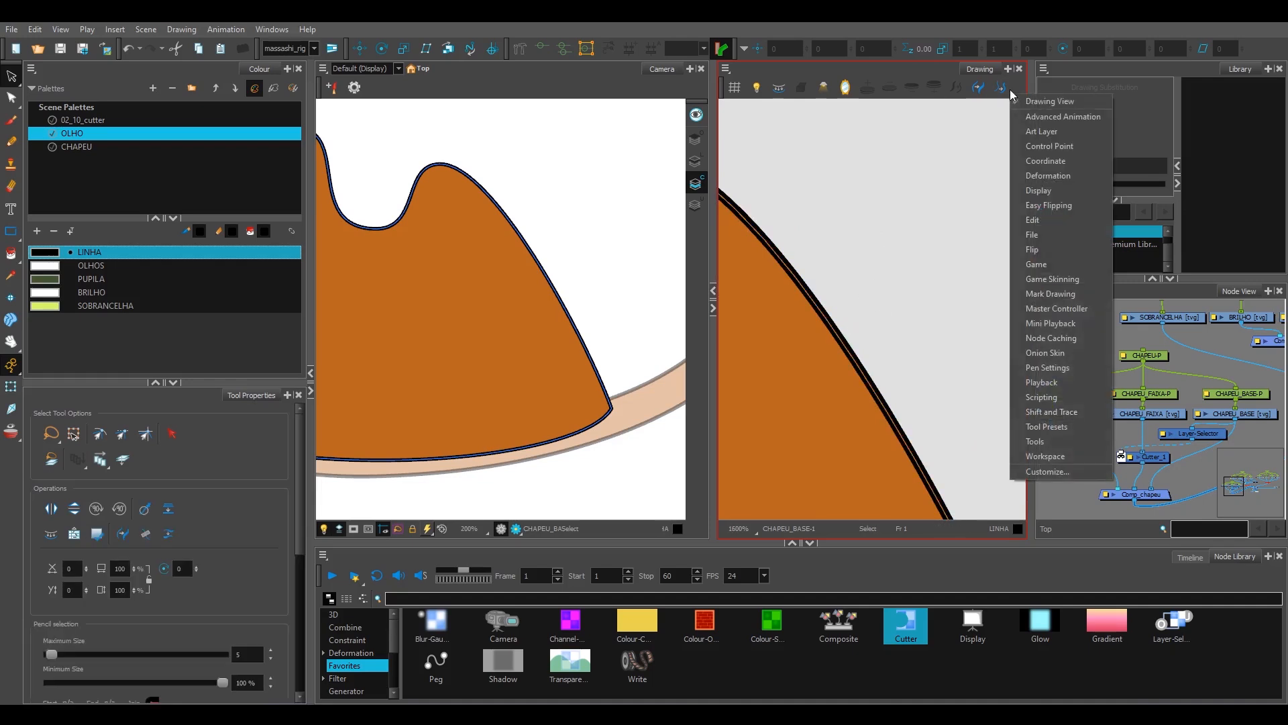
{"action": "left_click", "coordinate": [1048, 472]}
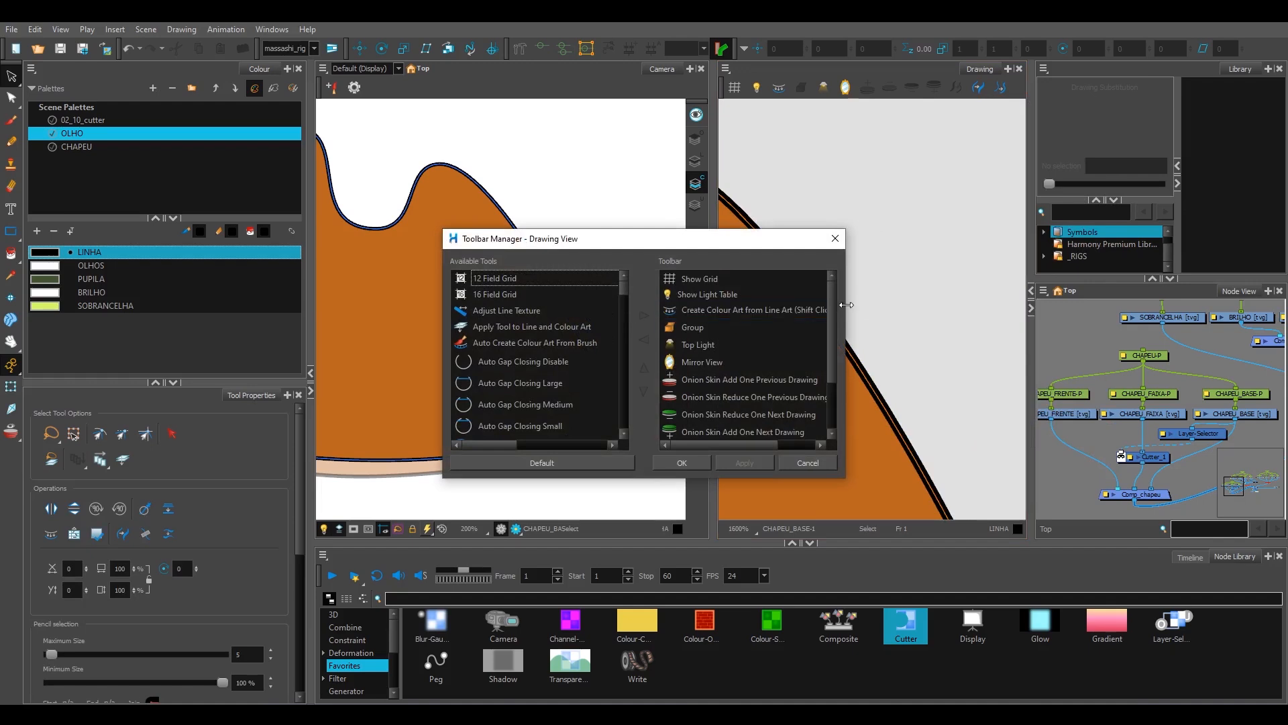
{"action": "left_click_drag", "start_coordinate": [835, 304], "coordinate": [830, 381]}
{"action": "left_click", "coordinate": [755, 386]}
{"action": "left_click", "coordinate": [744, 418], "text": "shift"}
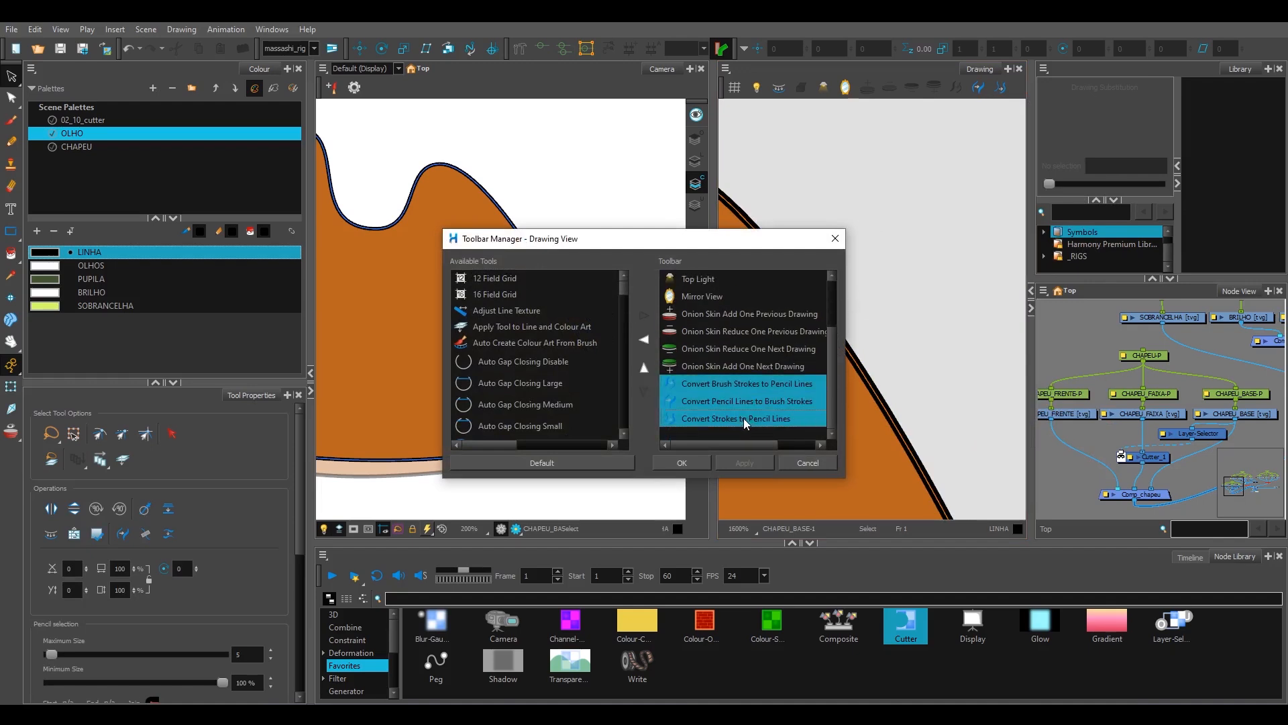
{"action": "left_click", "coordinate": [644, 340]}
{"action": "left_click", "coordinate": [738, 463]}
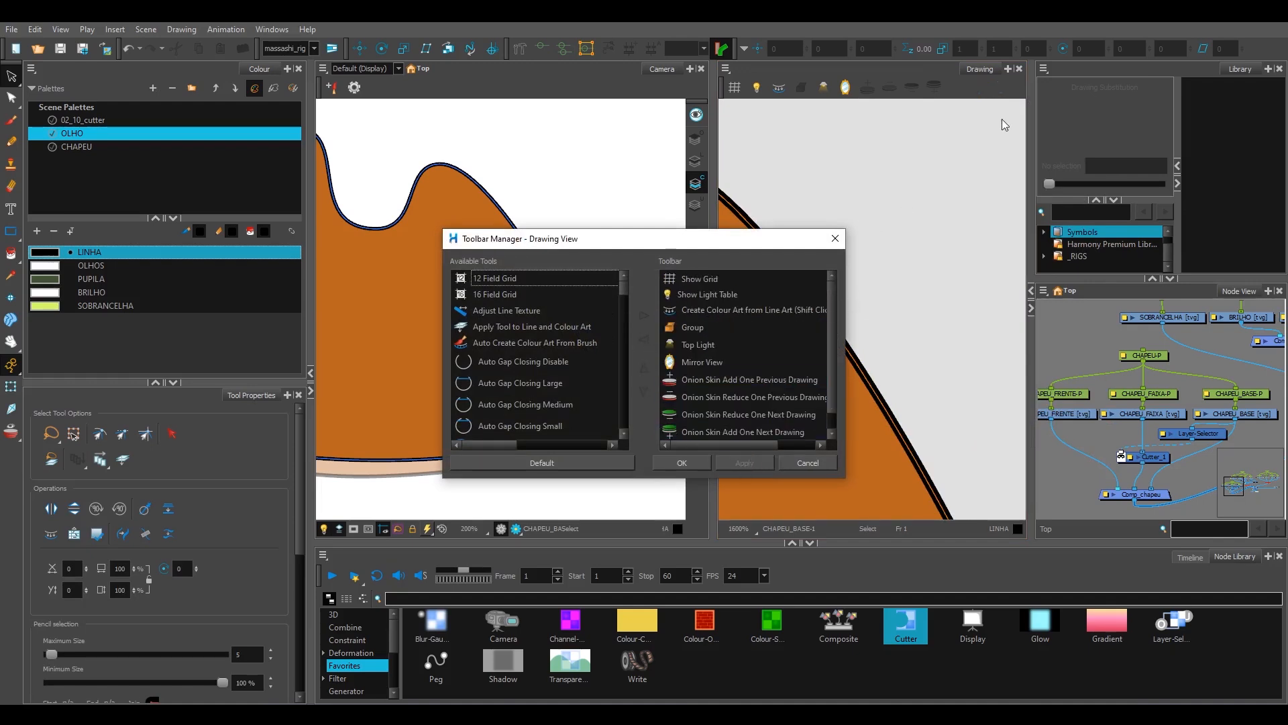
Step: Add Convert Brush Strokes to Pencil Lines, Convert Pencil Lines to Brush Strokes and Convert Strokes to Pencil Lines to the Drawing view toolbar
{"action": "left_click_drag", "start_coordinate": [624, 282], "coordinate": [626, 291]}
{"action": "left_click", "coordinate": [575, 361]}
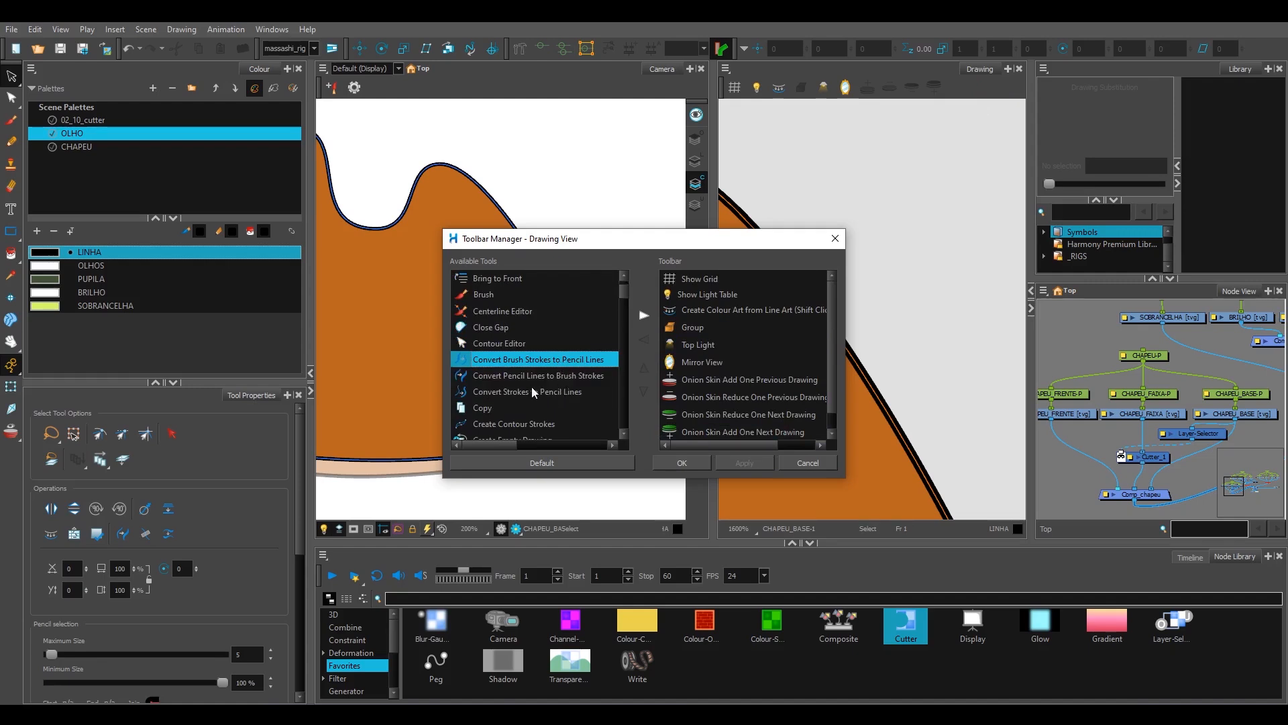
{"action": "key", "text": "Down"}
{"action": "key", "text": "Down"}
{"action": "left_click", "coordinate": [551, 363]}
{"action": "left_click", "coordinate": [546, 390], "text": "shift"}
{"action": "left_click", "coordinate": [577, 342]}
{"action": "left_click", "coordinate": [574, 361]}
{"action": "left_click", "coordinate": [571, 389], "text": "shift"}
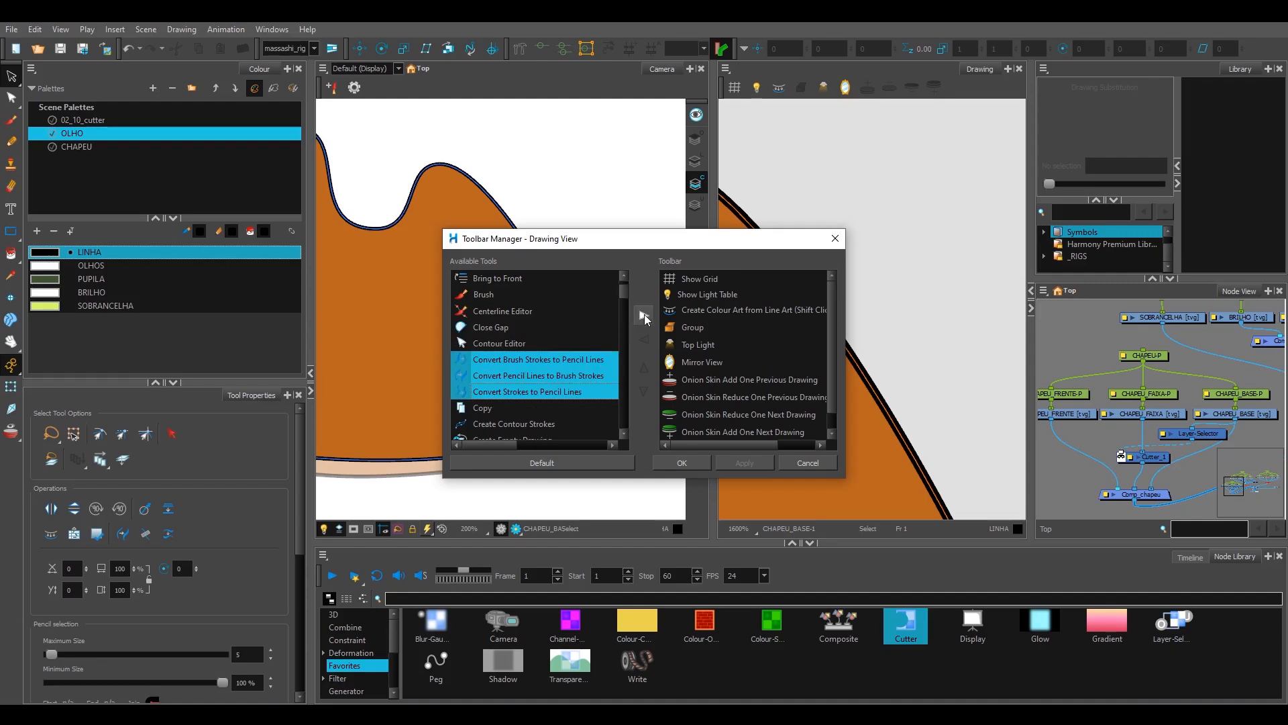
{"action": "left_click", "coordinate": [643, 317]}
{"action": "scroll", "coordinate": [832, 353], "scroll_direction": "down", "scroll_amount": 2}
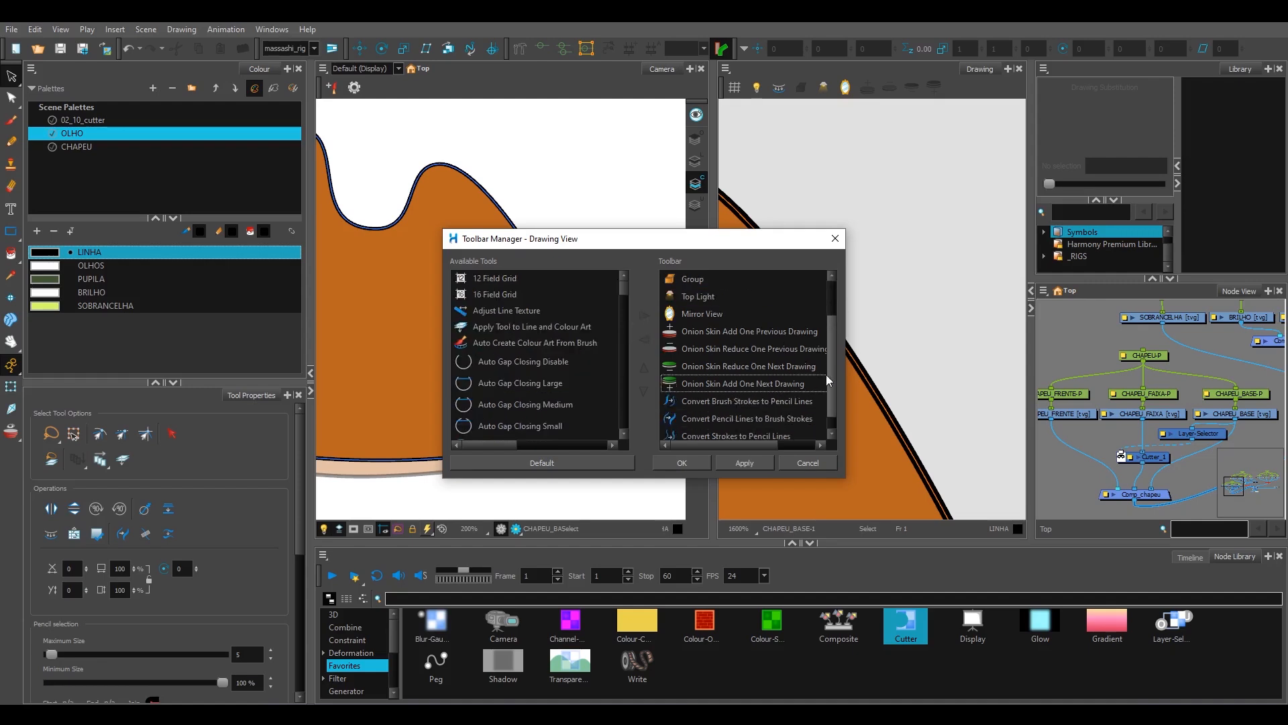
{"action": "left_click", "coordinate": [700, 467]}
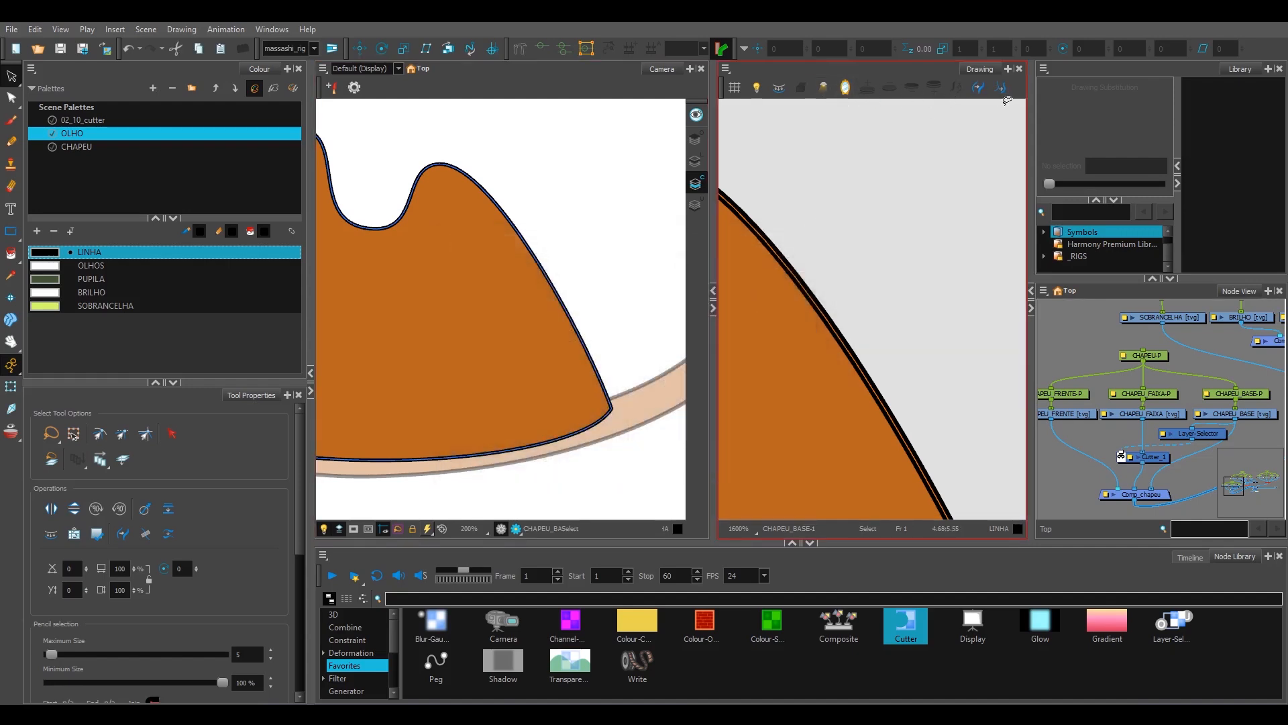
Step: Try converting the colour art's pencil outline to brush strokes, and undo the conversion
{"action": "scroll", "coordinate": [918, 265], "scroll_direction": "down", "scroll_amount": 3}
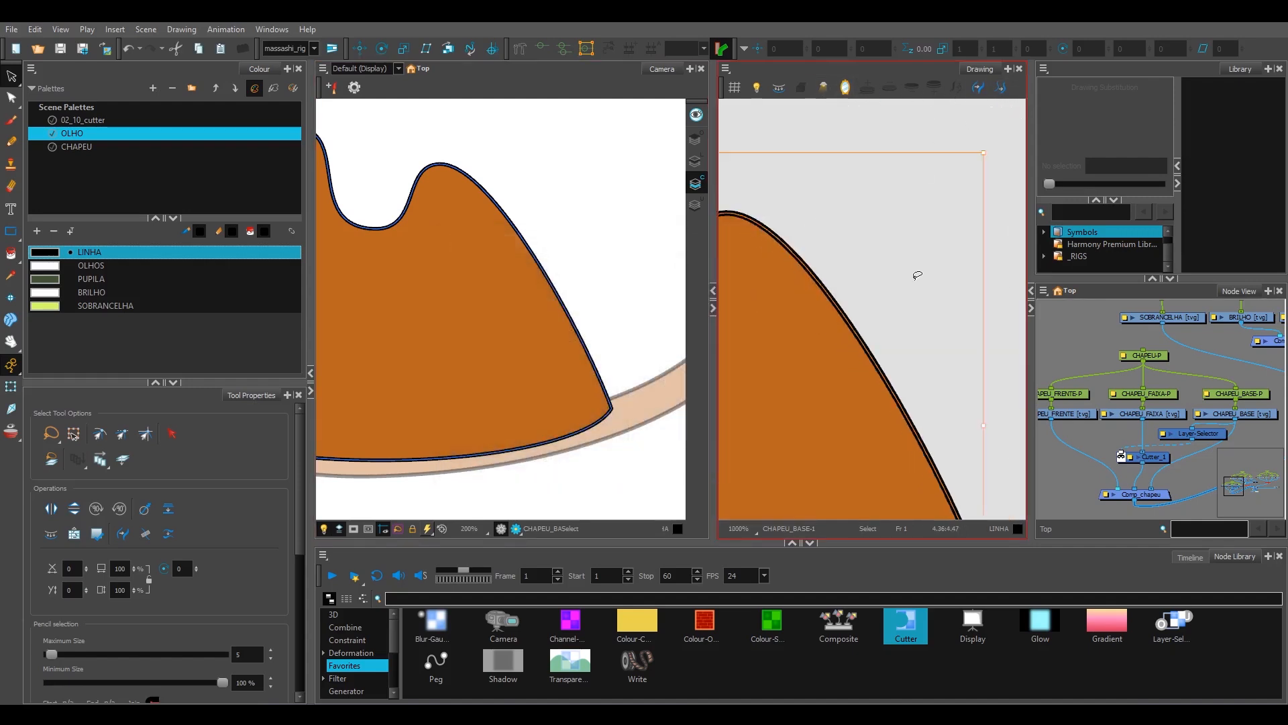
{"action": "left_click", "coordinate": [859, 312]}
{"action": "left_click", "coordinate": [860, 313]}
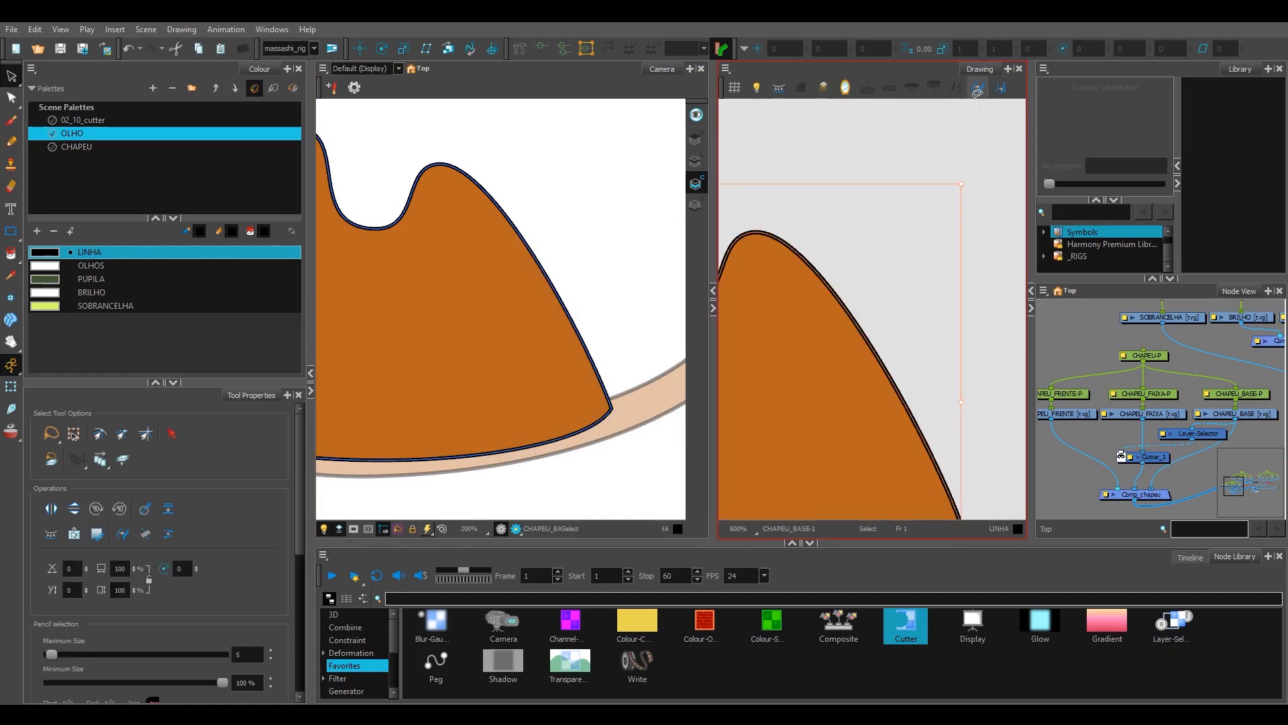
{"action": "scroll", "coordinate": [859, 245], "scroll_direction": "up", "scroll_amount": 2}
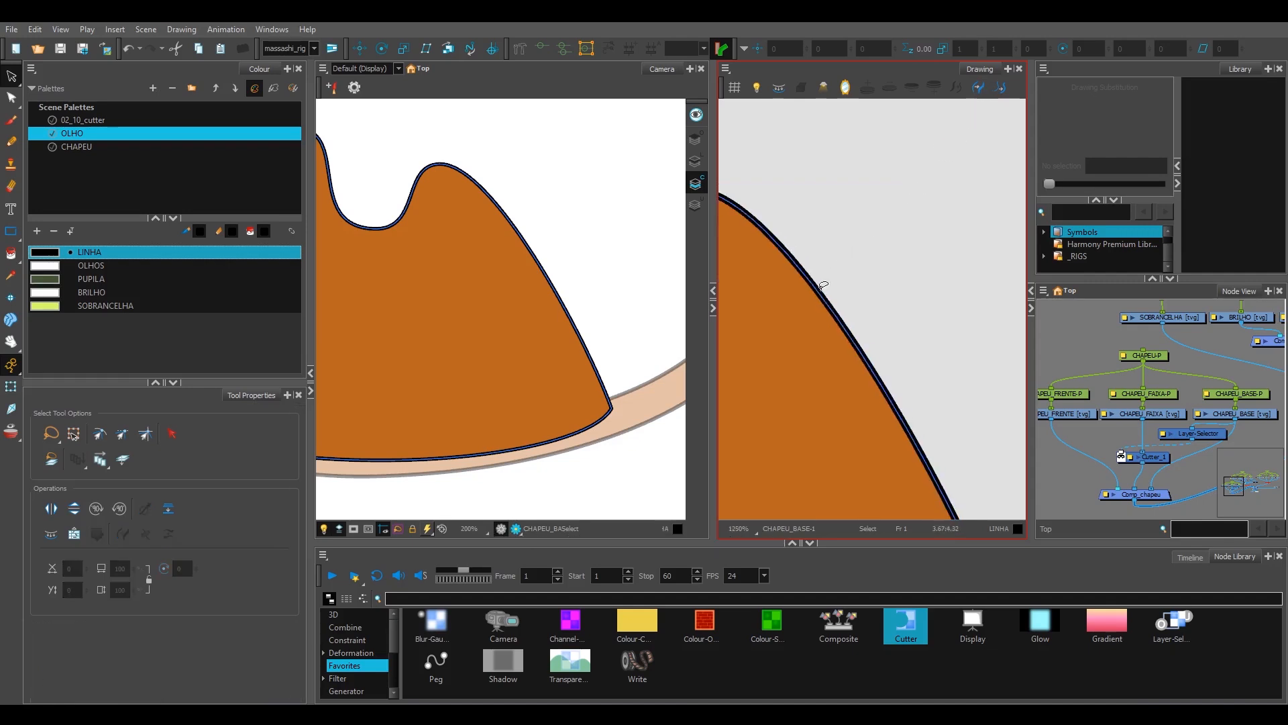
{"action": "left_click", "coordinate": [978, 88]}
{"action": "left_click", "coordinate": [805, 260]}
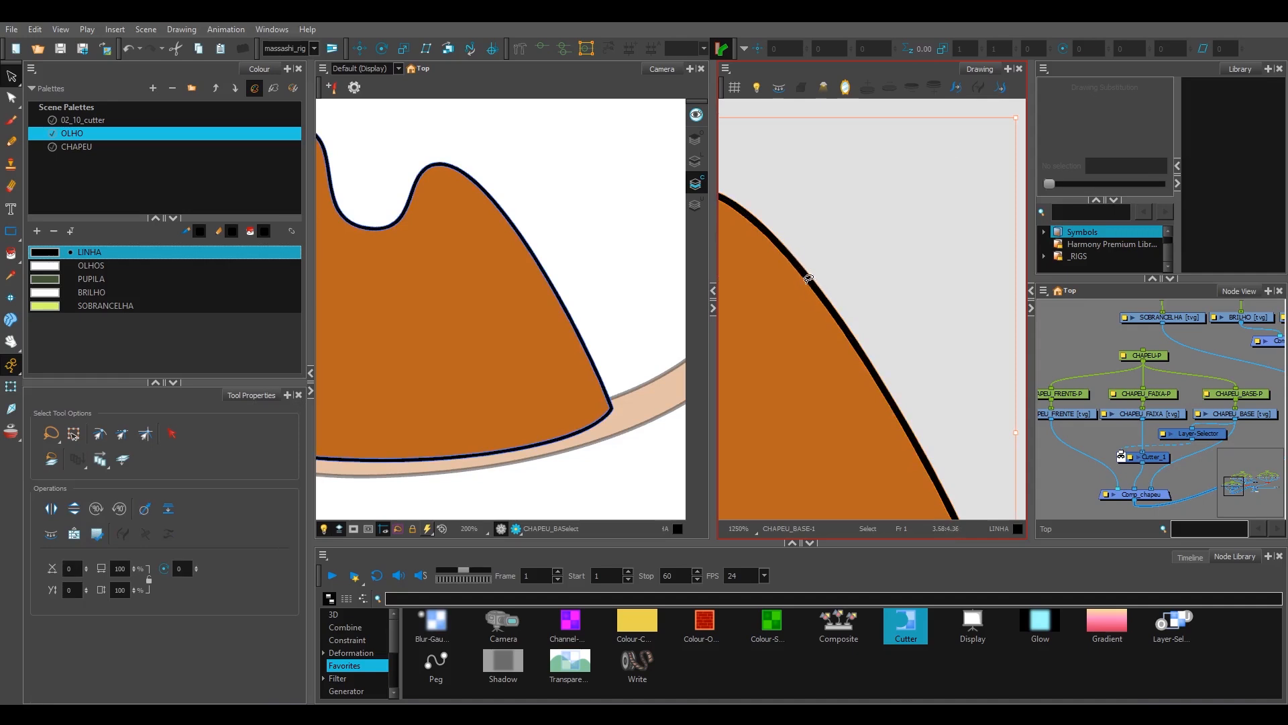
{"action": "key", "text": "ctrl+z"}
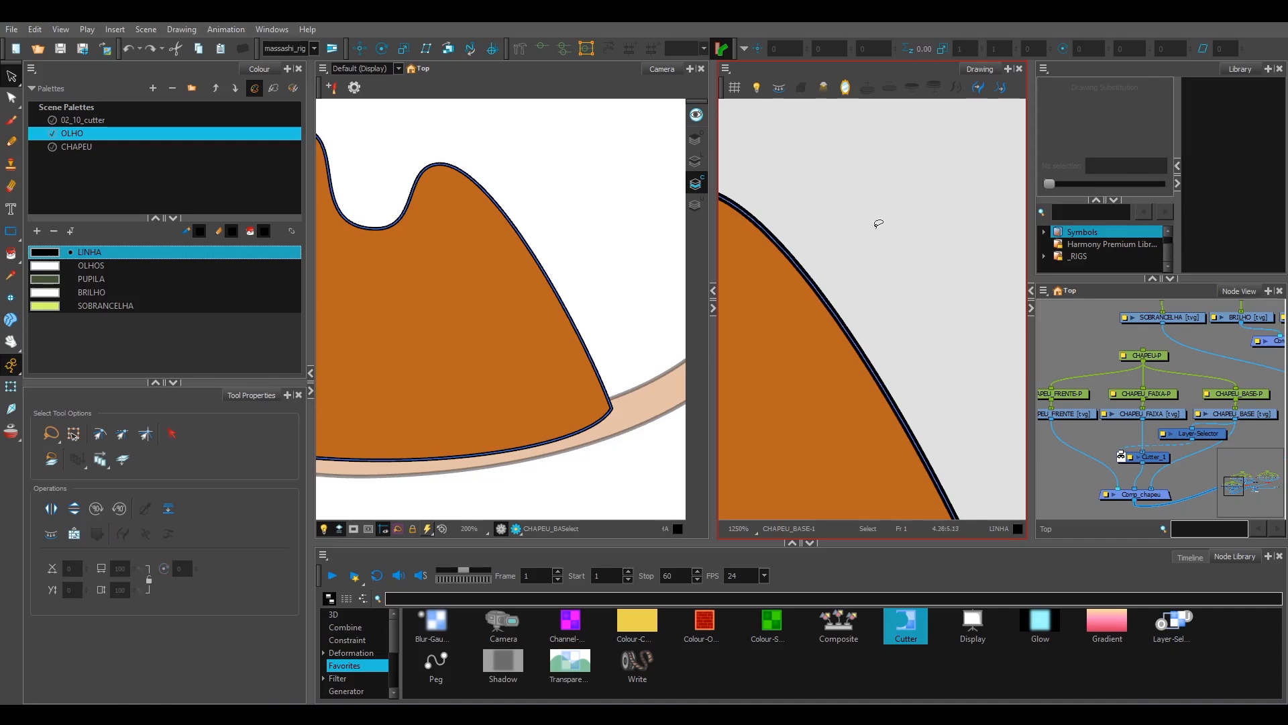
Step: Select the black pencil outline on CHAPEU_BASE's colour art and convert it to brush strokes
{"action": "left_click", "coordinate": [820, 291]}
{"action": "left_click", "coordinate": [831, 289]}
{"action": "left_click", "coordinate": [838, 291]}
{"action": "left_click", "coordinate": [979, 89]}
{"action": "left_click", "coordinate": [850, 237]}
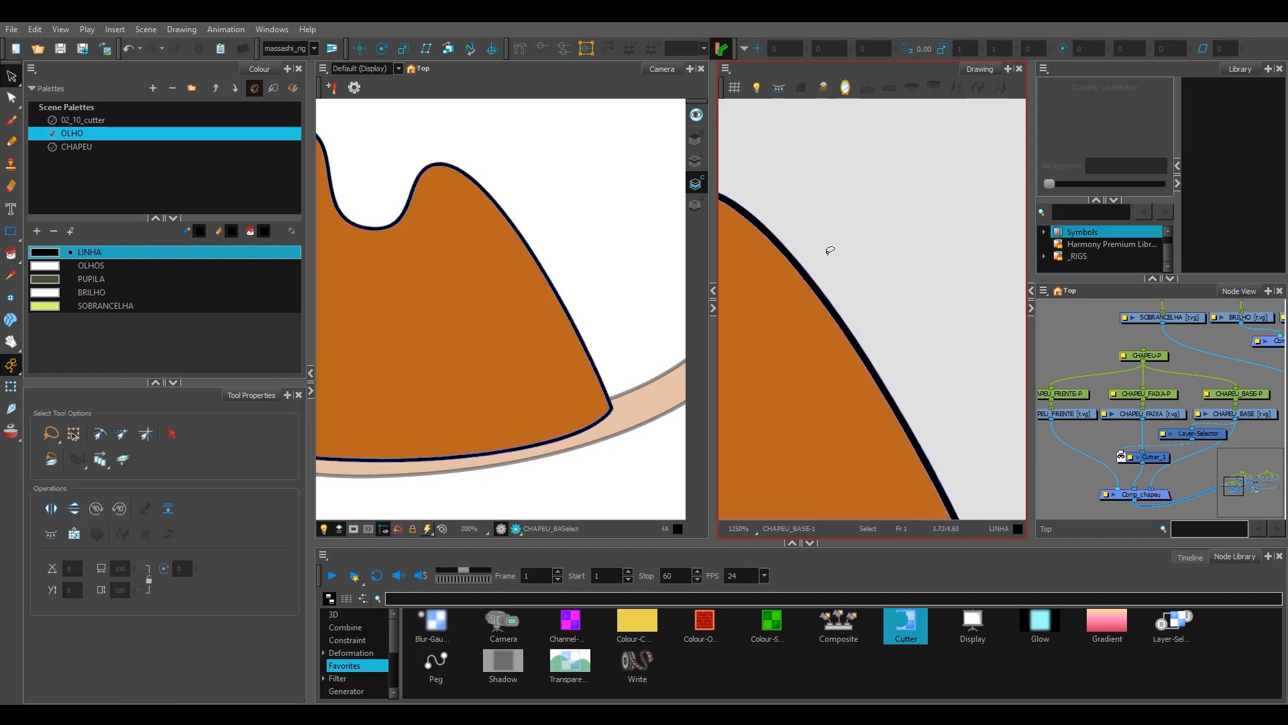
Step: Examine the strokes along the crown's slope in the colour art, selecting them and checking the converted outline up close
{"action": "scroll", "coordinate": [874, 227], "scroll_direction": "down", "scroll_amount": 8}
{"action": "scroll", "coordinate": [899, 249], "scroll_direction": "up", "scroll_amount": 7}
{"action": "left_click", "coordinate": [810, 304]}
{"action": "scroll", "coordinate": [876, 273], "scroll_direction": "up", "scroll_amount": 4}
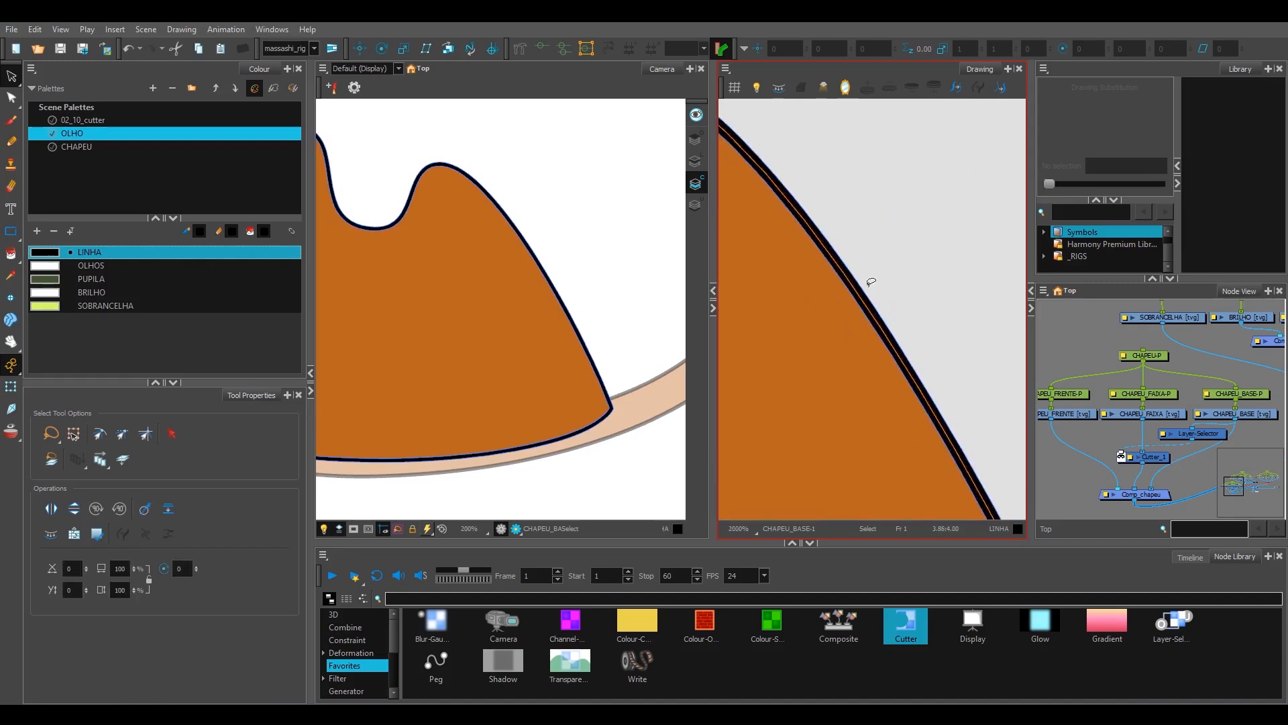
{"action": "scroll", "coordinate": [856, 283], "scroll_direction": "down", "scroll_amount": 4}
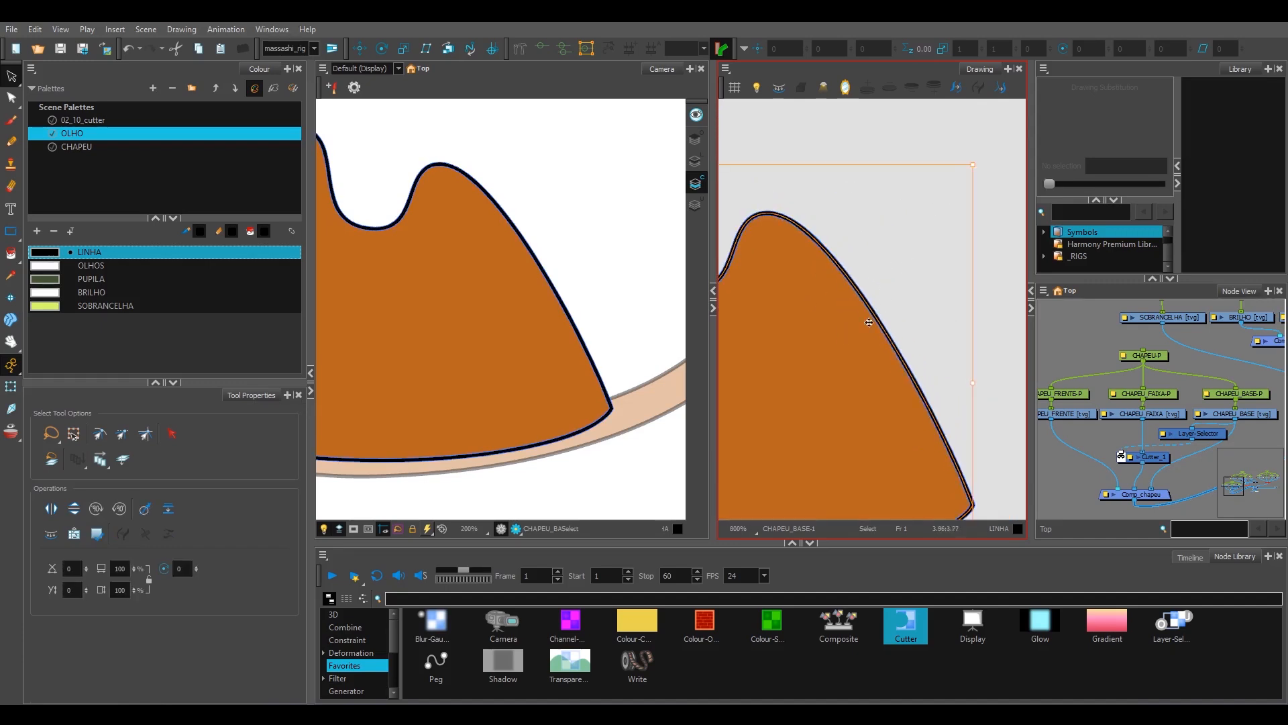
{"action": "scroll", "coordinate": [928, 296], "scroll_direction": "down", "scroll_amount": 4}
{"action": "scroll", "coordinate": [908, 273], "scroll_direction": "up", "scroll_amount": 1}
{"action": "mouse_move", "coordinate": [931, 260]}
{"action": "left_mouse_down"}
{"action": "mouse_move", "coordinate": [813, 381]}
{"action": "mouse_move", "coordinate": [895, 343]}
{"action": "left_mouse_up"}
{"action": "scroll", "coordinate": [895, 343], "scroll_direction": "up", "scroll_amount": 3}
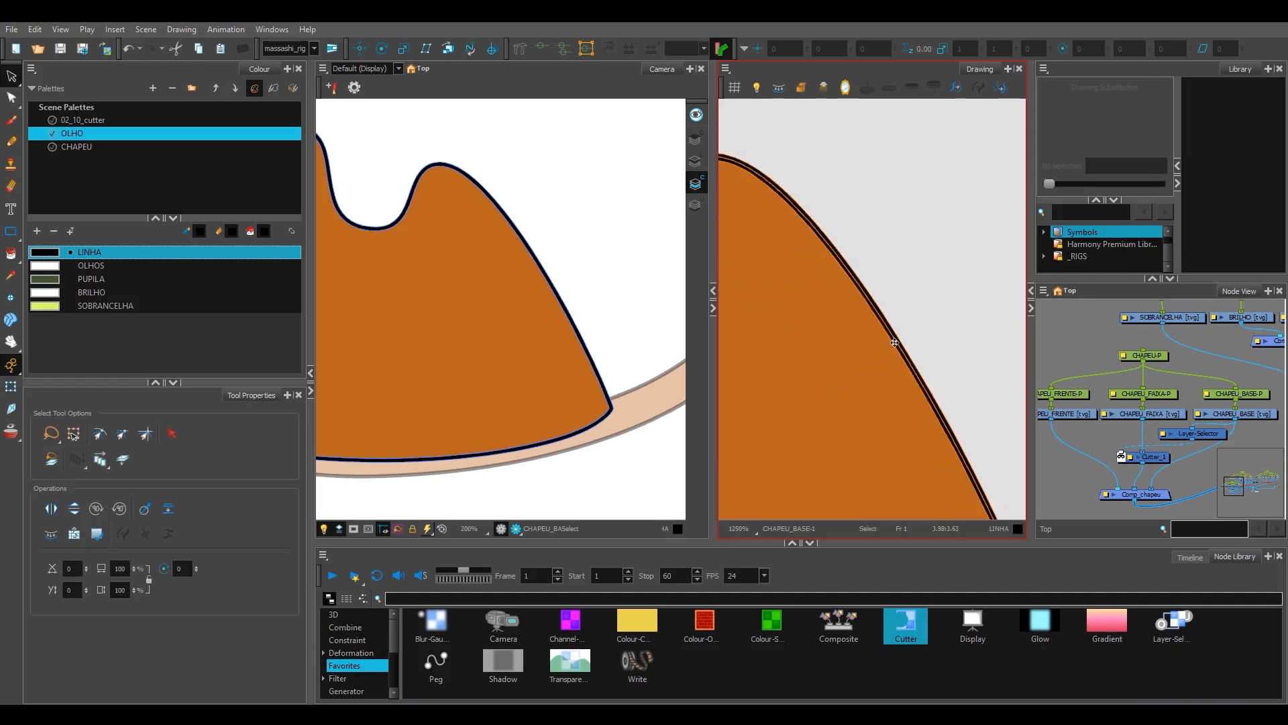
{"action": "left_click", "coordinate": [919, 312]}
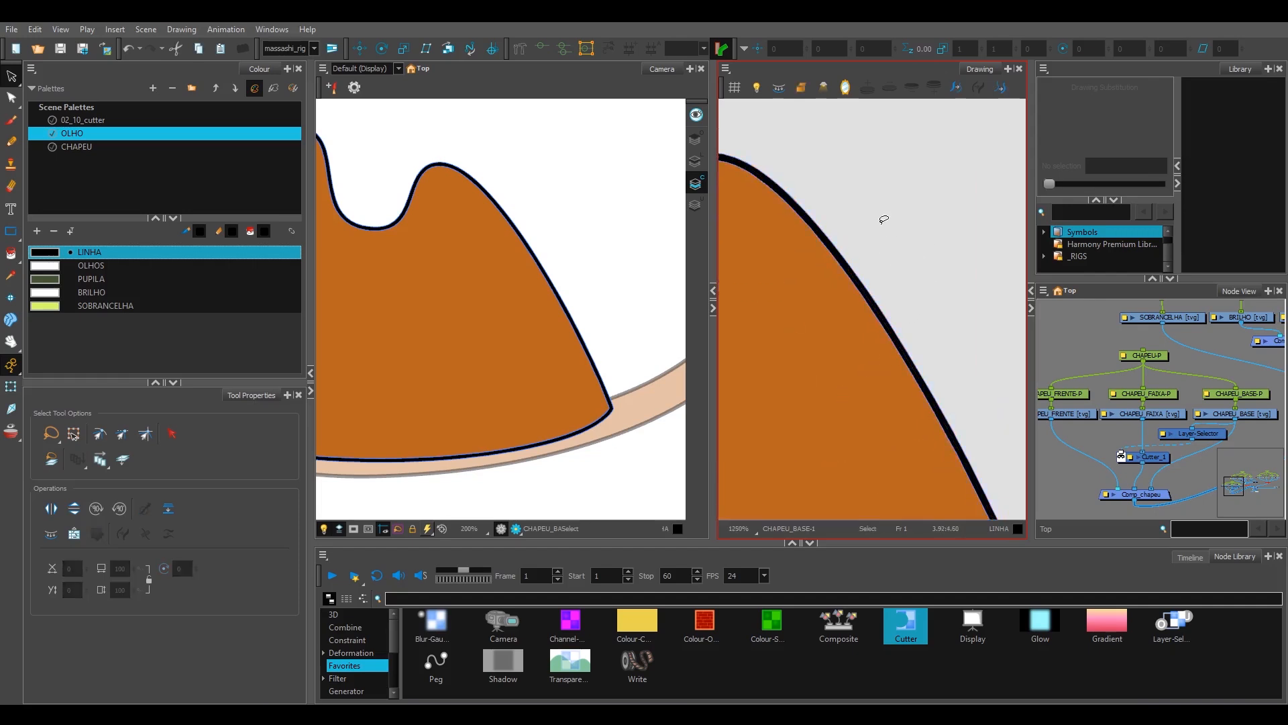
{"action": "scroll", "coordinate": [872, 275], "scroll_direction": "up", "scroll_amount": 1}
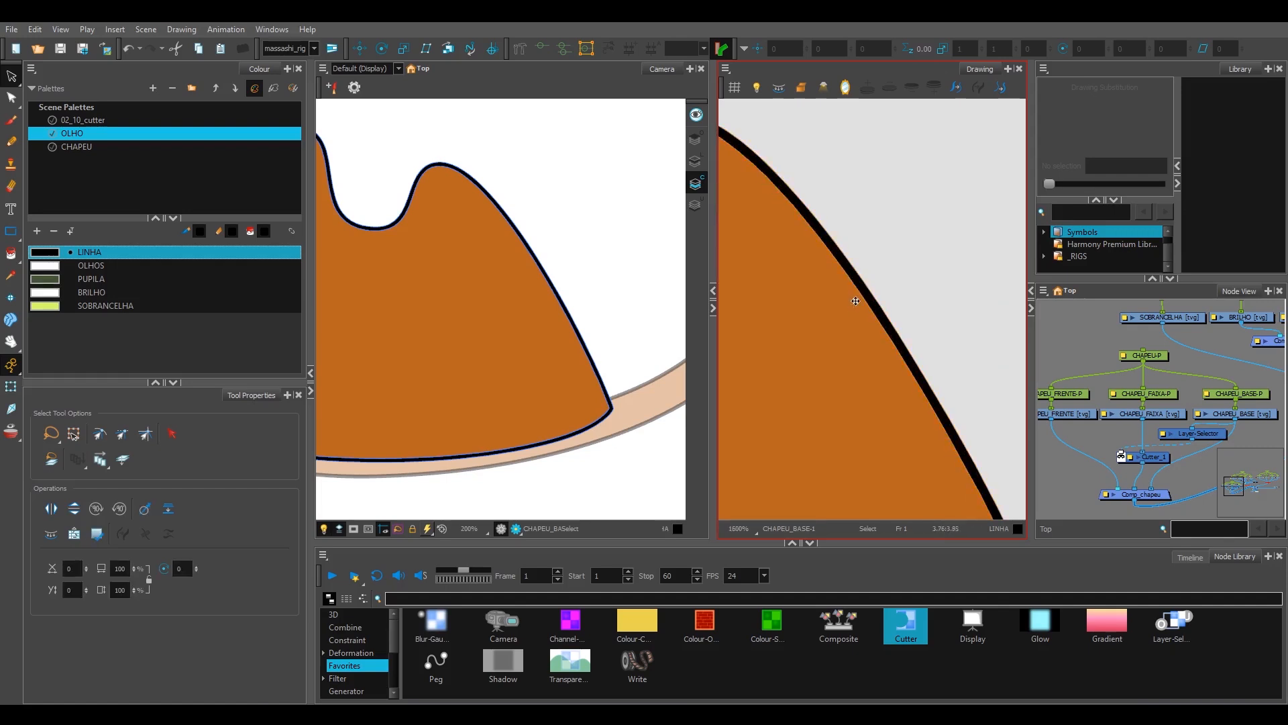
Step: Delete the black brush-stroke outline along the crown in CHAPEU_BASE's colour art and activate the Transform tool
{"action": "scroll", "coordinate": [854, 279], "scroll_direction": "down", "scroll_amount": 1}
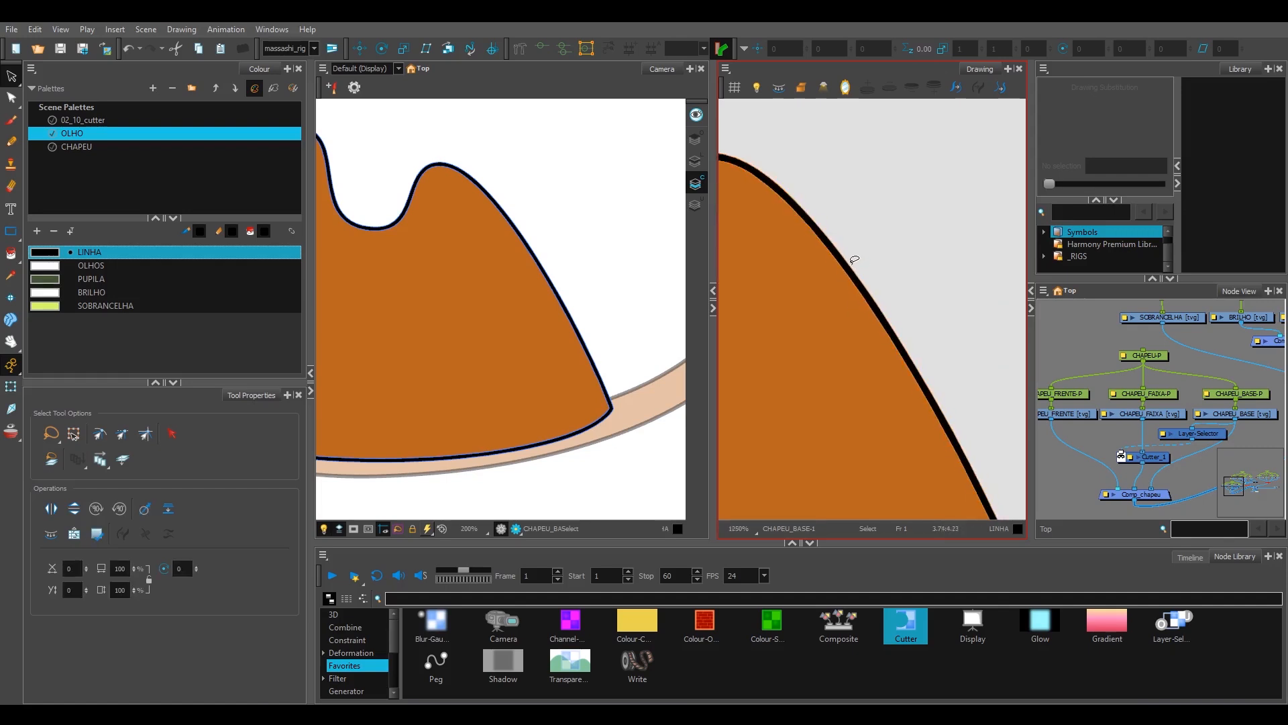
{"action": "scroll", "coordinate": [825, 286], "scroll_direction": "up", "scroll_amount": 1}
{"action": "scroll", "coordinate": [846, 295], "scroll_direction": "down", "scroll_amount": 1}
{"action": "left_click", "coordinate": [885, 288]}
{"action": "key", "text": "Delete"}
{"action": "key", "text": "shift+t"}
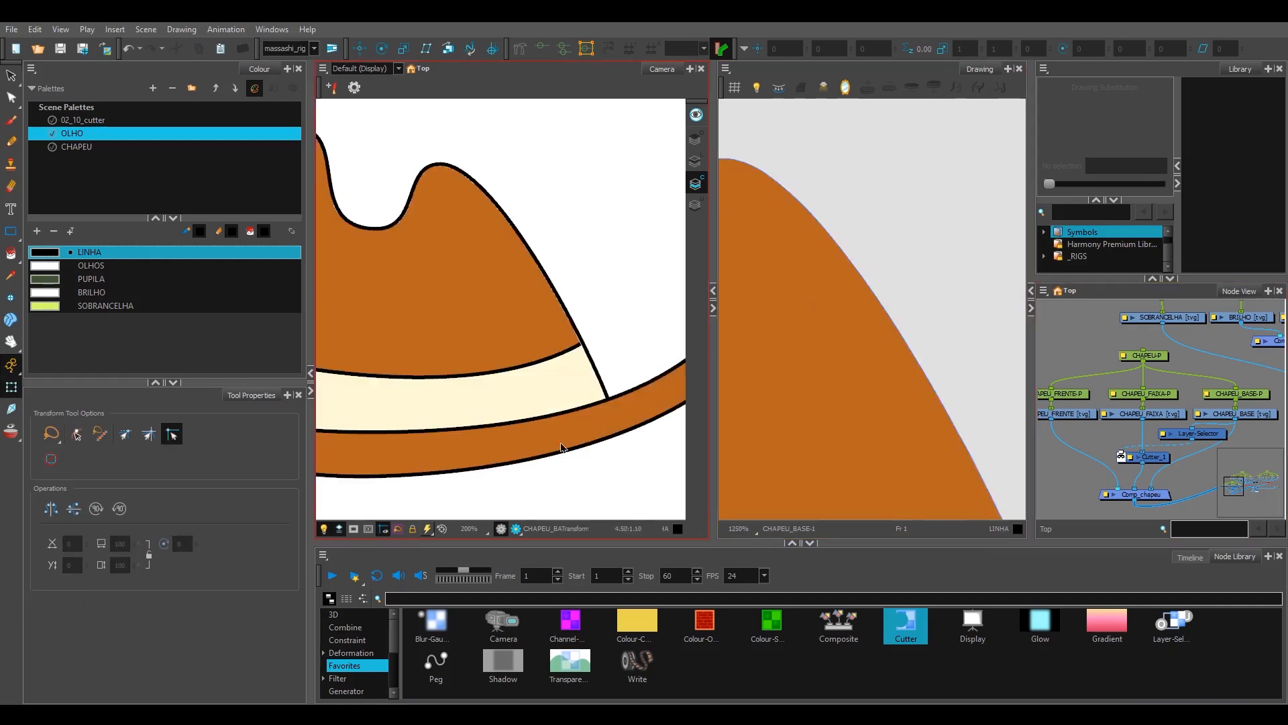
Step: Preview the rendered hat and examine how the band is cut along the crown's outline, up close and from afar
{"action": "left_click", "coordinate": [517, 529]}
{"action": "scroll", "coordinate": [585, 365], "scroll_direction": "up", "scroll_amount": 3}
{"action": "scroll", "coordinate": [584, 300], "scroll_direction": "down", "scroll_amount": 3}
{"action": "scroll", "coordinate": [613, 368], "scroll_direction": "up", "scroll_amount": 3}
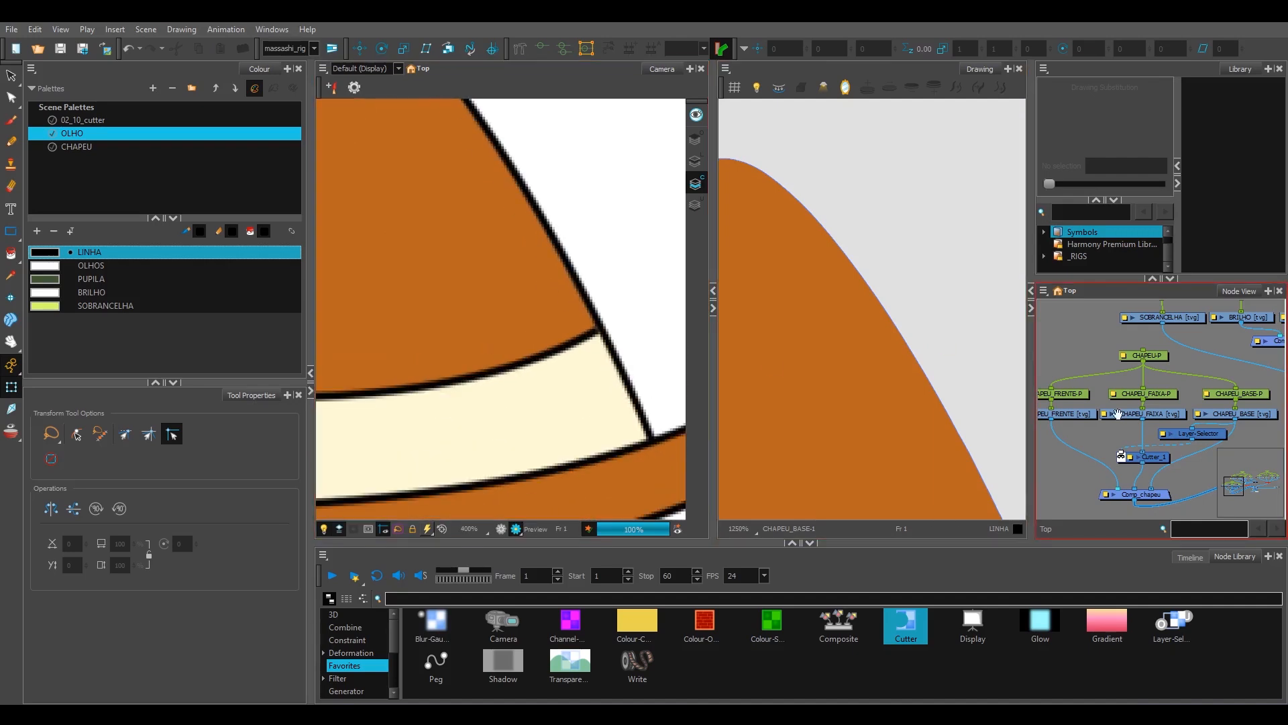
{"action": "left_click_drag", "start_coordinate": [1117, 414], "coordinate": [1085, 382]}
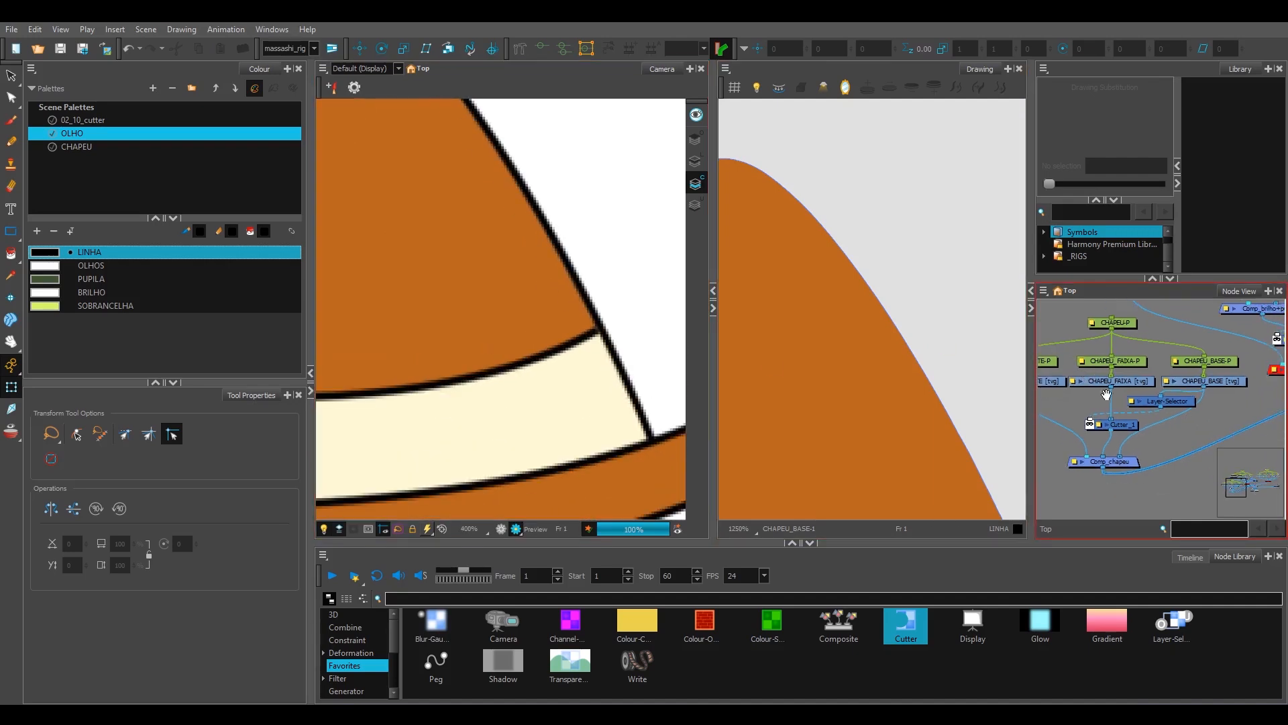
{"action": "scroll", "coordinate": [579, 349], "scroll_direction": "down", "scroll_amount": 4}
{"action": "scroll", "coordinate": [547, 340], "scroll_direction": "up", "scroll_amount": 5}
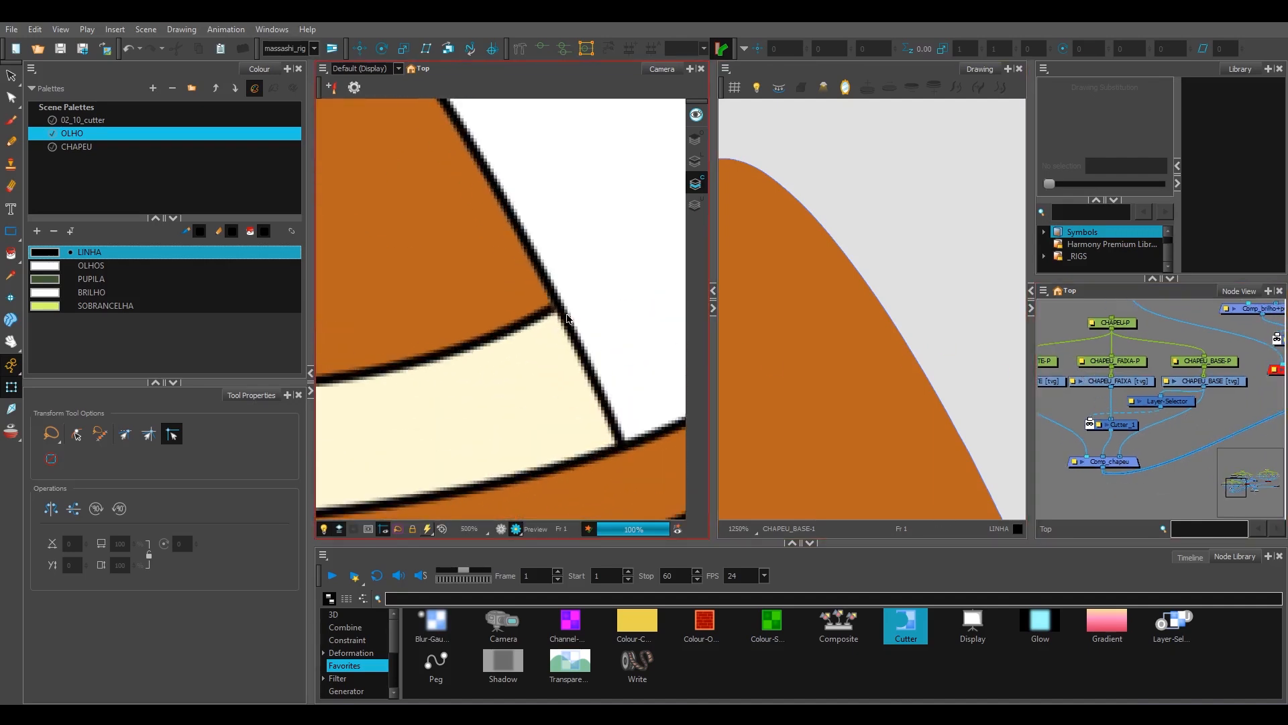
{"action": "scroll", "coordinate": [568, 320], "scroll_direction": "down", "scroll_amount": 7}
{"action": "left_click_drag", "start_coordinate": [572, 336], "coordinate": [541, 343]}
{"action": "scroll", "coordinate": [541, 342], "scroll_direction": "up", "scroll_amount": 1}
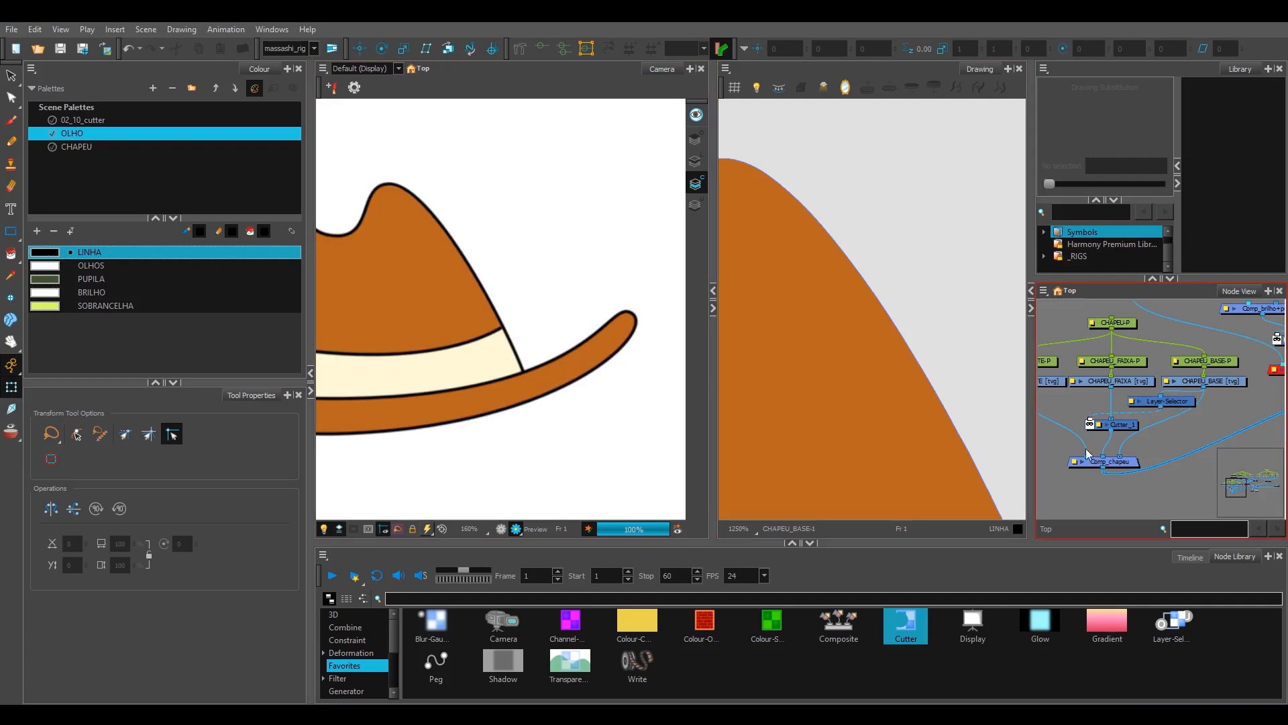
{"action": "scroll", "coordinate": [526, 296], "scroll_direction": "down", "scroll_amount": 2}
{"action": "left_click_drag", "start_coordinate": [500, 303], "coordinate": [558, 318]}
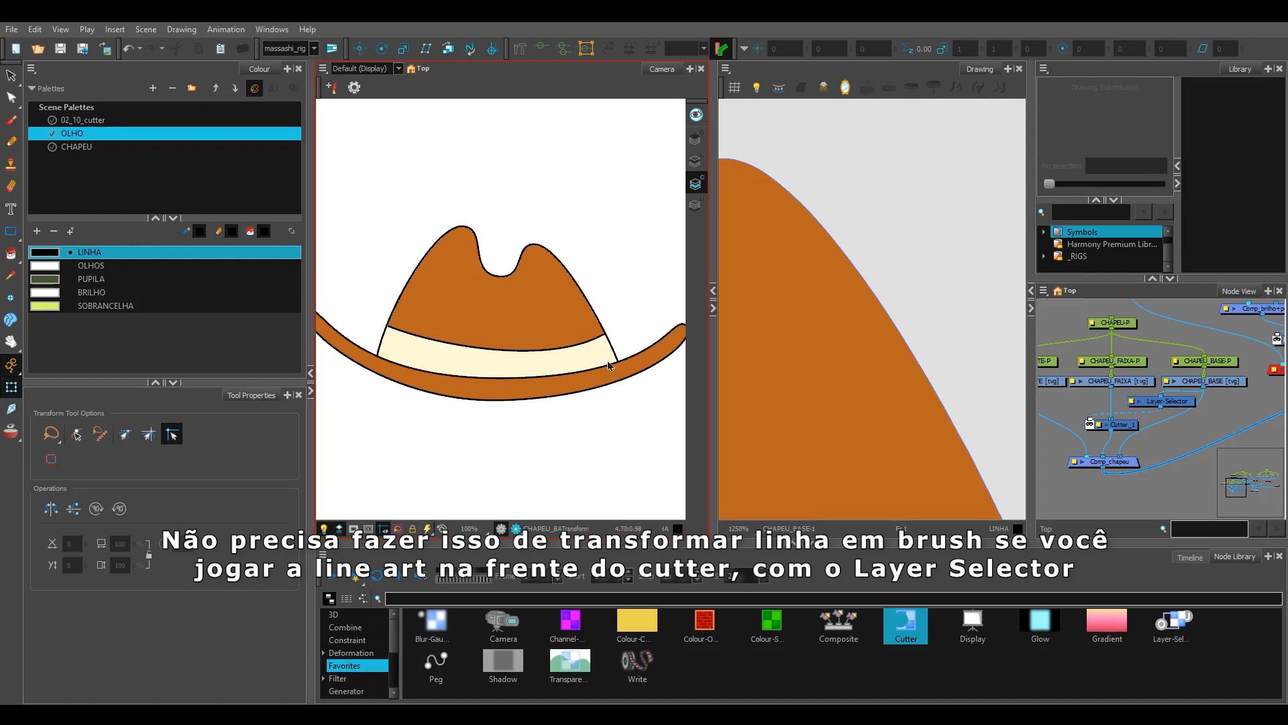
{"action": "scroll", "coordinate": [614, 350], "scroll_direction": "up", "scroll_amount": 3}
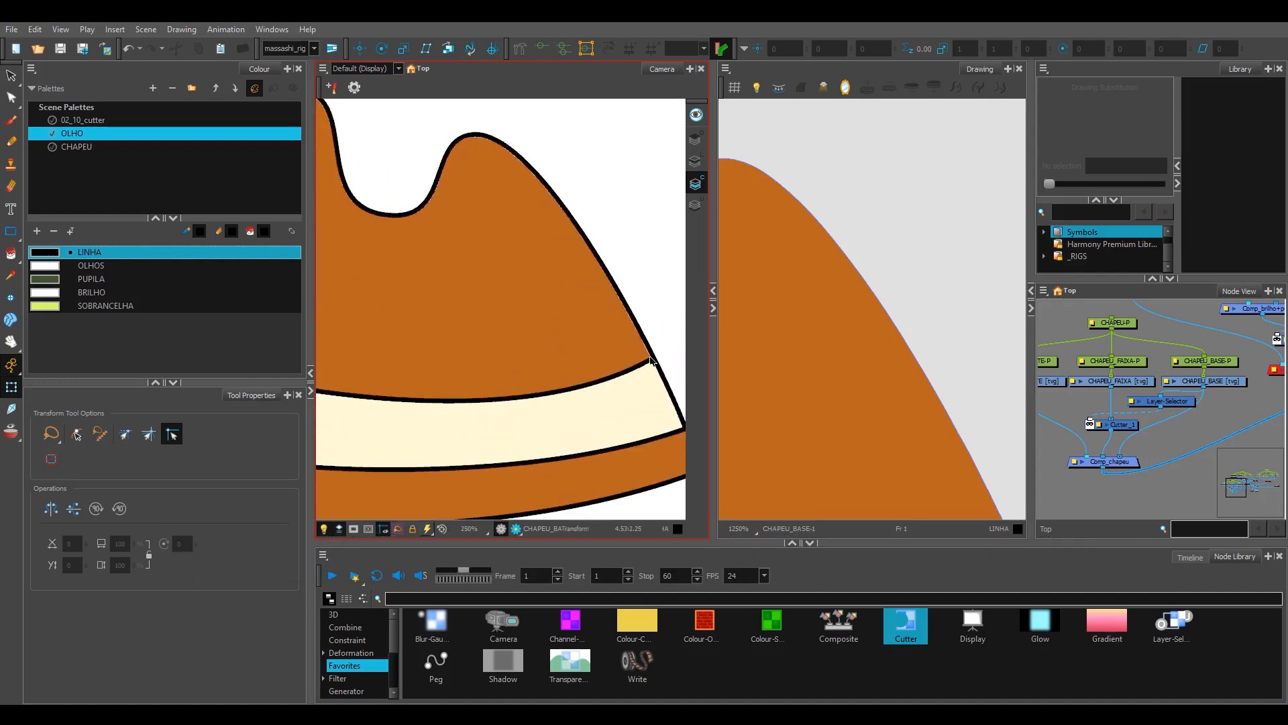
{"action": "scroll", "coordinate": [651, 361], "scroll_direction": "down", "scroll_amount": 3}
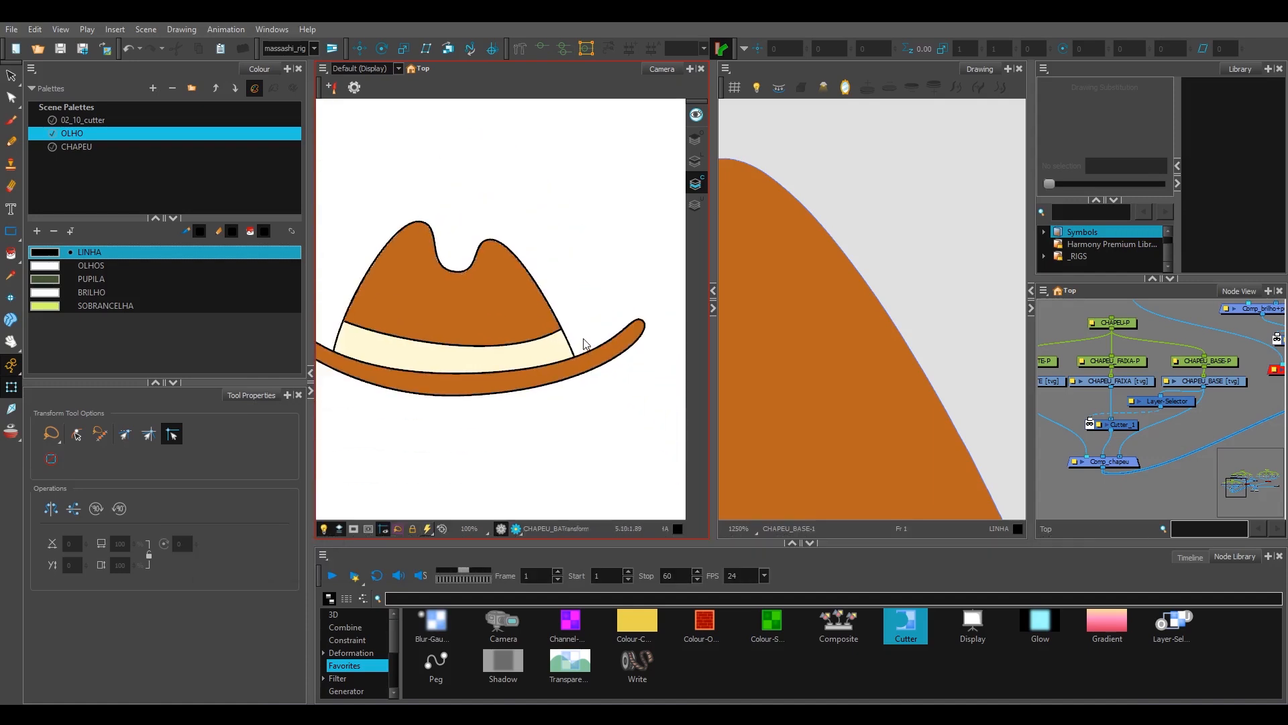
Step: Try scaling the whole hat up to 3.27 through its parent peg CHAPEU-P
{"action": "scroll", "coordinate": [575, 332], "scroll_direction": "down", "scroll_amount": 2}
{"action": "left_click", "coordinate": [532, 325]}
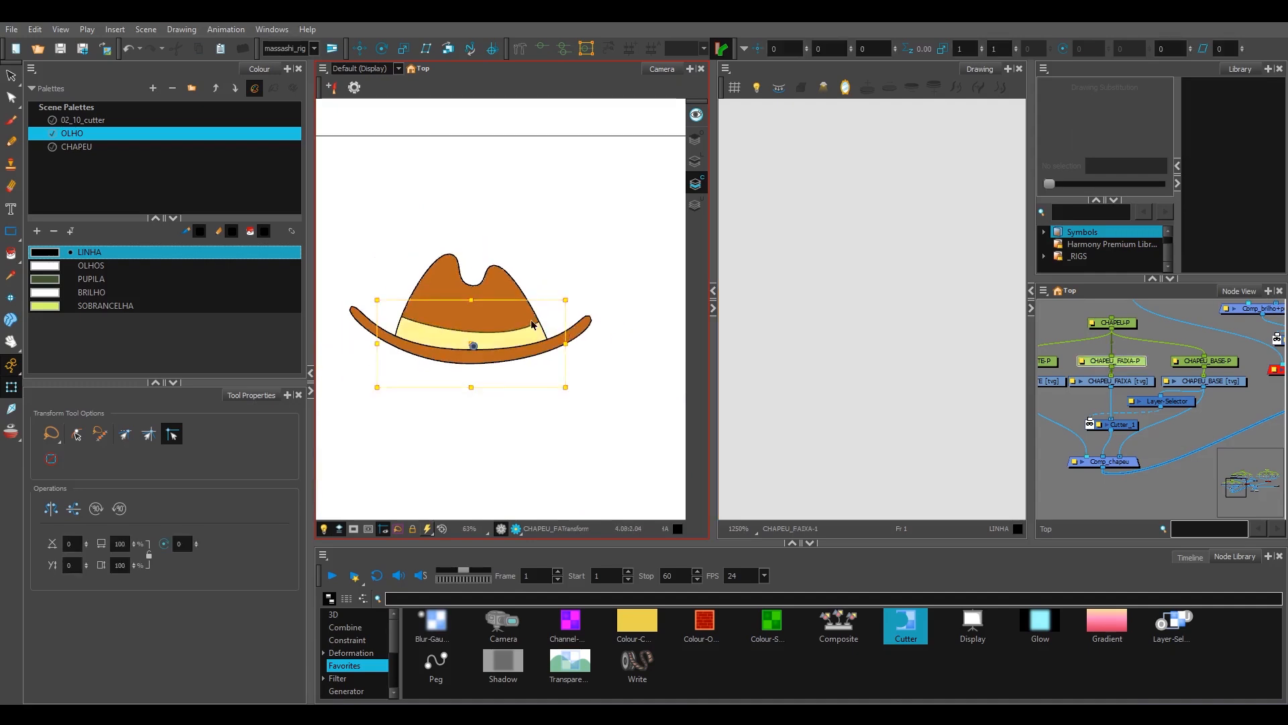
{"action": "key", "text": "b"}
{"action": "left_click_drag", "start_coordinate": [601, 251], "coordinate": [906, 33]}
{"action": "key", "text": "1"}
{"action": "key", "text": "space"}
{"action": "left_click_drag", "start_coordinate": [585, 361], "coordinate": [533, 382]}
{"action": "key", "text": "space"}
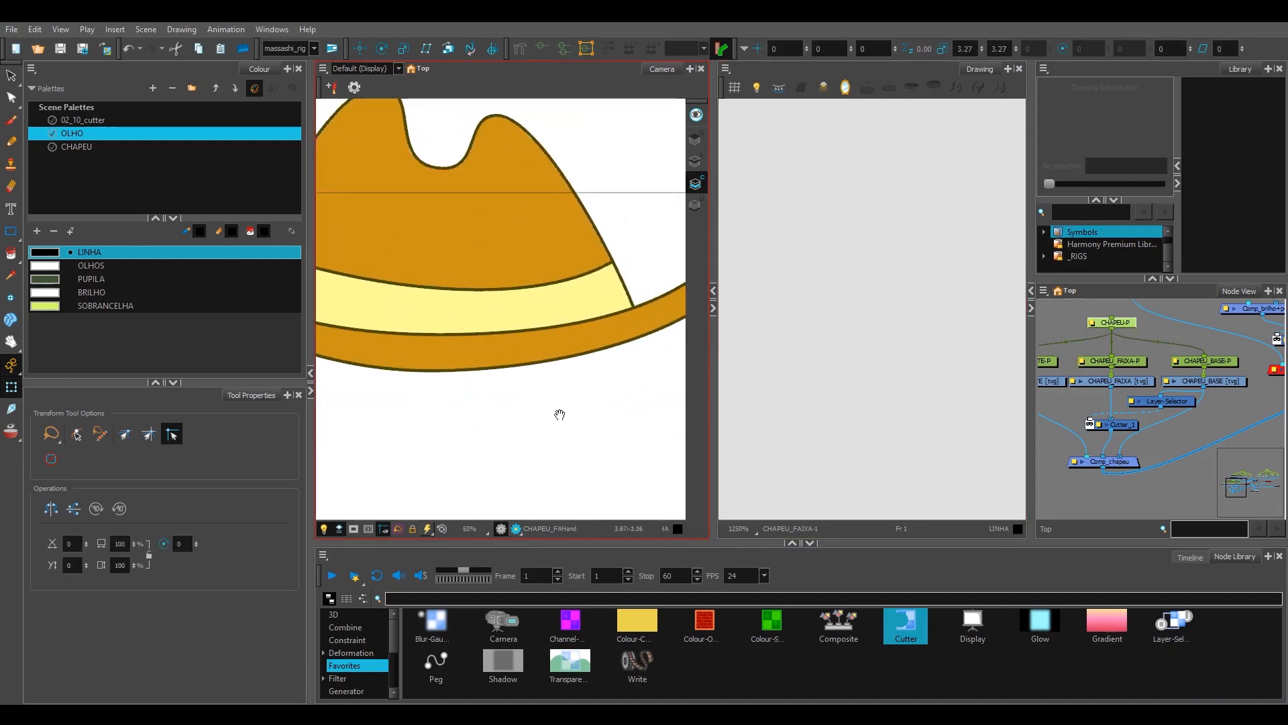
Step: Toggle the render preview and inspect the line where the band meets the crown and brim at several magnifications
{"action": "left_click", "coordinate": [516, 529]}
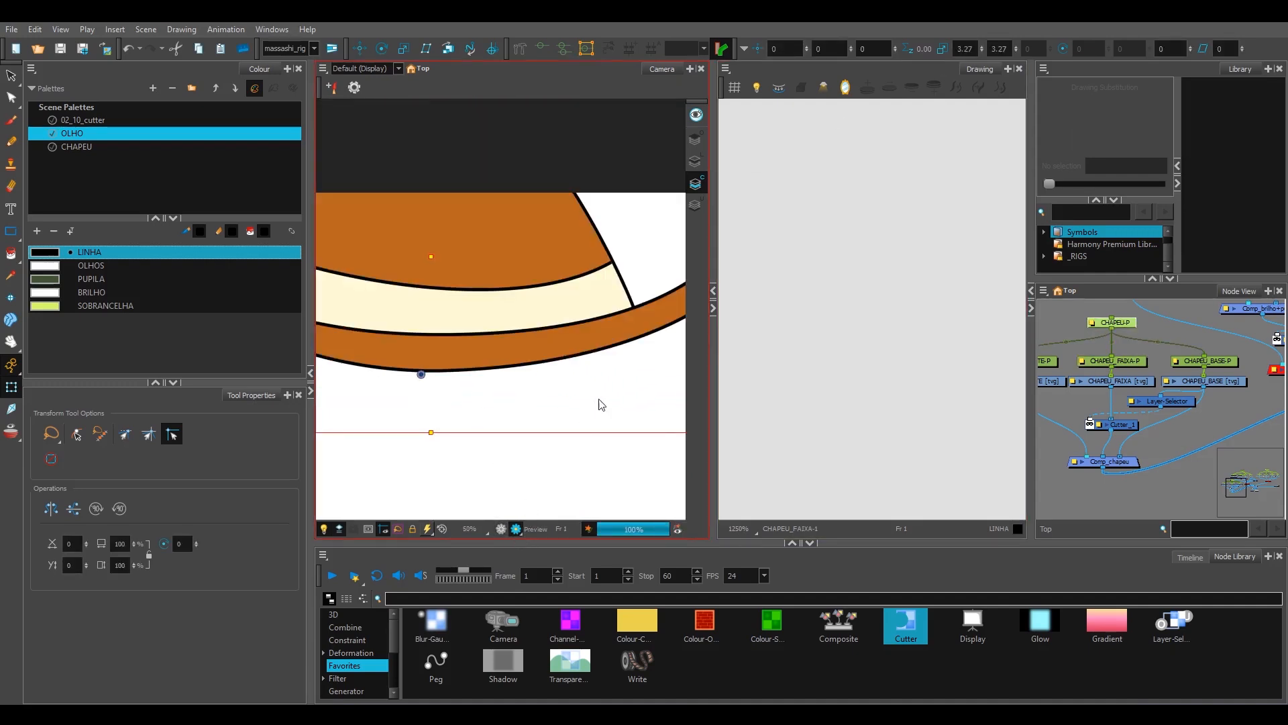
{"action": "scroll", "coordinate": [613, 333], "scroll_direction": "up", "scroll_amount": 4}
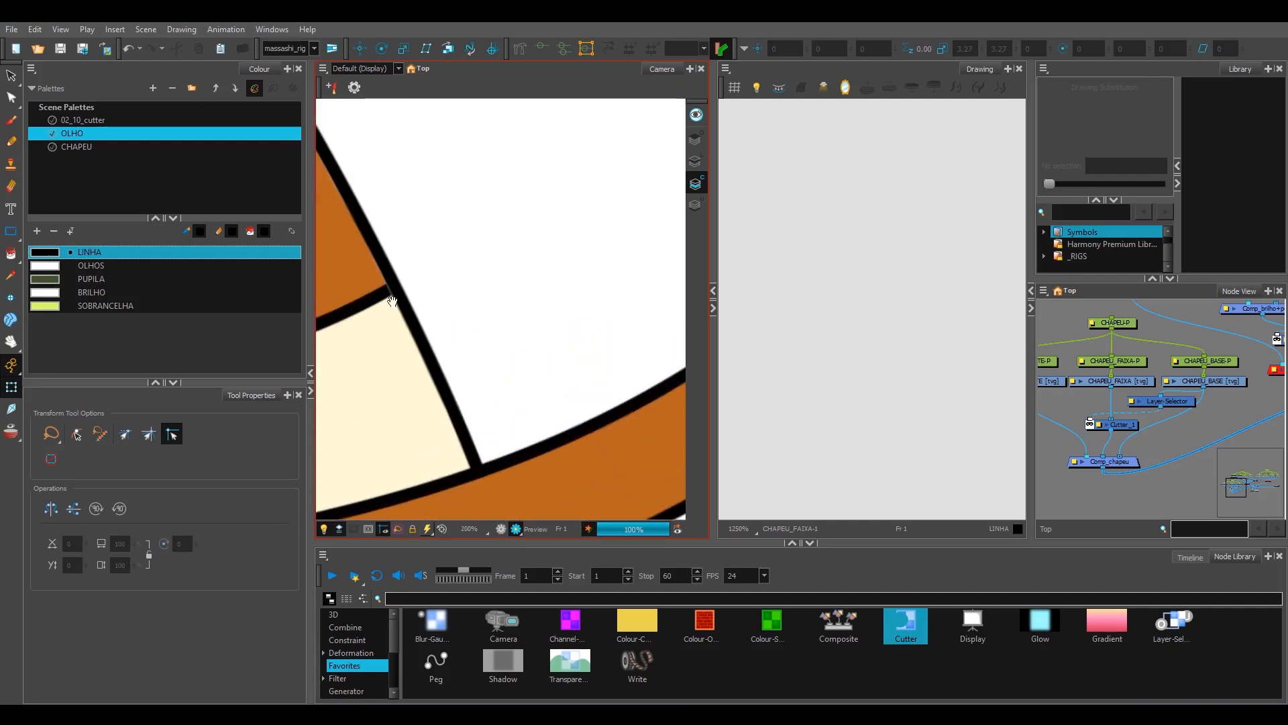
{"action": "scroll", "coordinate": [393, 300], "scroll_direction": "down", "scroll_amount": 4}
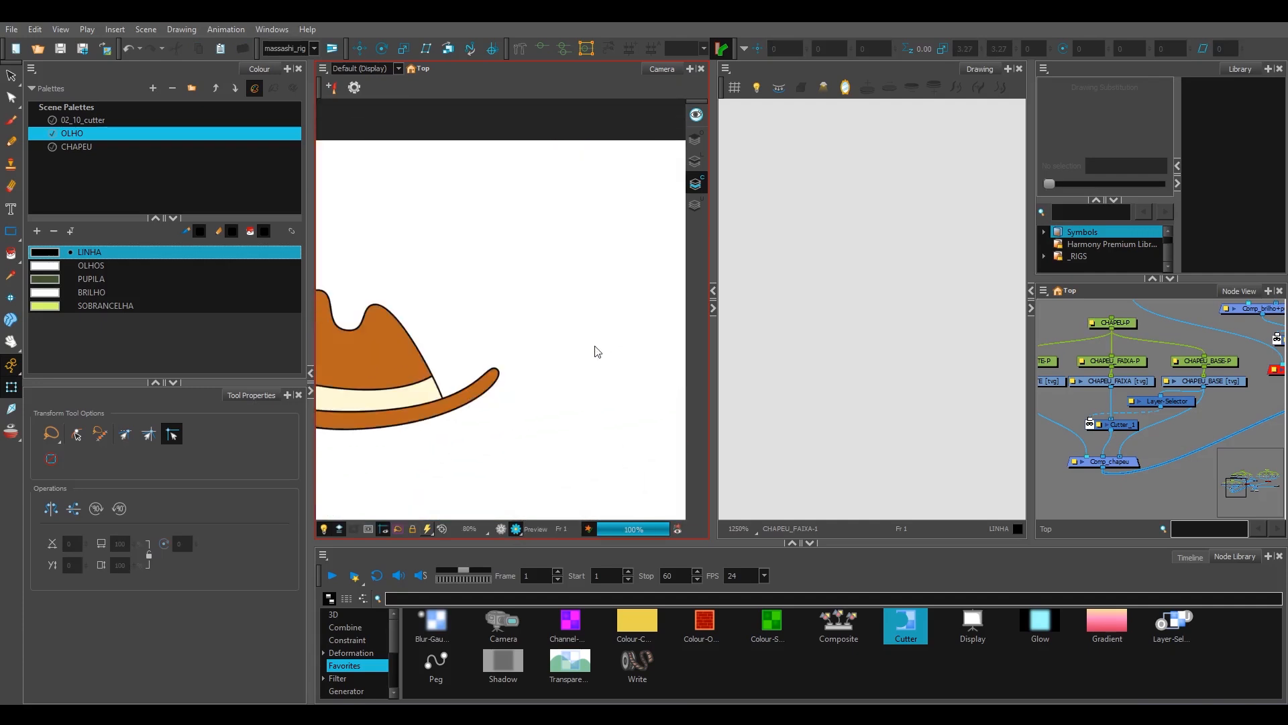
{"action": "left_click_drag", "start_coordinate": [416, 391], "coordinate": [530, 335]}
{"action": "scroll", "coordinate": [527, 339], "scroll_direction": "down", "scroll_amount": 1}
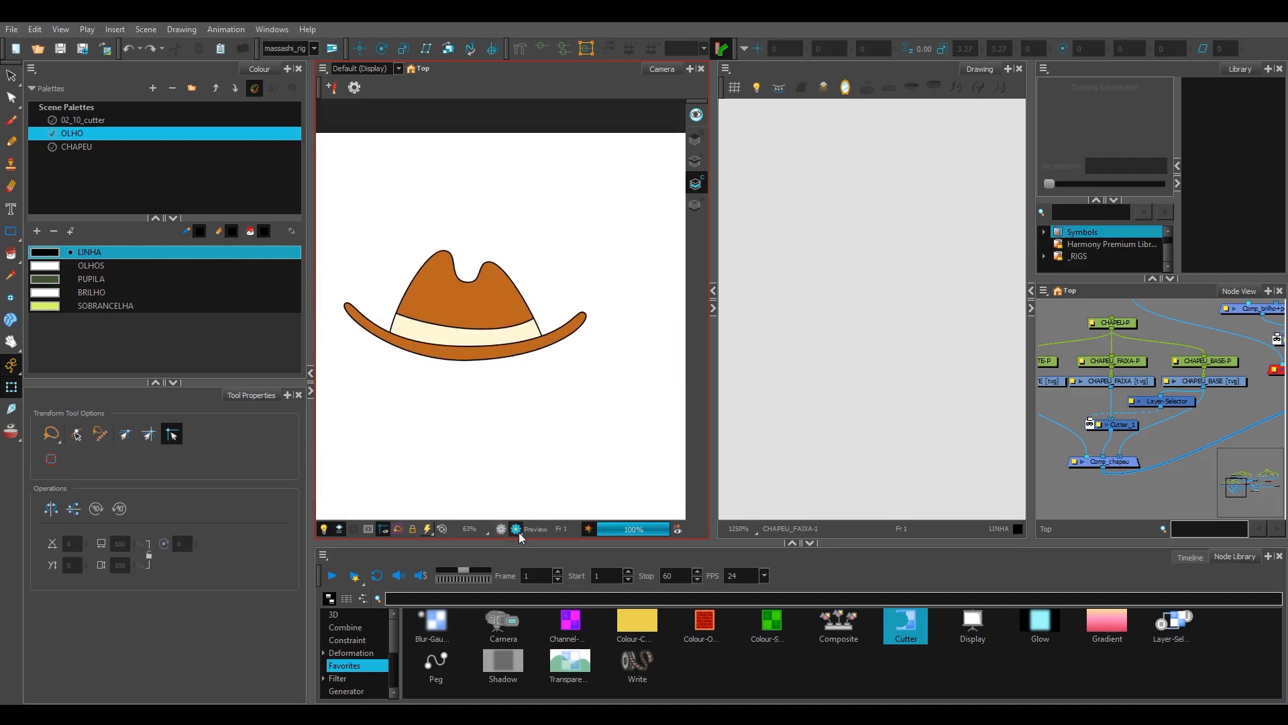
{"action": "left_click", "coordinate": [501, 530]}
{"action": "left_click", "coordinate": [517, 531]}
{"action": "scroll", "coordinate": [545, 296], "scroll_direction": "up", "scroll_amount": 1}
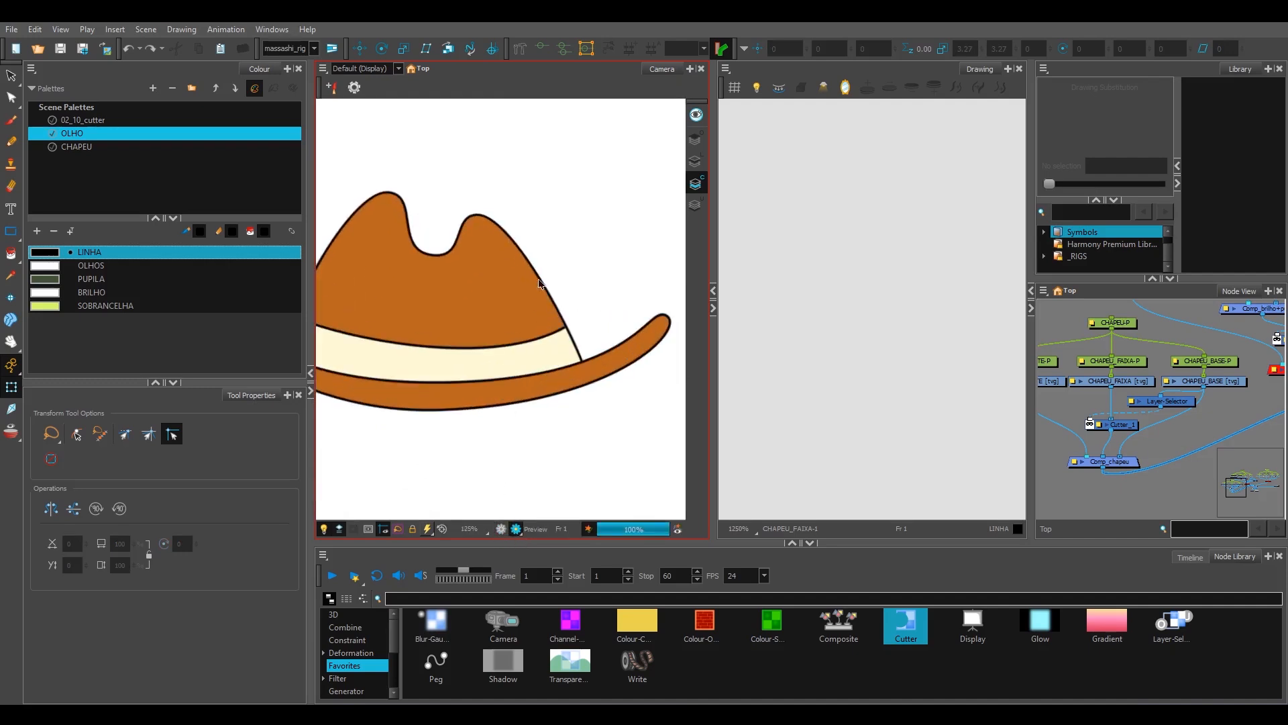
{"action": "left_click", "coordinate": [517, 530]}
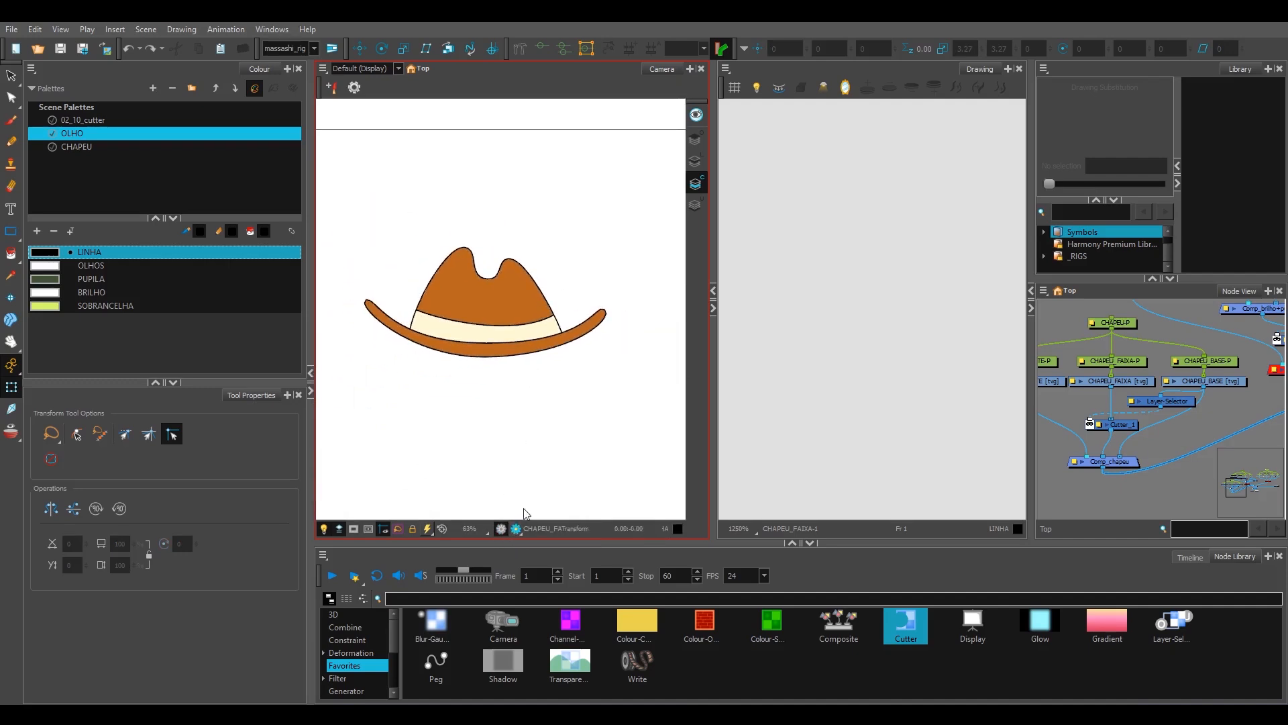
Step: Reposition the Layer-Selector node between CHAPEU_BASE and Cutter_1 and widen the Node View
{"action": "left_click_drag", "start_coordinate": [1192, 410], "coordinate": [1163, 417]}
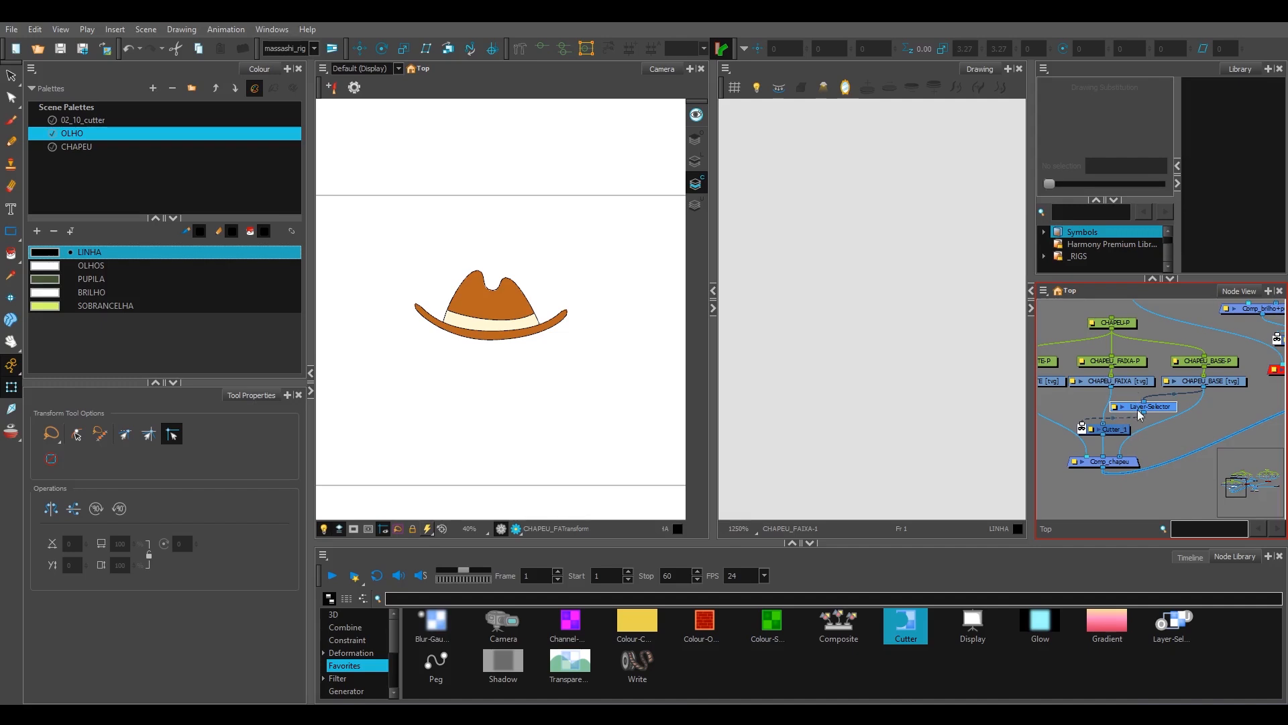
{"action": "left_click_drag", "start_coordinate": [1033, 408], "coordinate": [1002, 408]}
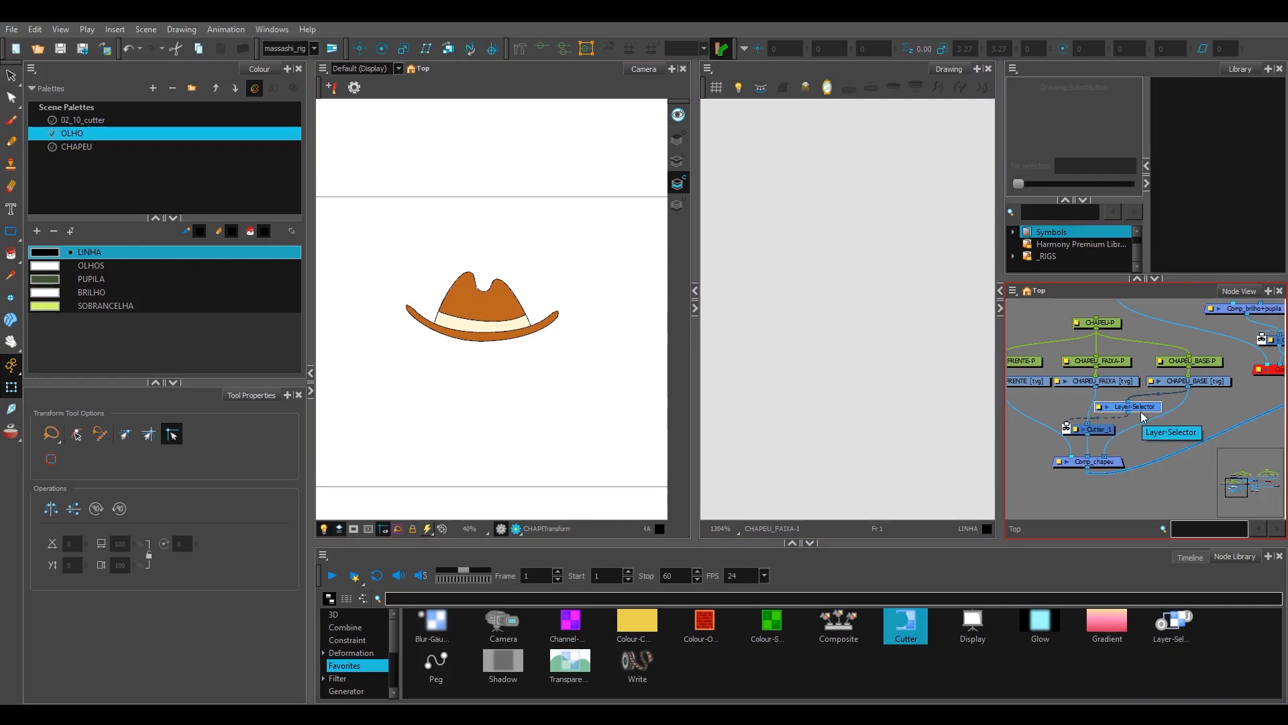
{"action": "scroll", "coordinate": [512, 331], "scroll_direction": "up", "scroll_amount": 2}
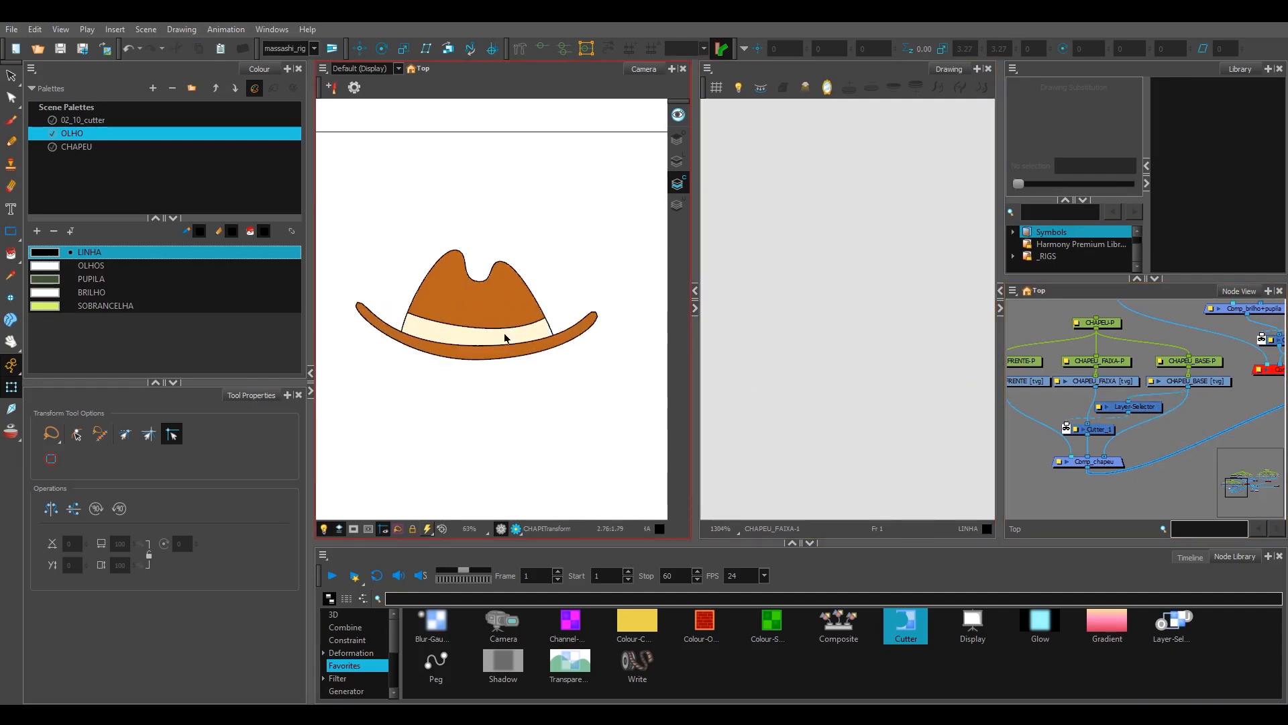
{"action": "scroll", "coordinate": [530, 339], "scroll_direction": "up", "scroll_amount": 2}
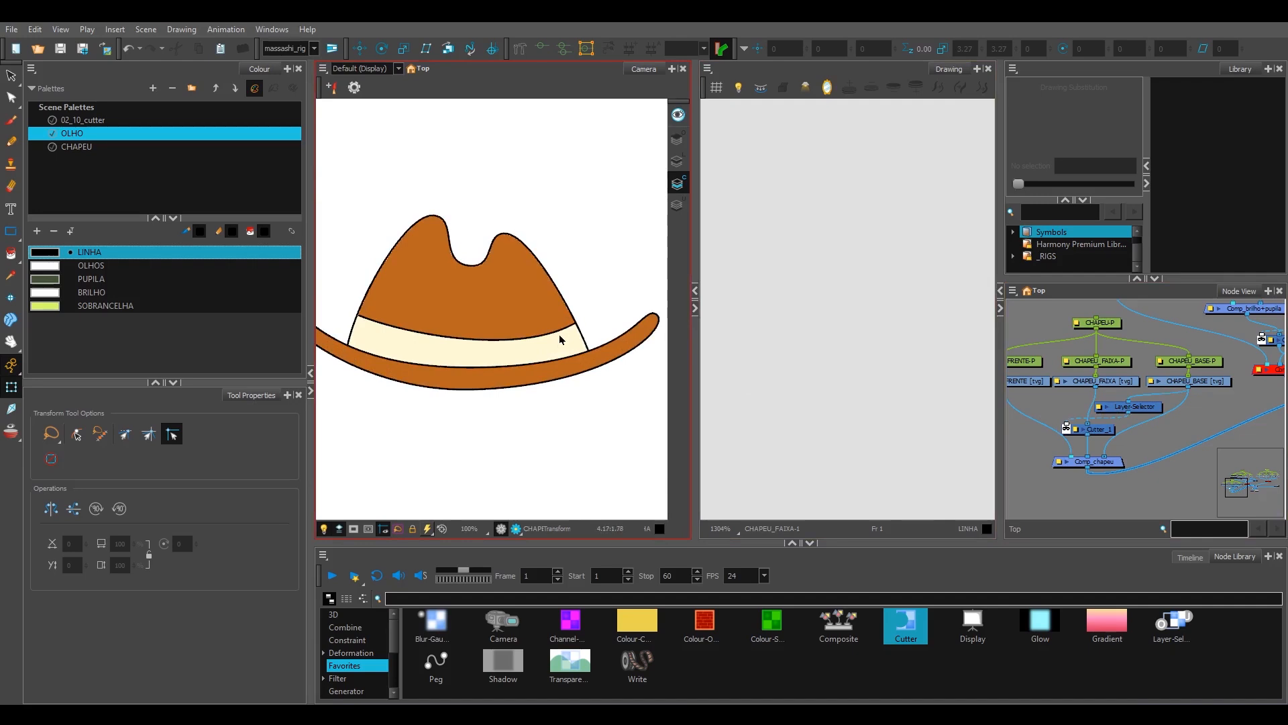
{"action": "left_click", "coordinate": [575, 345]}
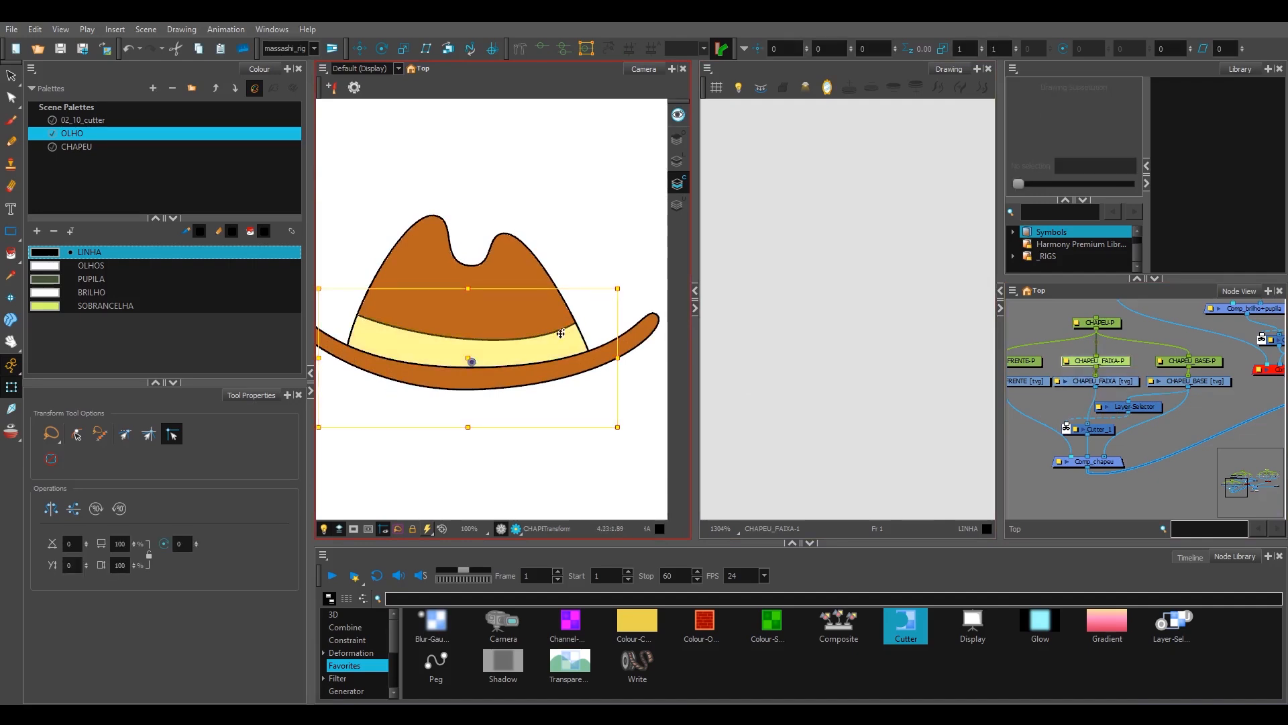
{"action": "scroll", "coordinate": [580, 340], "scroll_direction": "up", "scroll_amount": 1}
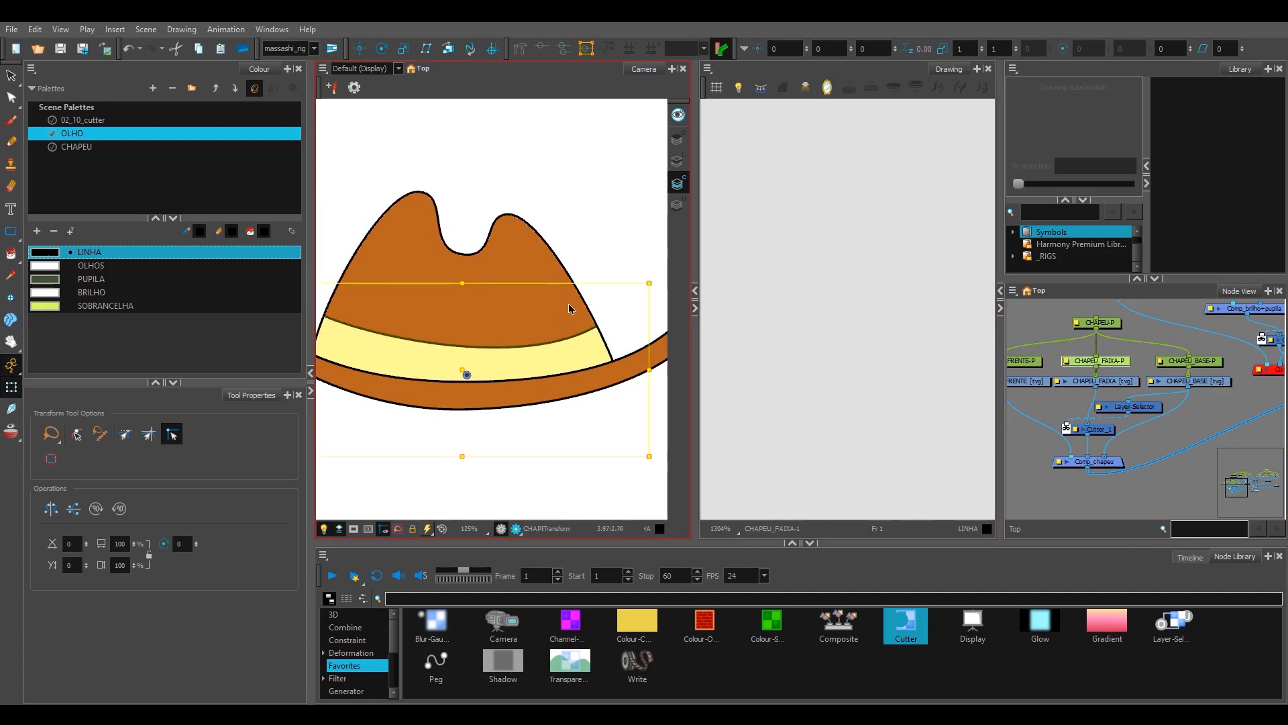
{"action": "scroll", "coordinate": [583, 319], "scroll_direction": "up", "scroll_amount": 2}
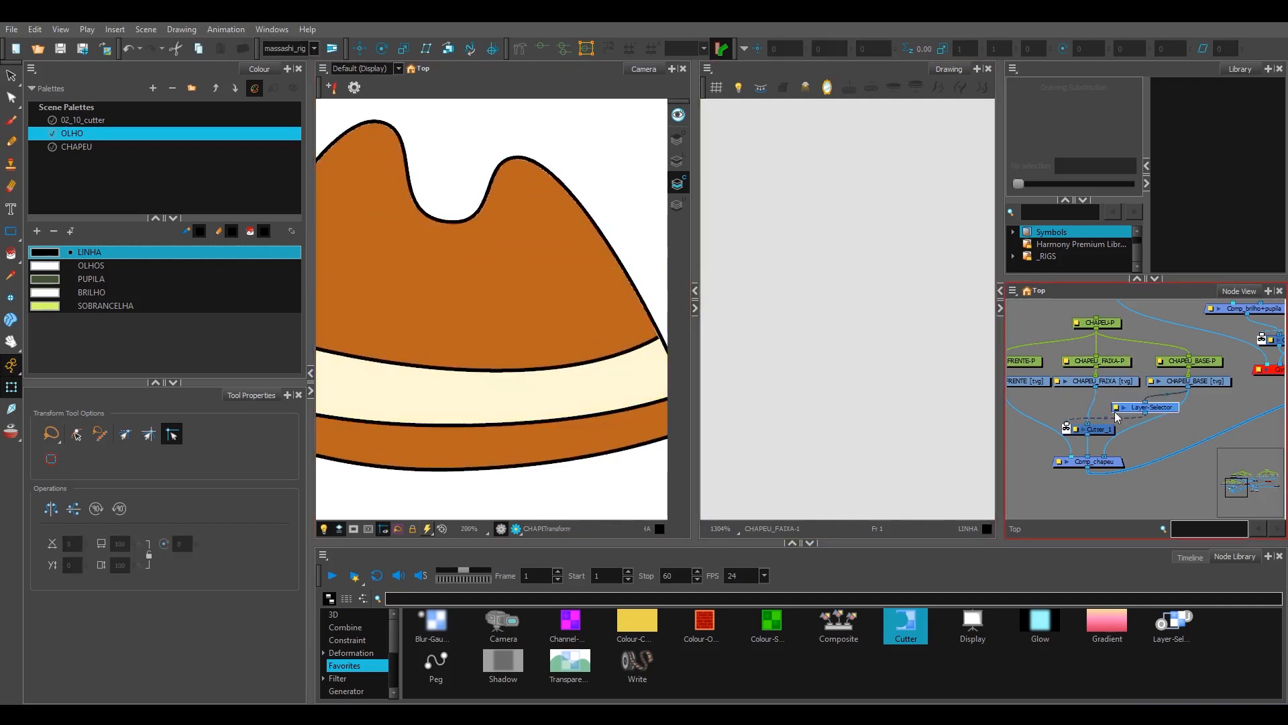
Step: Move the Cutter_1 node slightly up towards CHAPEU_FAIXA and check its matte connection from the Layer-Selector
{"action": "left_click", "coordinate": [1109, 381]}
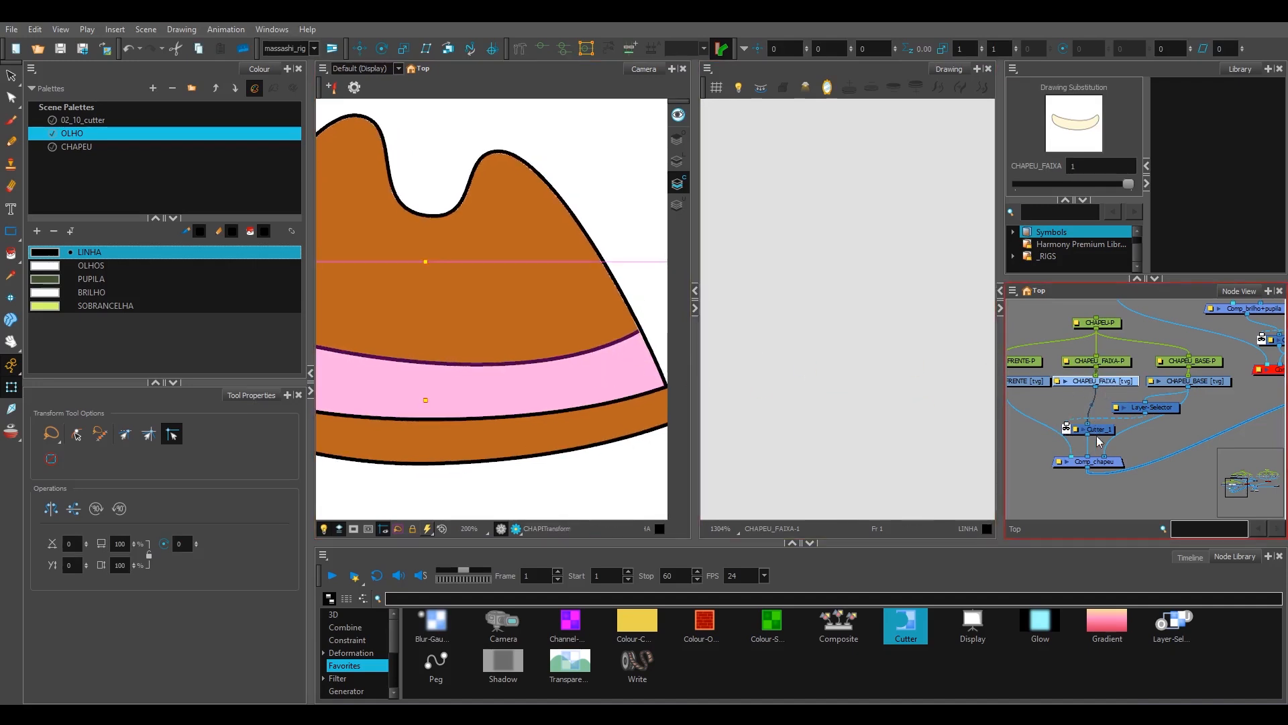
{"action": "left_click_drag", "start_coordinate": [1099, 436], "coordinate": [1103, 430]}
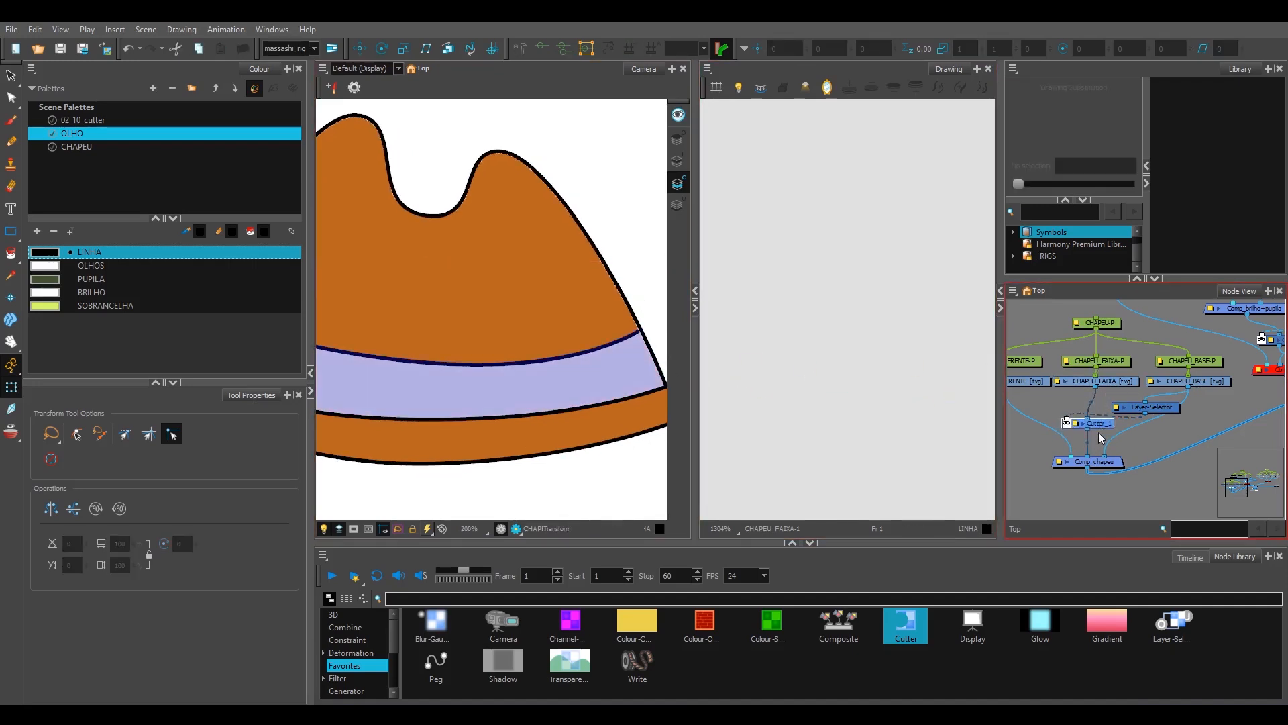
{"action": "left_click", "coordinate": [1143, 437]}
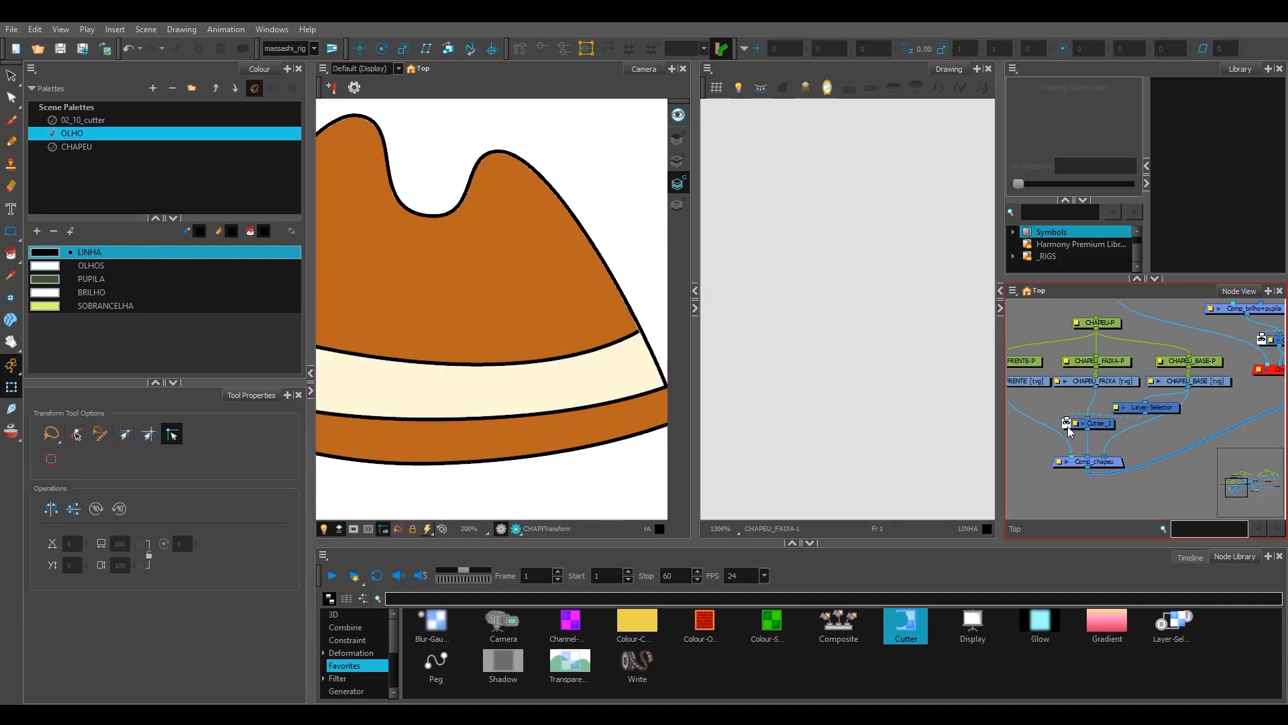
{"action": "left_click", "coordinate": [1069, 427]}
{"action": "left_click", "coordinate": [1151, 445]}
{"action": "scroll", "coordinate": [1150, 445], "scroll_direction": "down", "scroll_amount": 5}
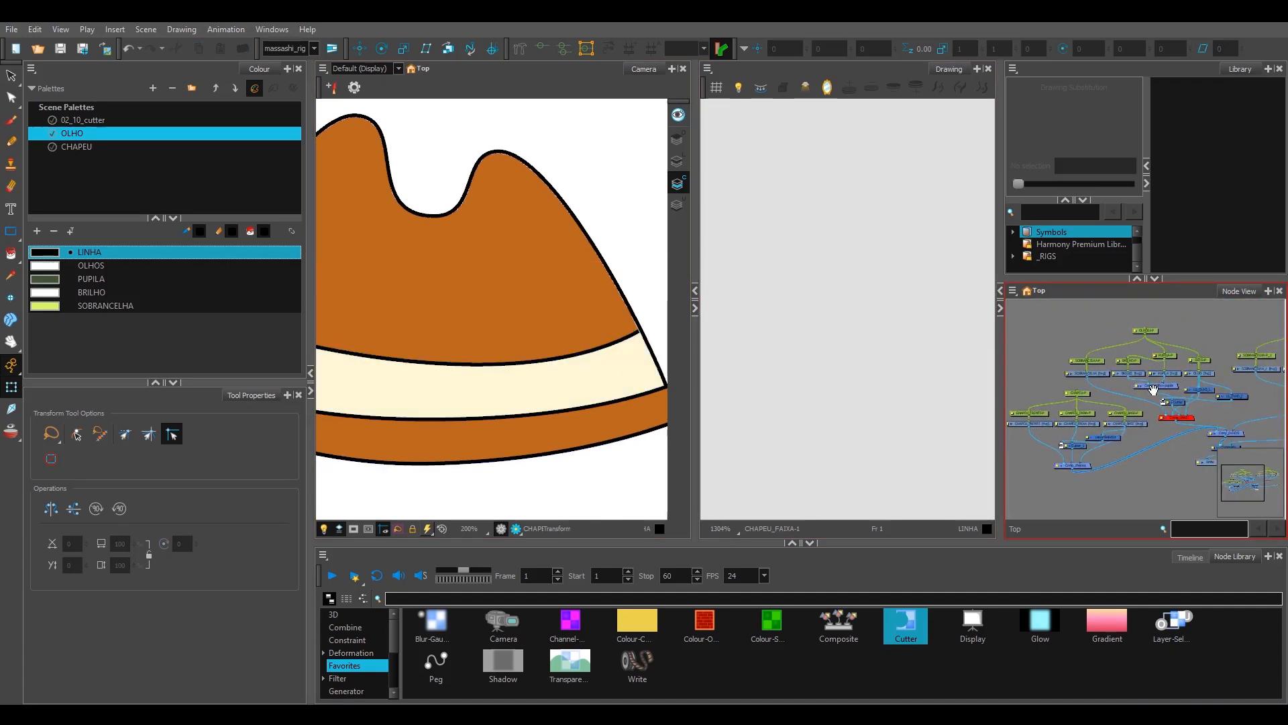
{"action": "scroll", "coordinate": [644, 385], "scroll_direction": "down", "scroll_amount": 4}
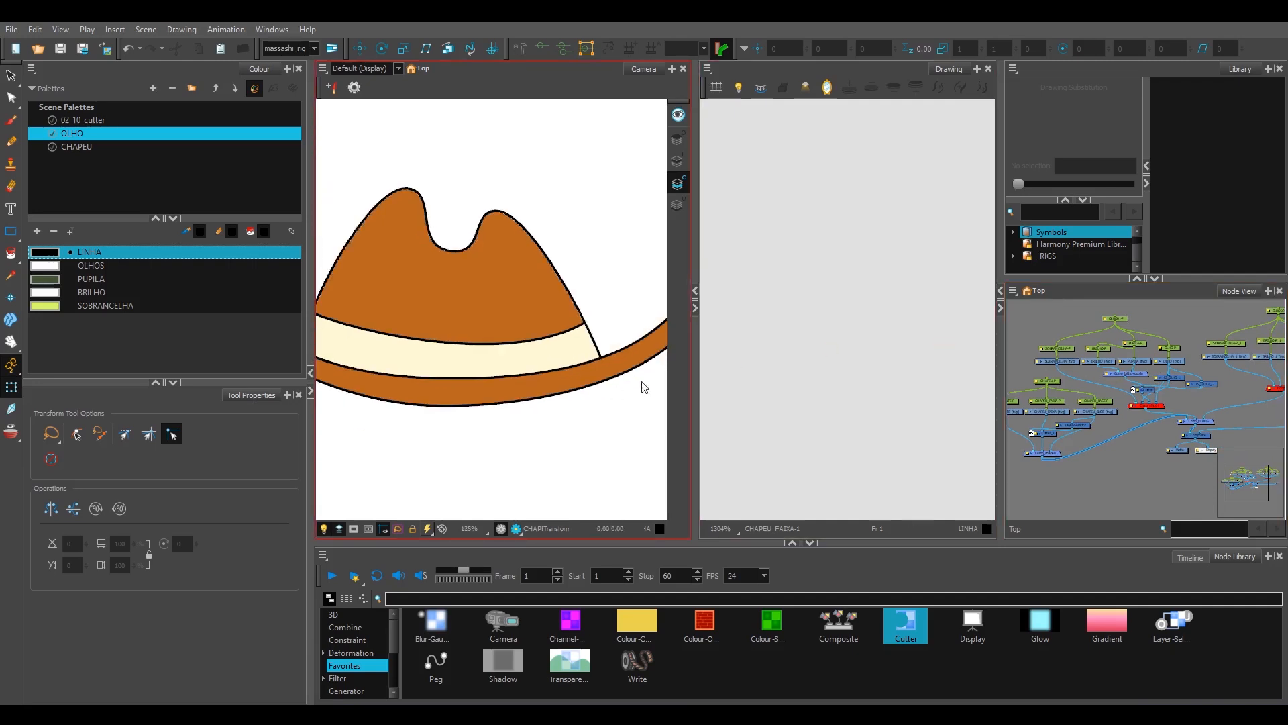
Step: Widen the Camera view and reset its view so the hat sits within the full camera frame
{"action": "left_click_drag", "start_coordinate": [695, 392], "coordinate": [796, 396]}
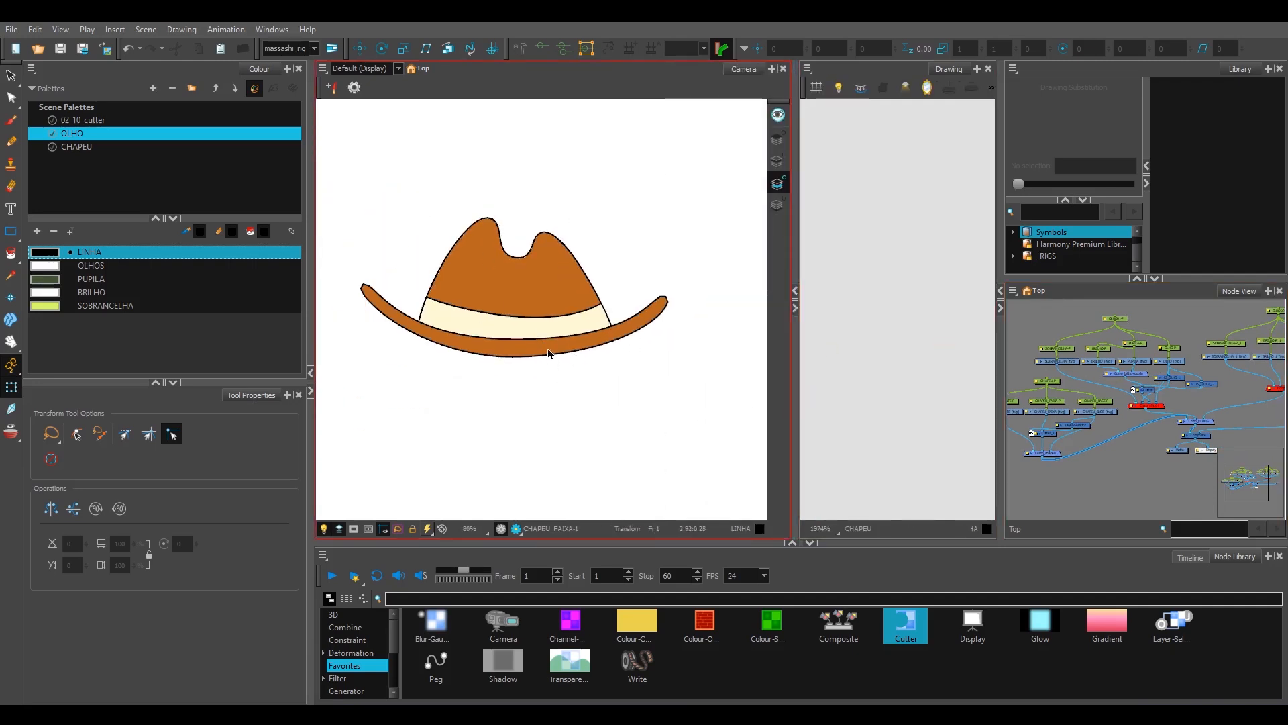
{"action": "scroll", "coordinate": [553, 329], "scroll_direction": "down", "scroll_amount": 3}
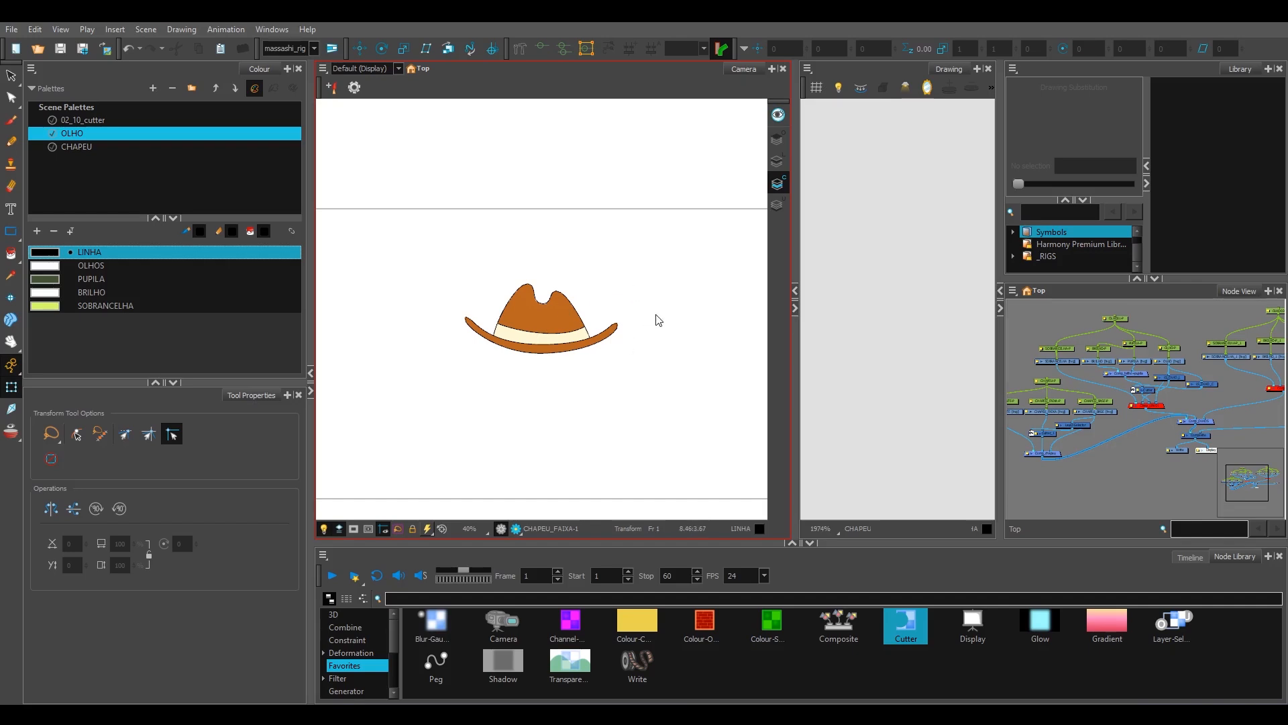
{"action": "left_click_drag", "start_coordinate": [644, 384], "coordinate": [592, 386]}
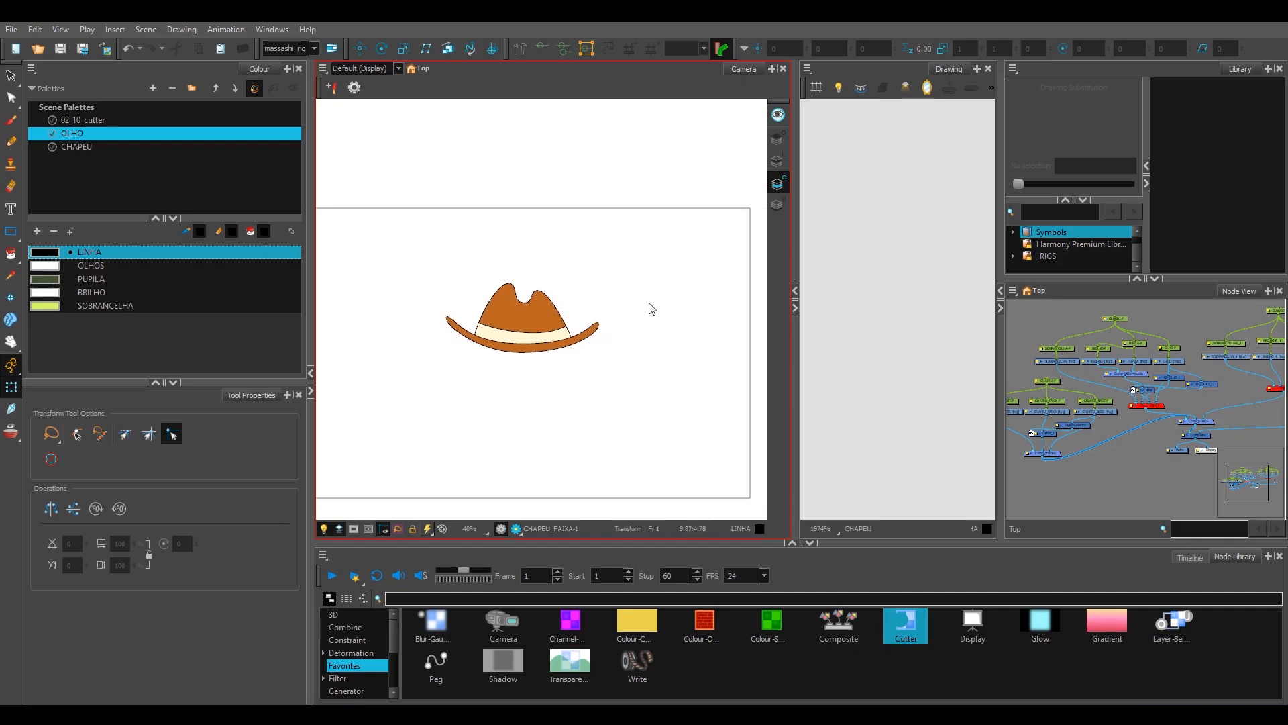
{"action": "mouse_move", "coordinate": [617, 261]}
{"action": "left_mouse_down"}
{"action": "mouse_move", "coordinate": [665, 242]}
{"action": "mouse_move", "coordinate": [617, 463]}
{"action": "mouse_move", "coordinate": [612, 341]}
{"action": "mouse_move", "coordinate": [587, 376]}
{"action": "mouse_move", "coordinate": [562, 363]}
{"action": "mouse_move", "coordinate": [565, 400]}
{"action": "mouse_move", "coordinate": [567, 389]}
{"action": "mouse_move", "coordinate": [549, 424]}
{"action": "mouse_move", "coordinate": [637, 386]}
{"action": "mouse_move", "coordinate": [637, 253]}
{"action": "mouse_move", "coordinate": [738, 484]}
{"action": "mouse_move", "coordinate": [646, 251]}
{"action": "mouse_move", "coordinate": [751, 238]}
{"action": "mouse_move", "coordinate": [685, 238]}
{"action": "mouse_move", "coordinate": [618, 463]}
{"action": "mouse_move", "coordinate": [636, 458]}
{"action": "mouse_move", "coordinate": [635, 301]}
{"action": "mouse_move", "coordinate": [637, 357]}
{"action": "mouse_move", "coordinate": [609, 344]}
{"action": "mouse_move", "coordinate": [577, 359]}
{"action": "mouse_move", "coordinate": [594, 391]}
{"action": "left_mouse_up"}
{"action": "left_click", "coordinate": [604, 460]}
{"action": "key", "text": "shift+m"}
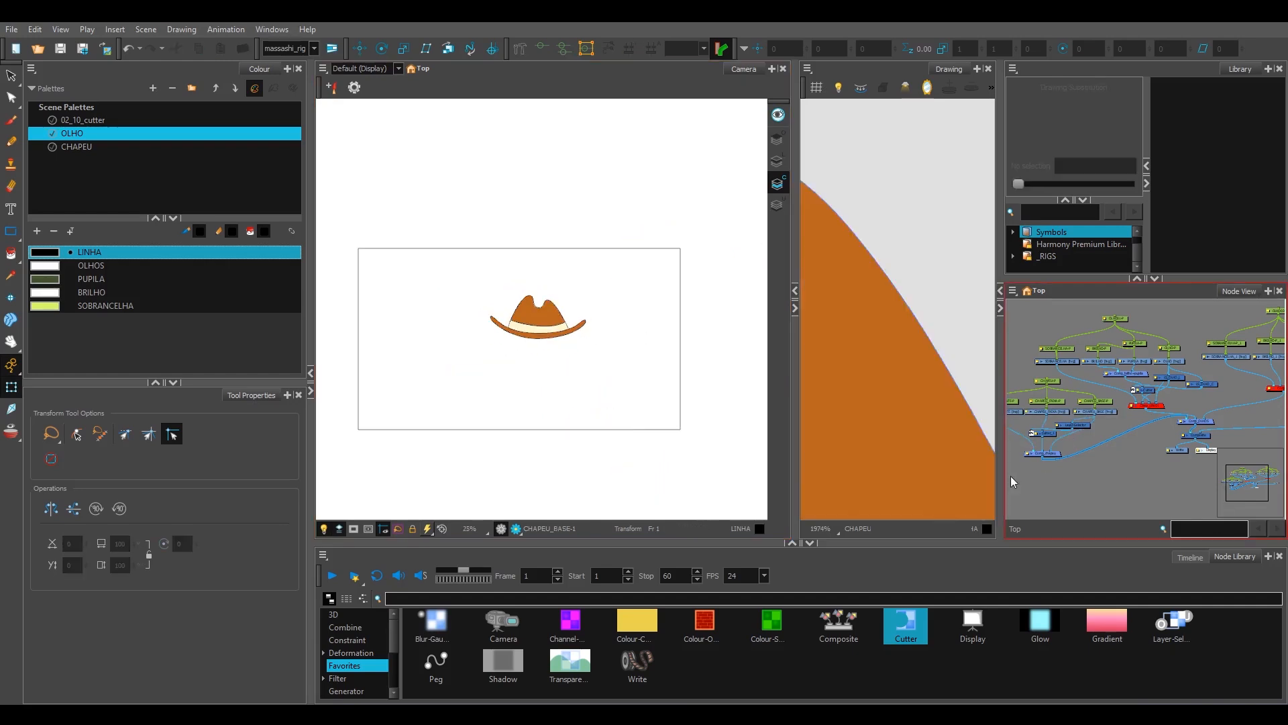
Step: Move Comp_chapeu closer beneath Cutter_1 and look over the eye rig's cutter and composite nodes
{"action": "left_click_drag", "start_coordinate": [1103, 408], "coordinate": [1131, 410]}
{"action": "scroll", "coordinate": [1130, 410], "scroll_direction": "up", "scroll_amount": 2}
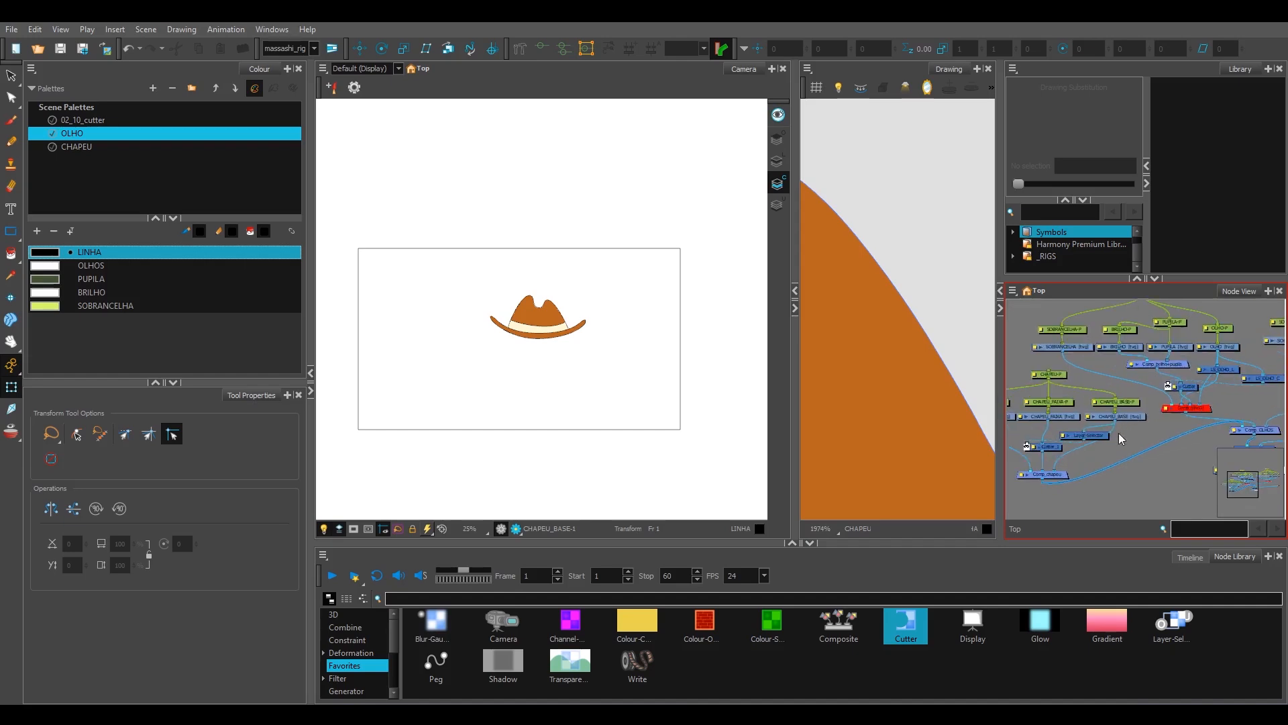
{"action": "left_click", "coordinate": [1074, 467]}
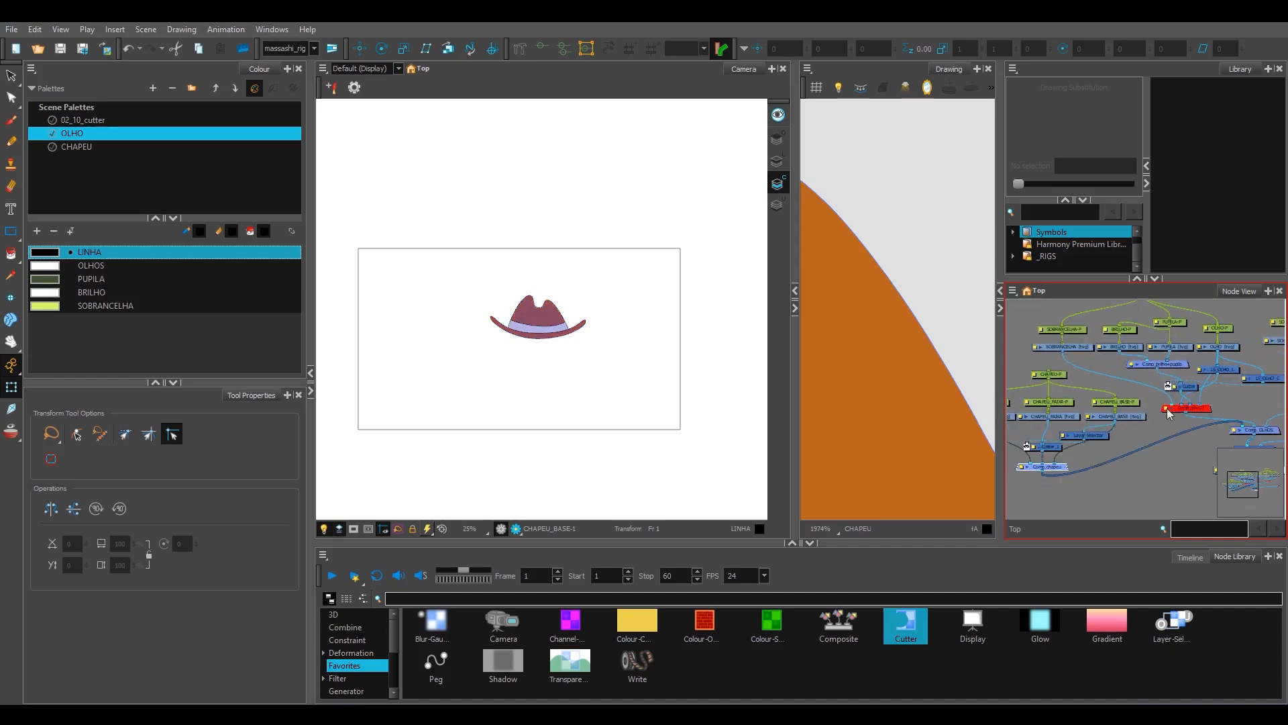
{"action": "left_click_drag", "start_coordinate": [1193, 417], "coordinate": [1140, 425]}
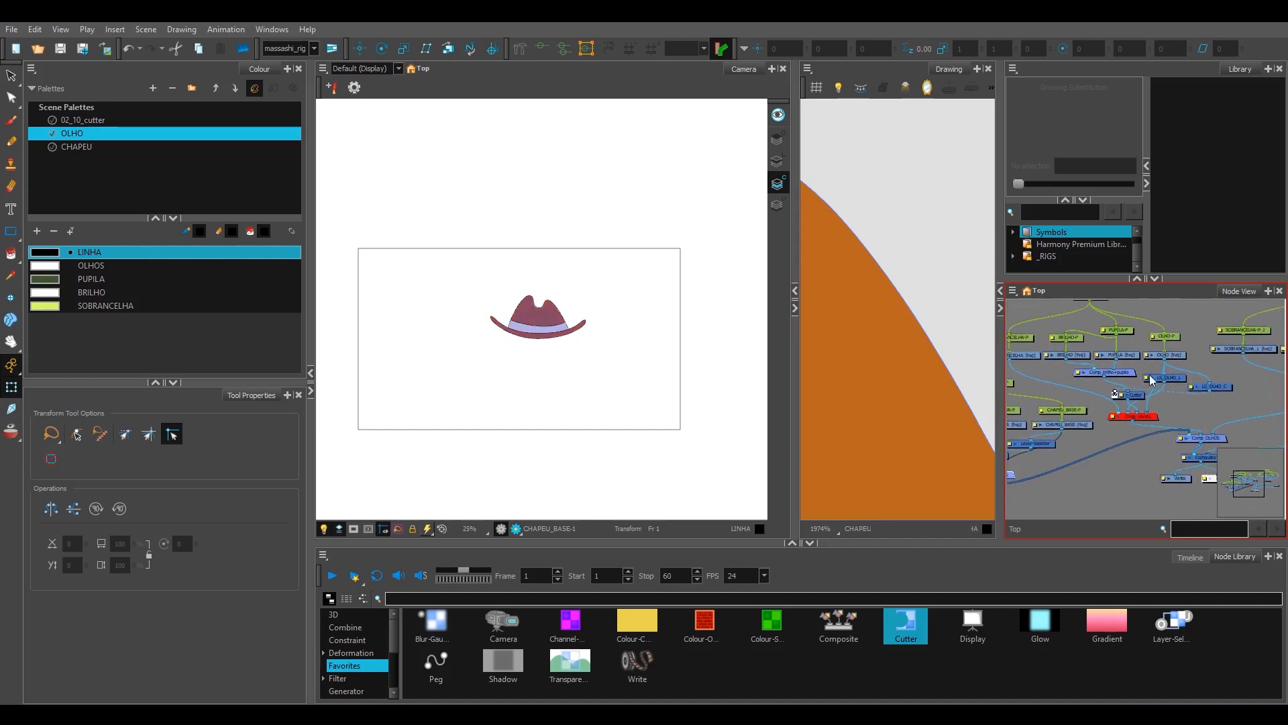
{"action": "scroll", "coordinate": [1175, 393], "scroll_direction": "up", "scroll_amount": 1}
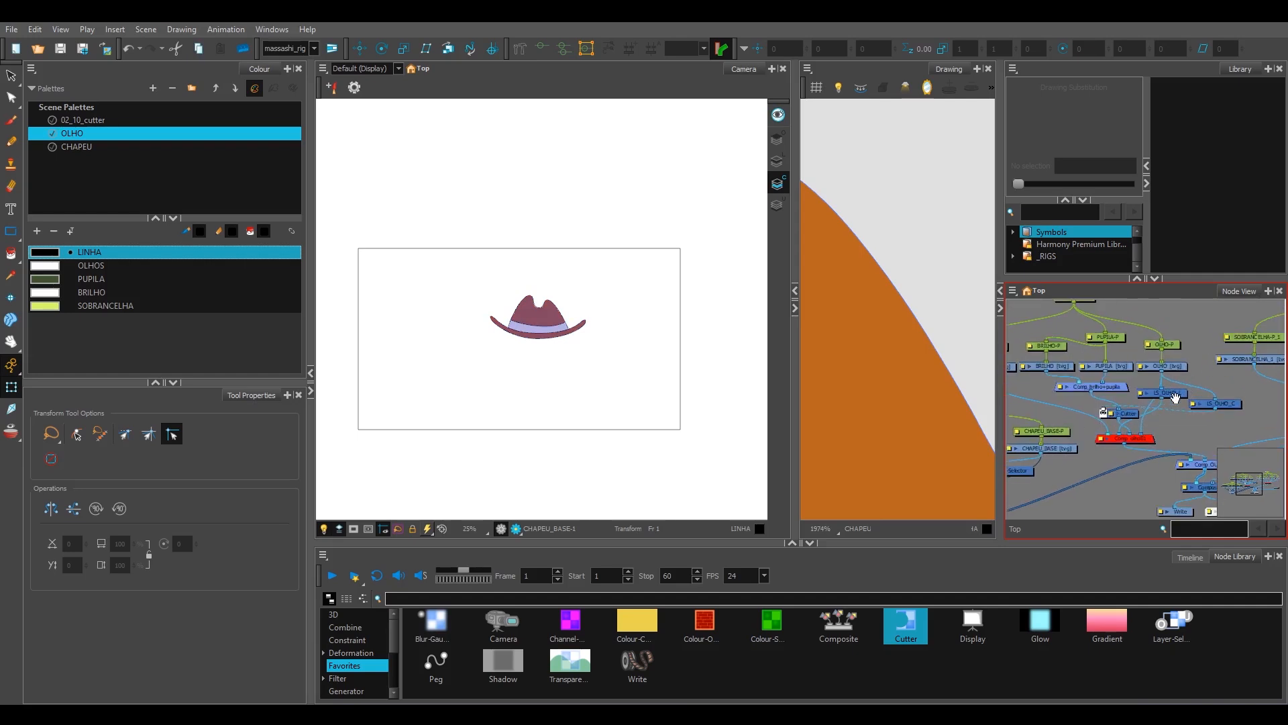
{"action": "scroll", "coordinate": [1139, 430], "scroll_direction": "up", "scroll_amount": 1}
{"action": "scroll", "coordinate": [1159, 426], "scroll_direction": "down", "scroll_amount": 4}
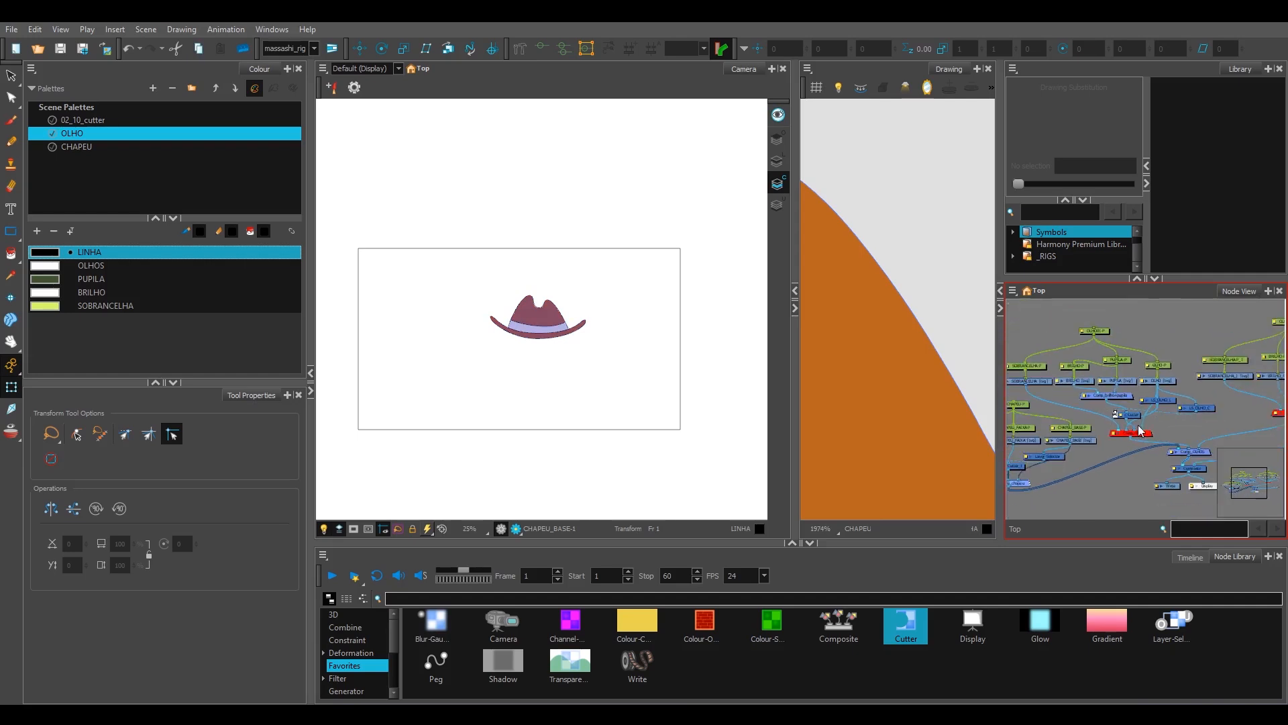